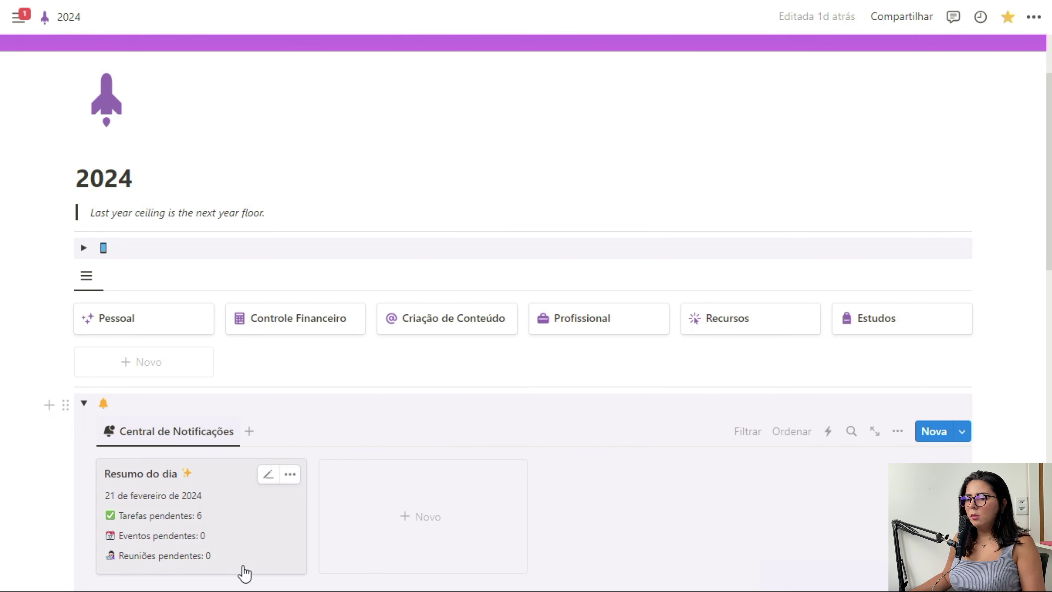
# Examine the date and pending counts on the Resumo do dia card, opening its date picker without changing the date
pyautogui.click(194, 497)
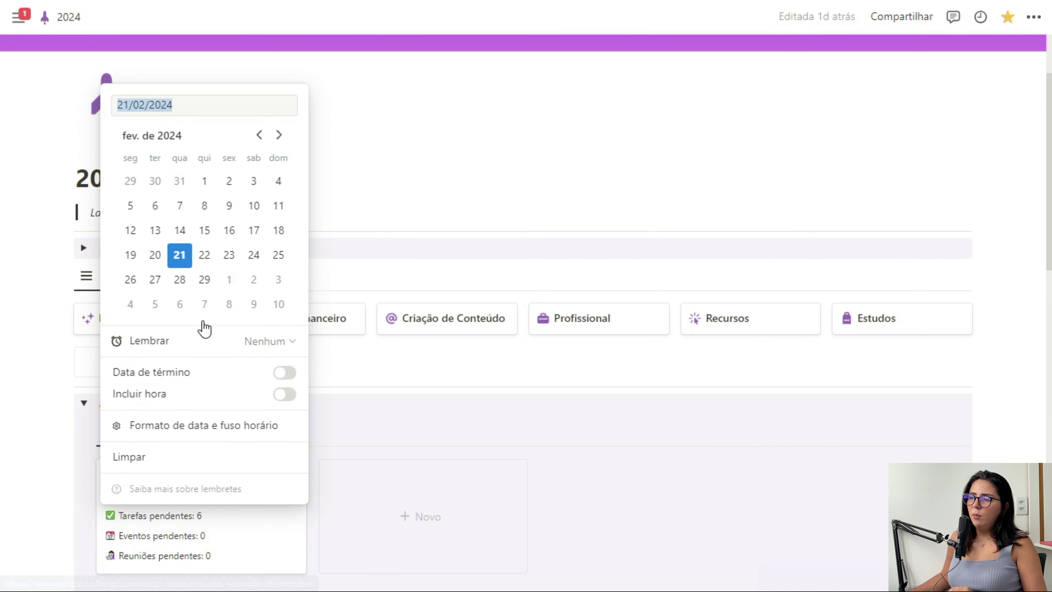
pyautogui.click(346, 397)
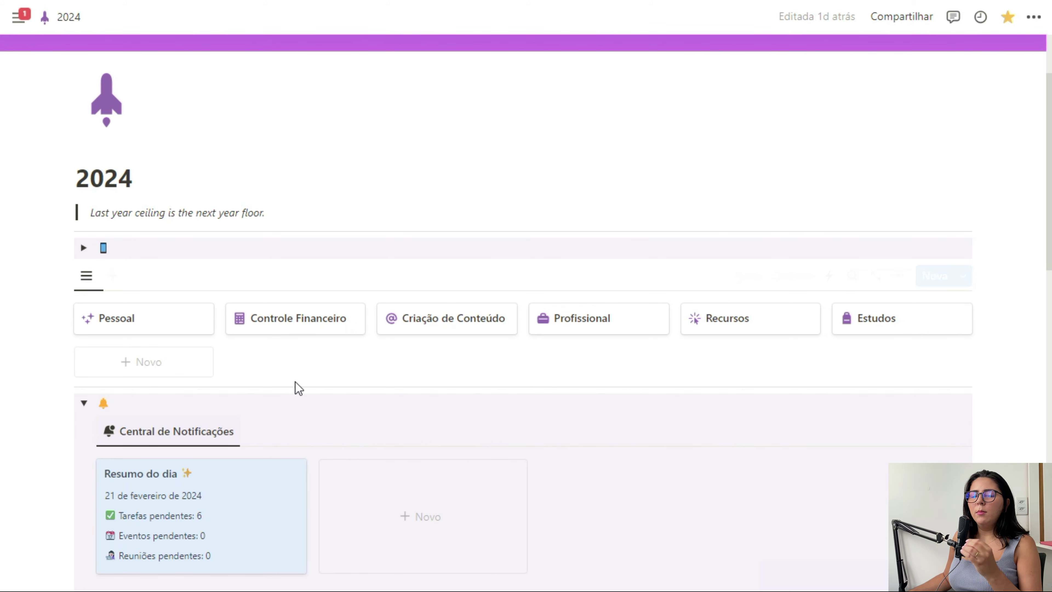
pyautogui.scroll(-2, 305, 389)
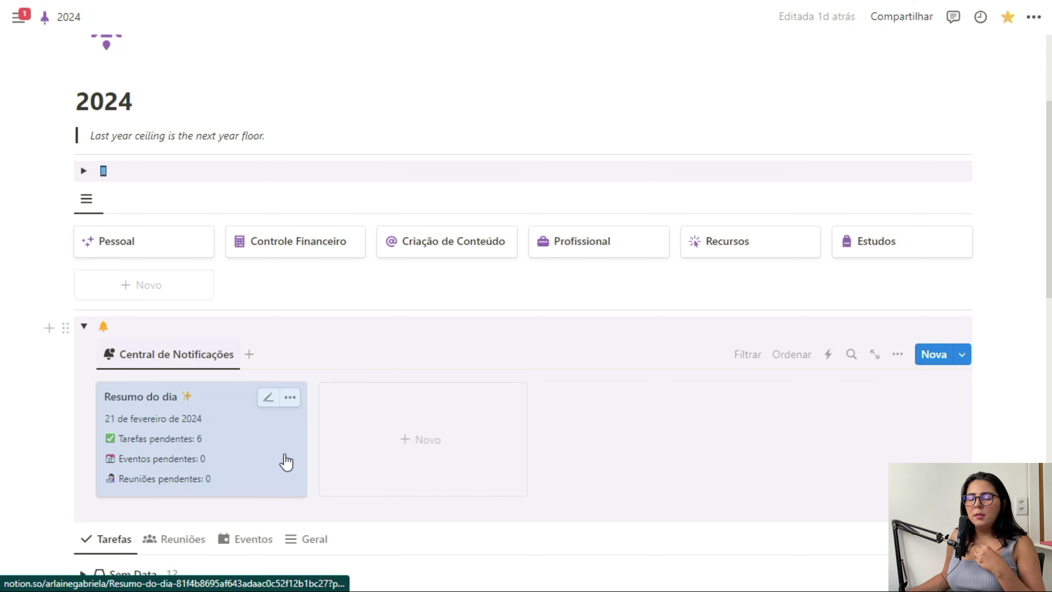
pyautogui.click(182, 428)
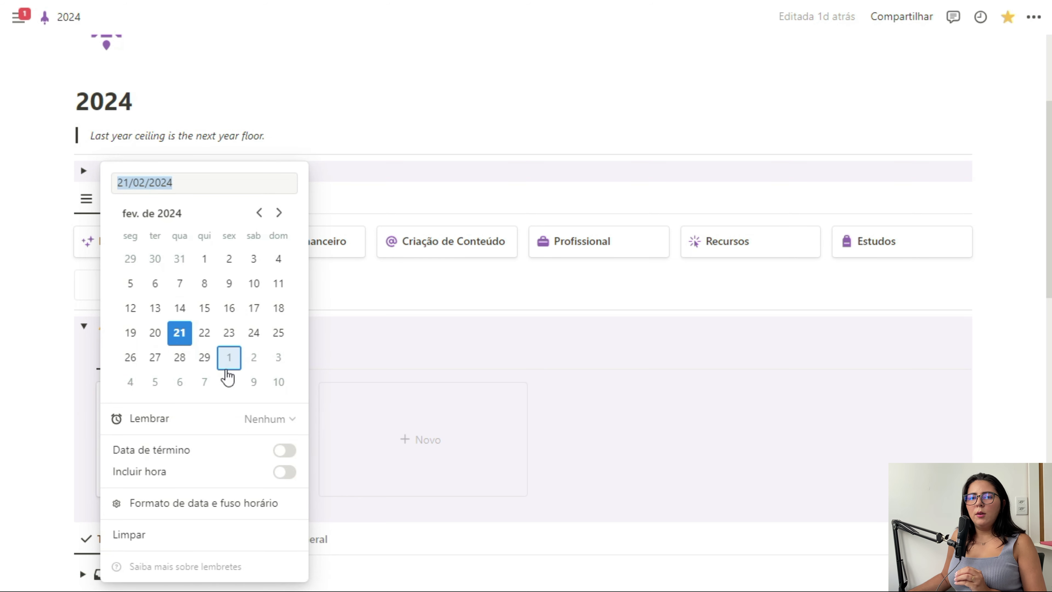
pyautogui.click(159, 344)
pyautogui.click(334, 375)
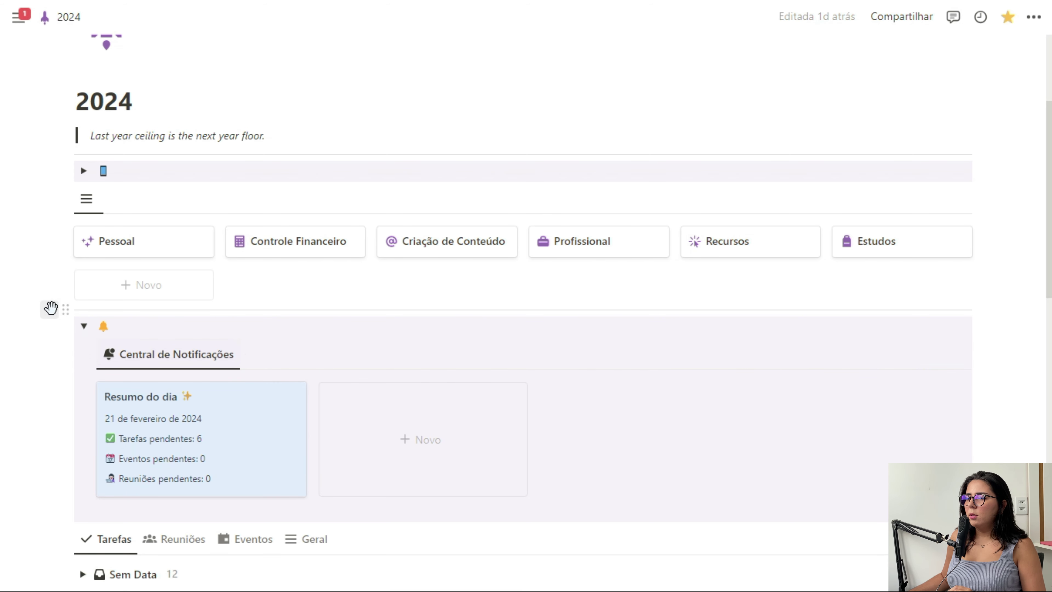
# Add a two-column layout above the bell toggle and move the toggle with Central de Notificações into the first column
pyautogui.click(50, 307)
pyautogui.click(141, 326)
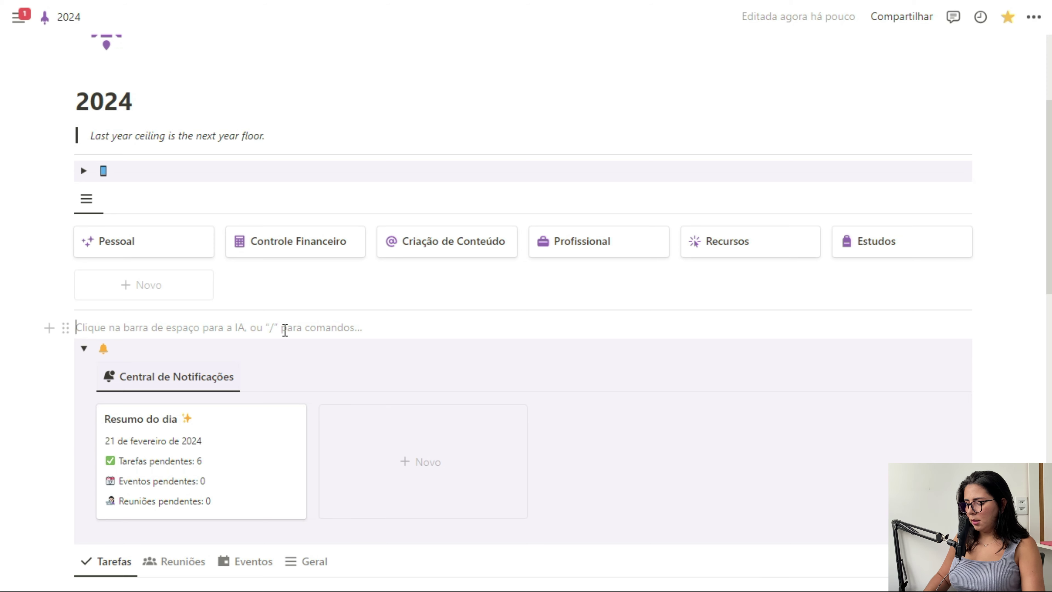
pyautogui.write('/2c')
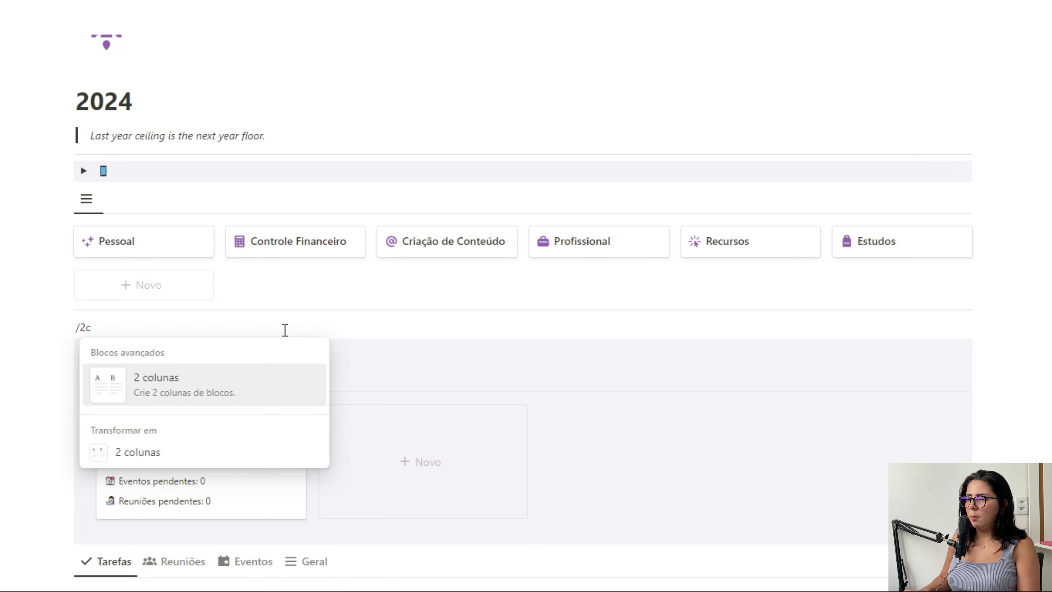
pyautogui.press('BackSpace')
pyautogui.press('BackSpace')
pyautogui.press('BackSpace')
pyautogui.moveTo(64, 369); pyautogui.dragTo(103, 331)
# Remove the bell toggle around Central de Notificações, leaving the gallery directly in the column, and narrow that column
pyautogui.click(129, 339)
pyautogui.press('BackSpace')
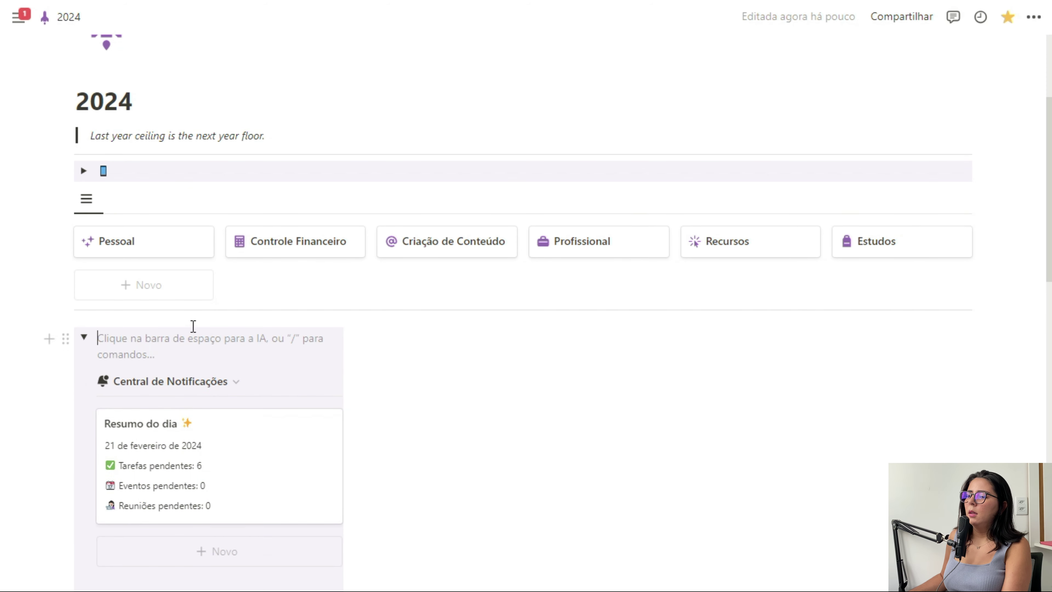
pyautogui.press('BackSpace')
pyautogui.press('BackSpace')
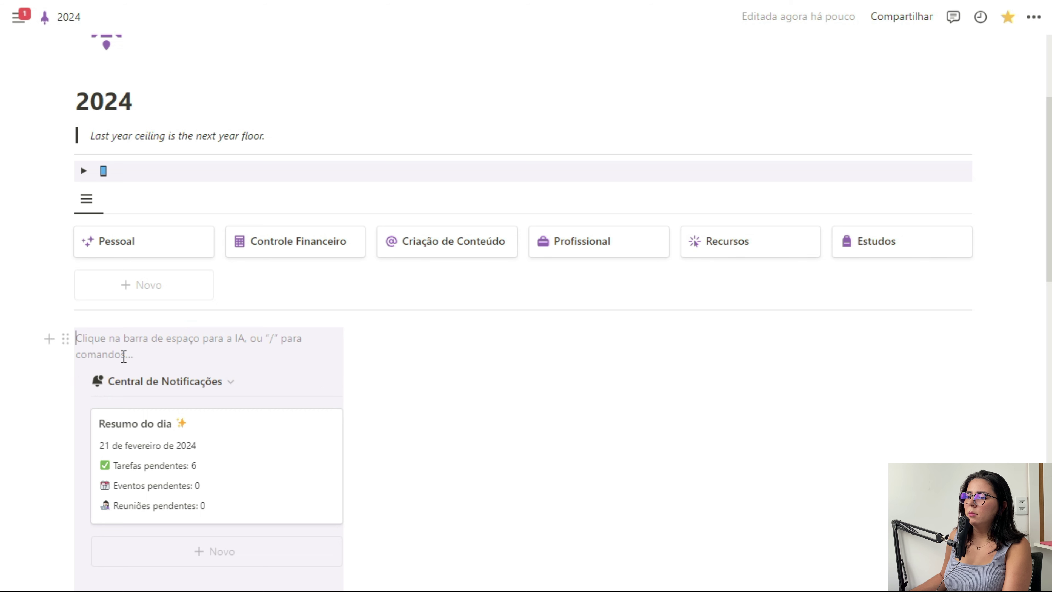
pyautogui.moveTo(369, 315); pyautogui.dragTo(319, 320)
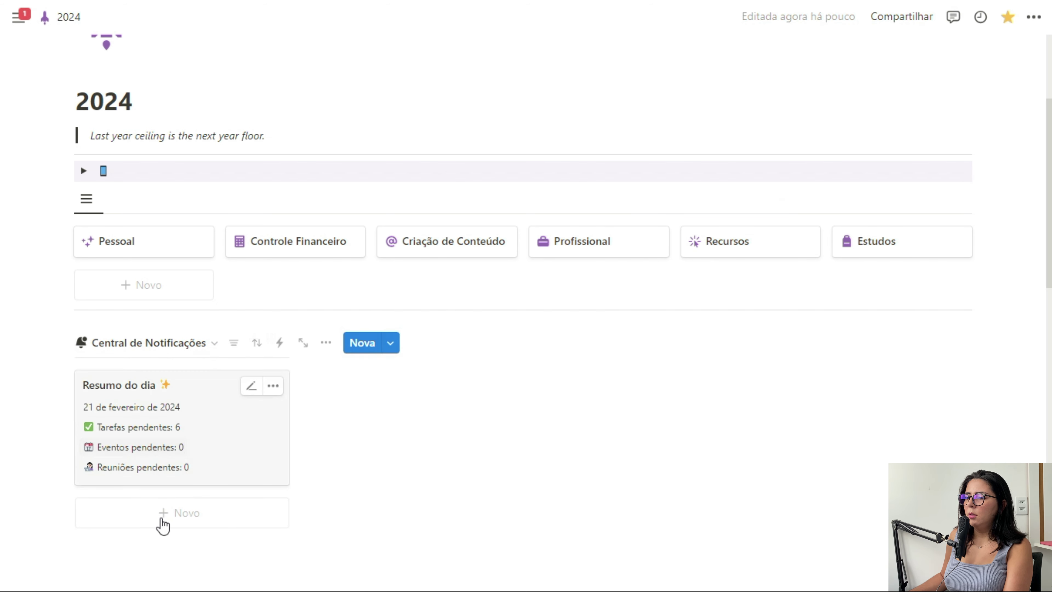
pyautogui.click(504, 342)
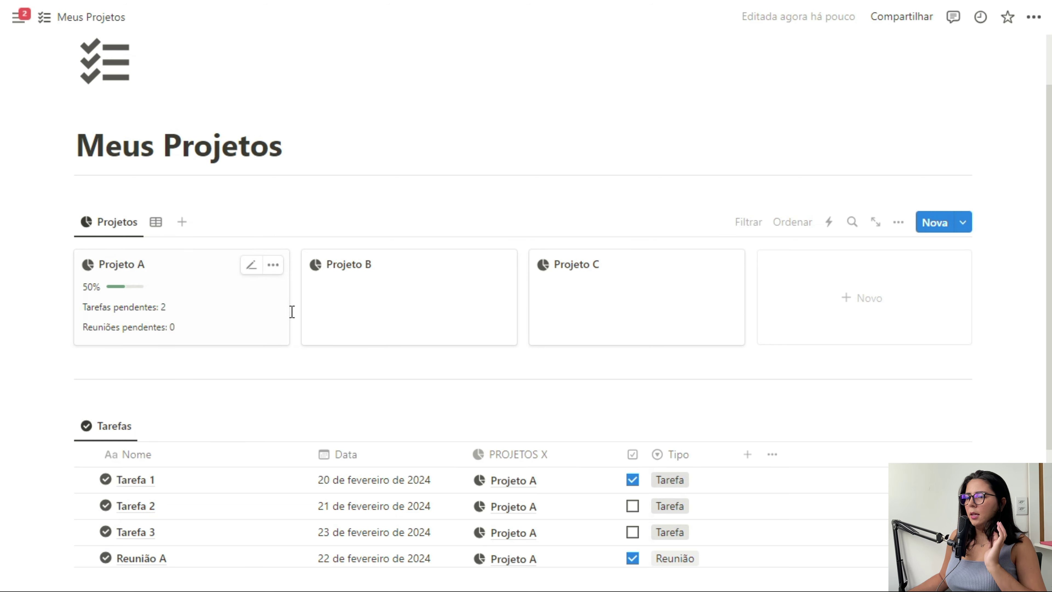
# On the Meus Projetos page, move the Projetos gallery and its spacing blocks below the Tarefas table
pyautogui.moveTo(34, 215); pyautogui.dragTo(234, 402)
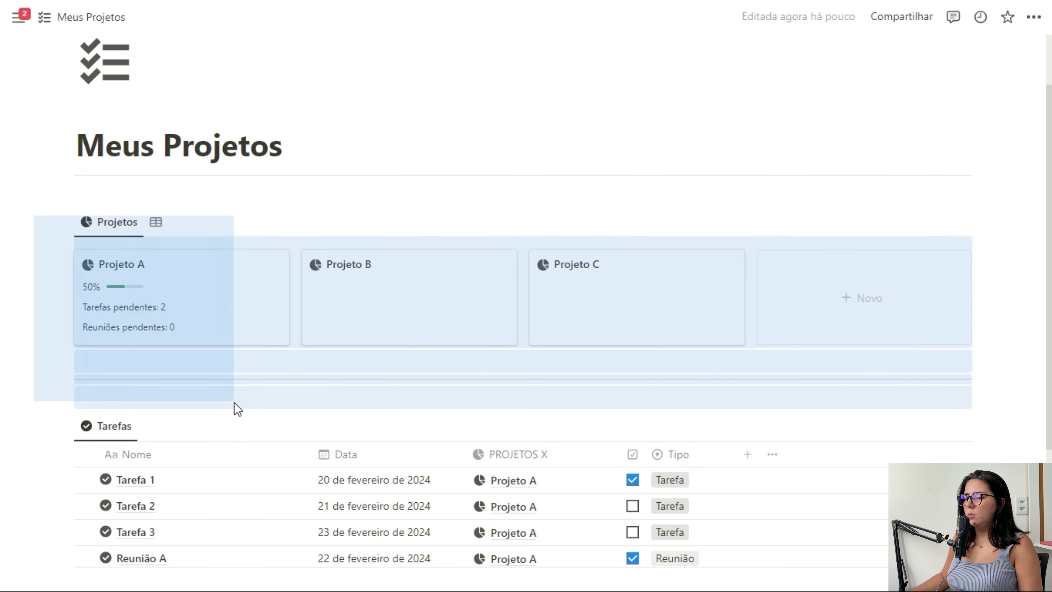
pyautogui.moveTo(60, 222); pyautogui.dragTo(183, 477)
pyautogui.scroll(5, 204, 358)
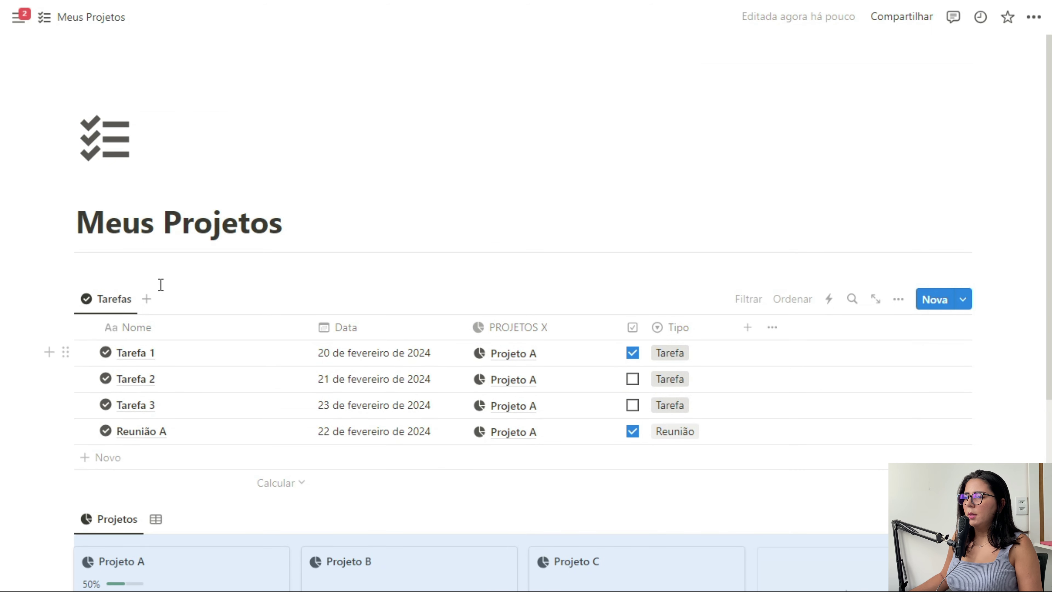
# Insert an inline database under the Meus Projetos divider and title it CENTRAL DE NOTIFICAÇÕES
pyautogui.click(160, 275)
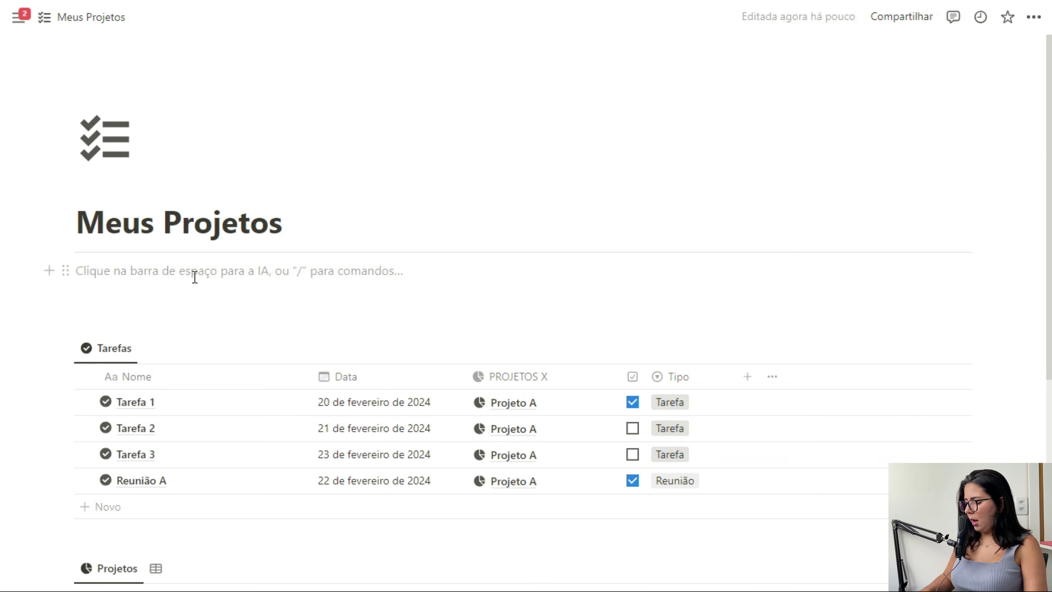
pyautogui.write('/bas')
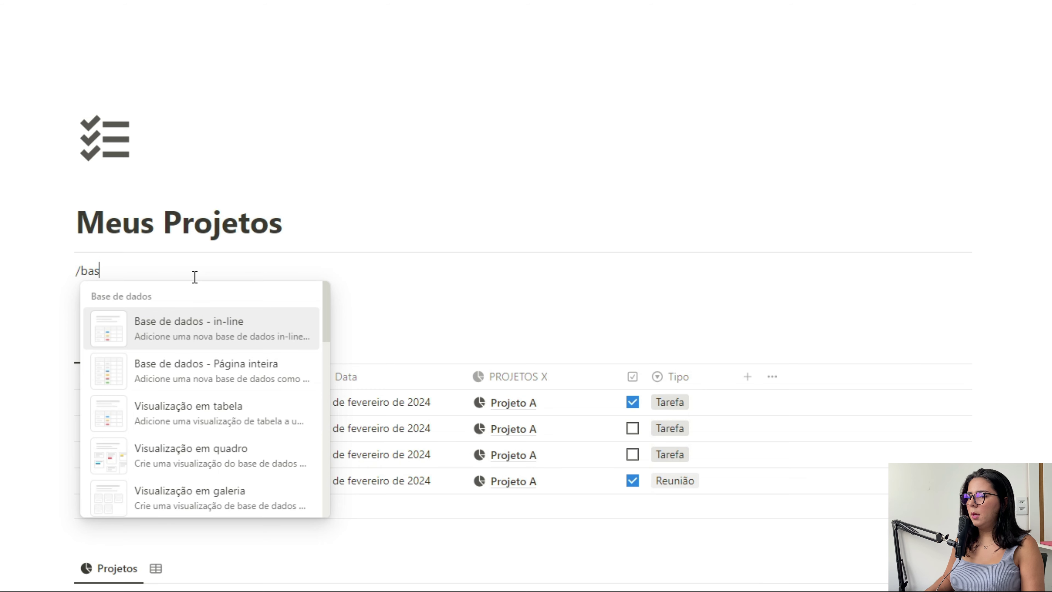
pyautogui.press('Return')
pyautogui.press('capslock')
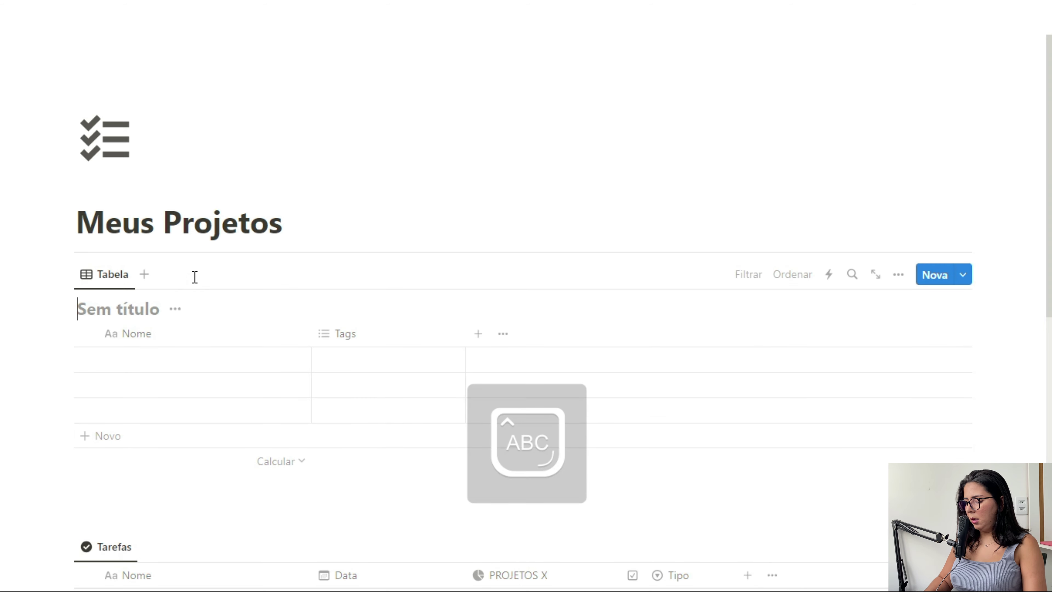
pyautogui.write('CENTRAL DE NOTIFICAÇÕES')
pyautogui.press('capslock')
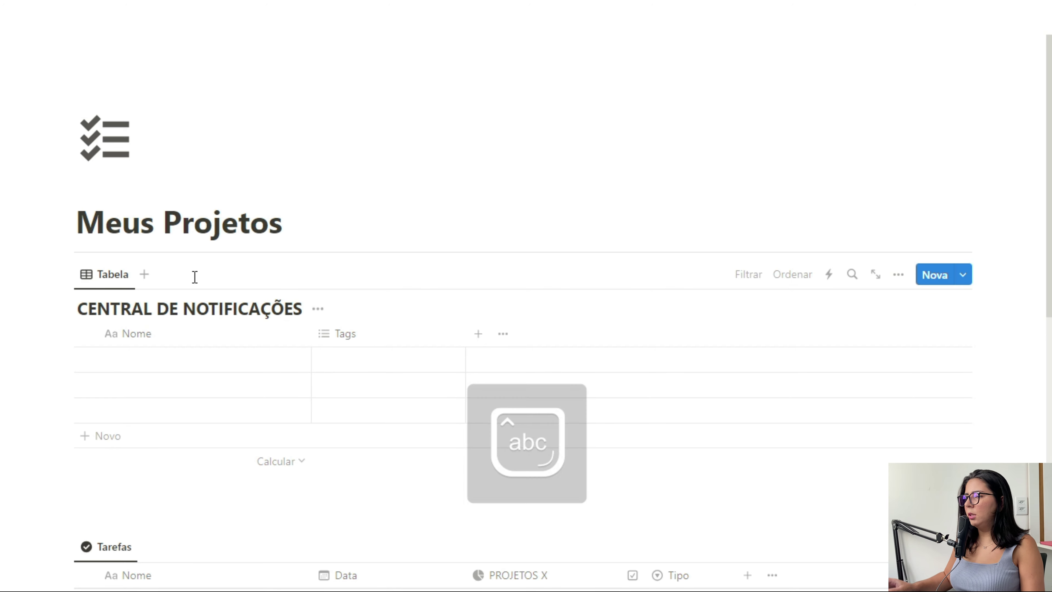
# Delete the Tags property from the CENTRAL DE NOTIFICAÇÕES database
pyautogui.click(371, 334)
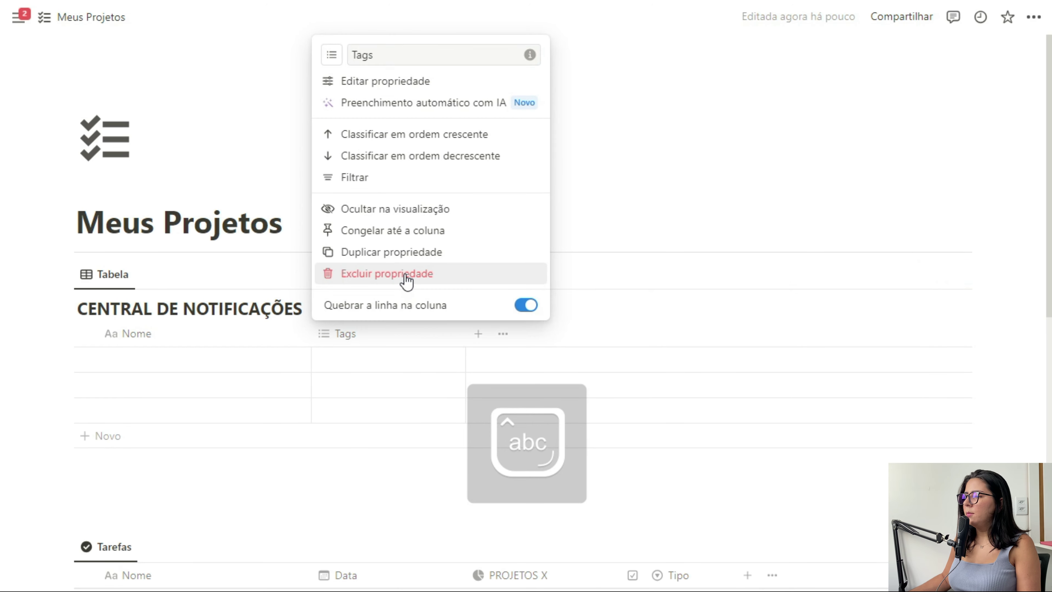
pyautogui.click(407, 275)
pyautogui.click(520, 305)
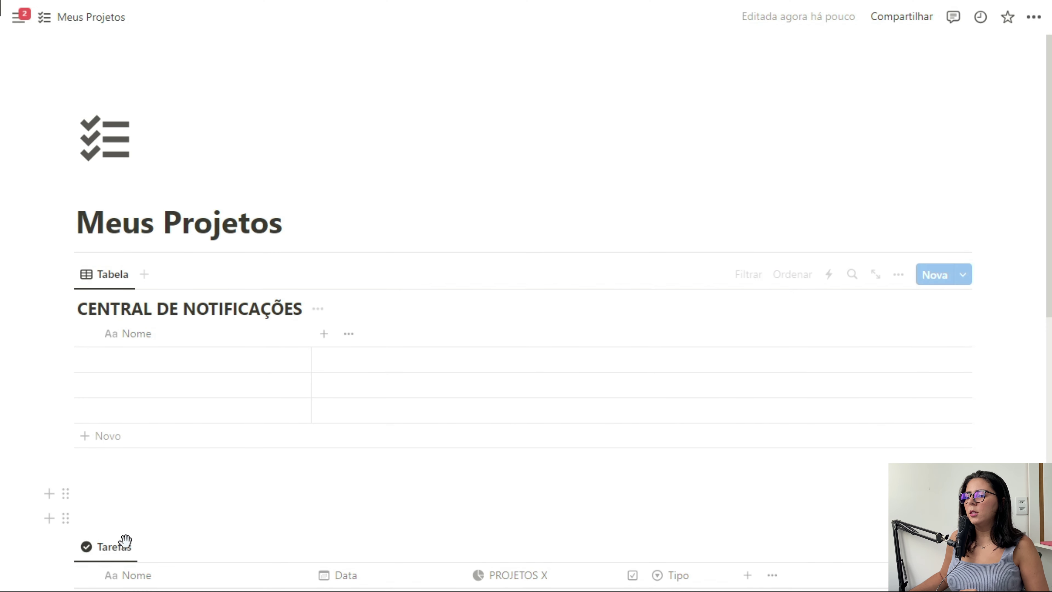
# Add a relation property to TAREFAS X in CENTRAL DE NOTIFICAÇÕES, also shown in the TAREFAS X database
pyautogui.click(324, 334)
pyautogui.scroll(-3, 817, 307)
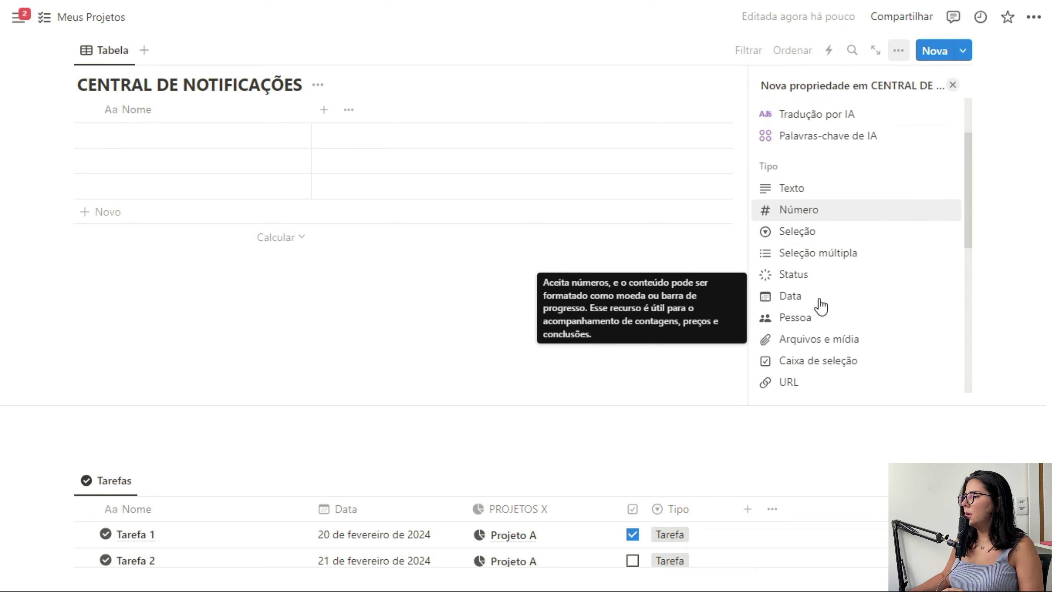
pyautogui.scroll(-5, 818, 306)
pyautogui.click(815, 260)
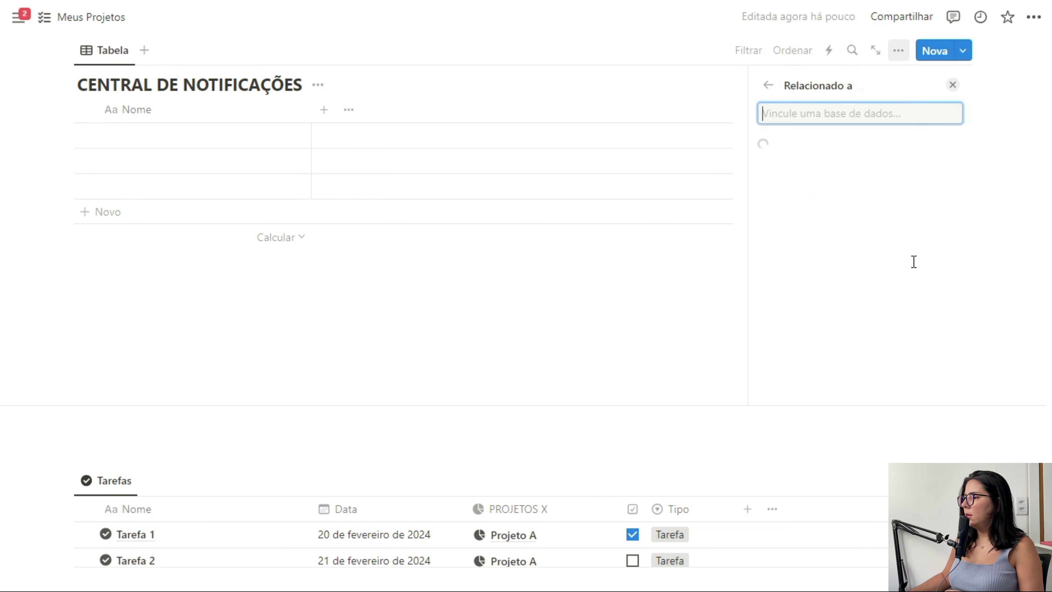
pyautogui.click(815, 224)
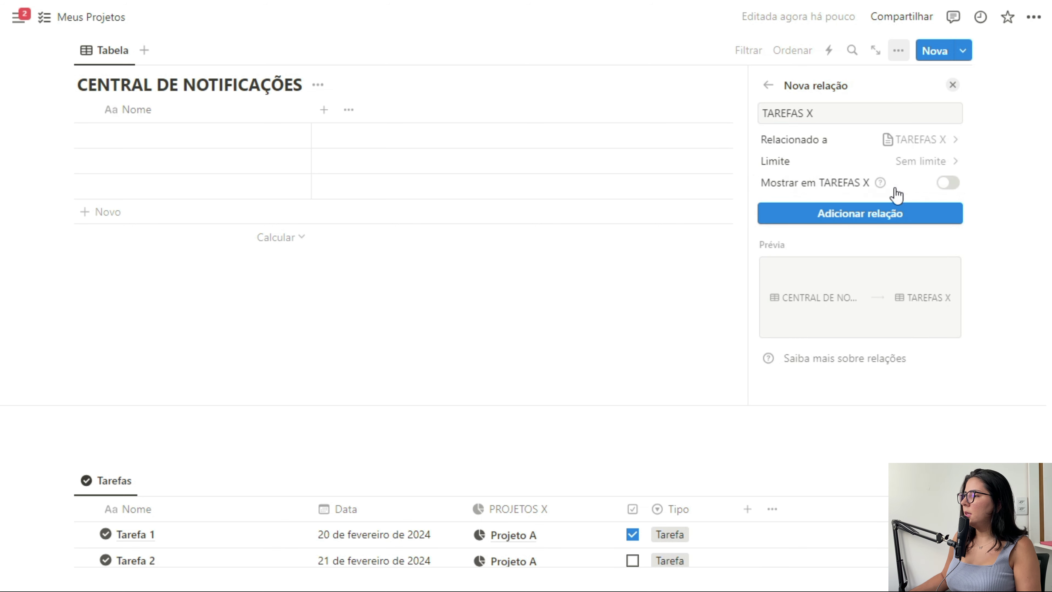
pyautogui.click(947, 184)
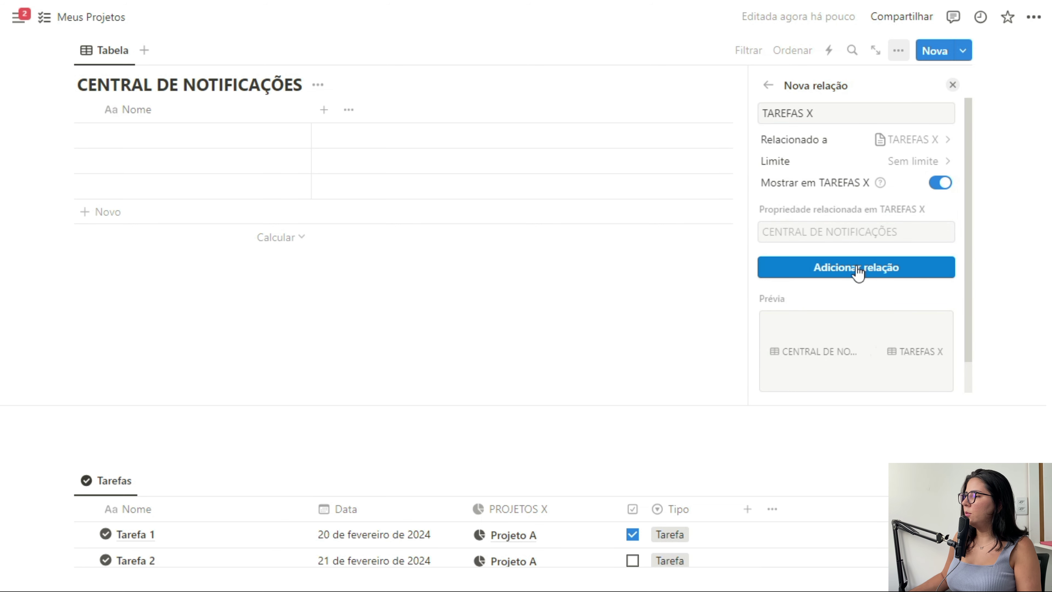
pyautogui.click(854, 269)
pyautogui.click(951, 86)
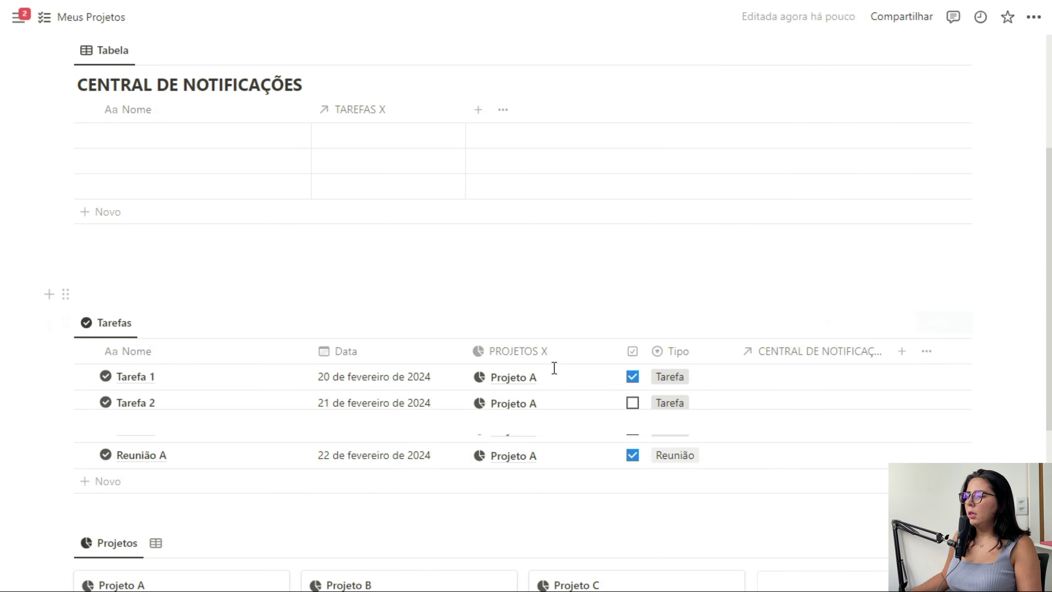
# Delete the last two empty rows of the CENTRAL DE NOTIFICAÇÕES table
pyautogui.scroll(2, 269, 158)
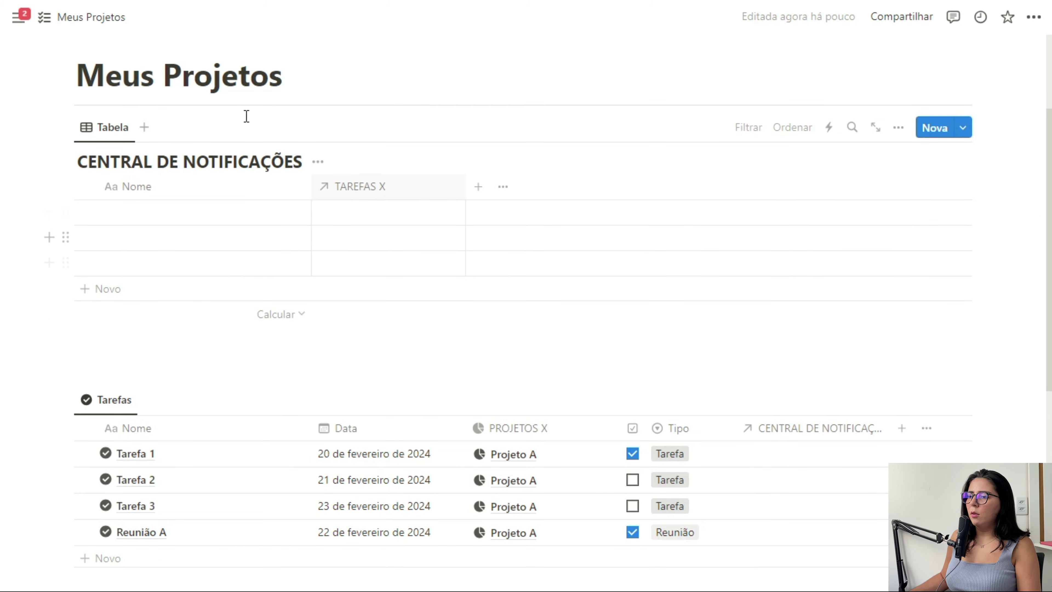
pyautogui.moveTo(41, 273); pyautogui.dragTo(138, 246)
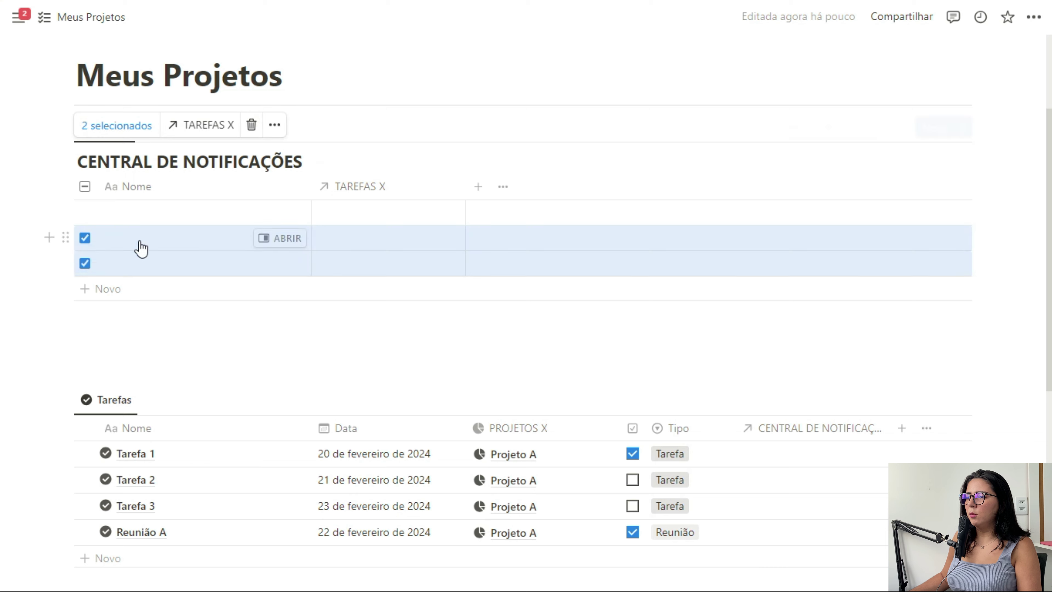
pyautogui.click(251, 125)
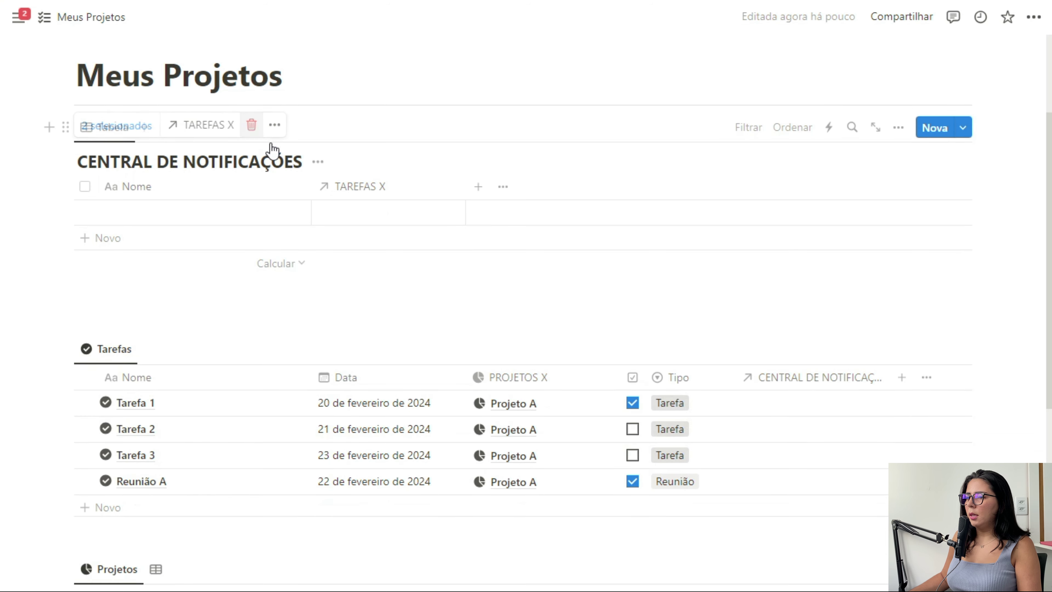
# Name the remaining row of CENTRAL DE NOTIFICAÇÕES "Resumo do dia"
pyautogui.click(153, 212)
pyautogui.write('Resu')
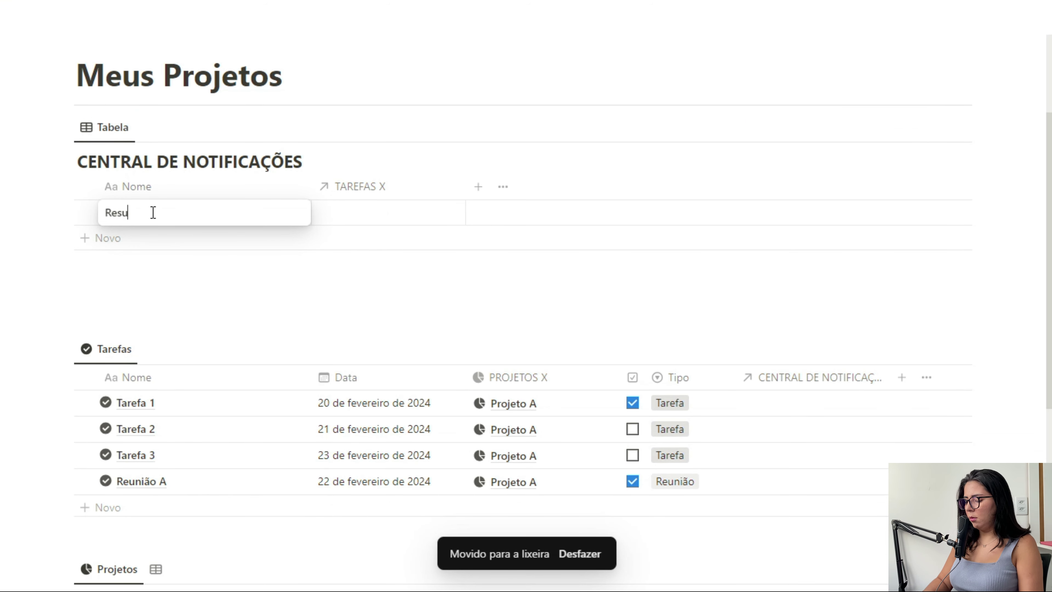
pyautogui.write('mo do dia')
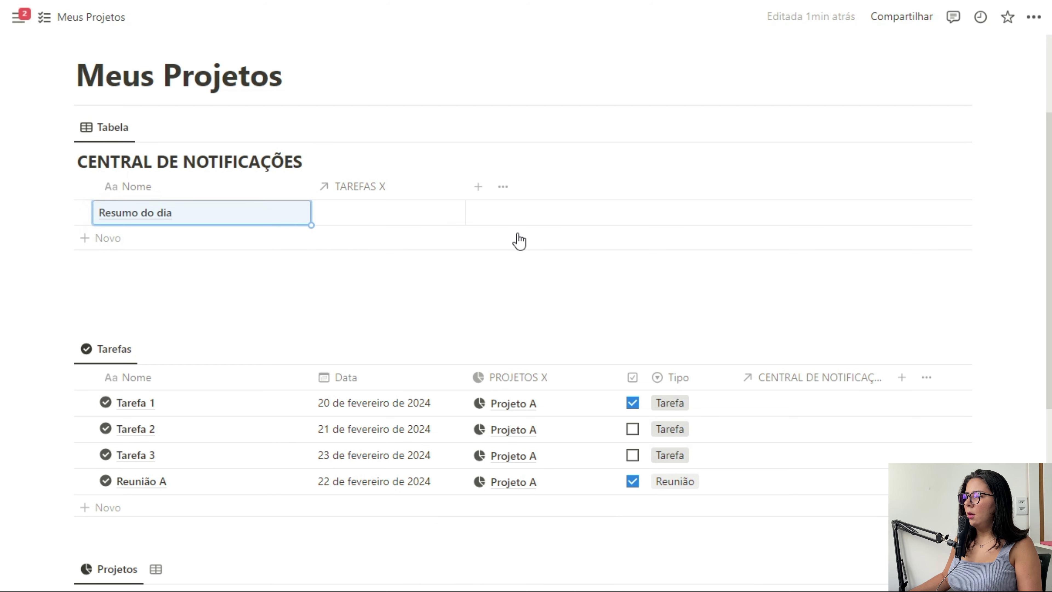
pyautogui.press('Return')
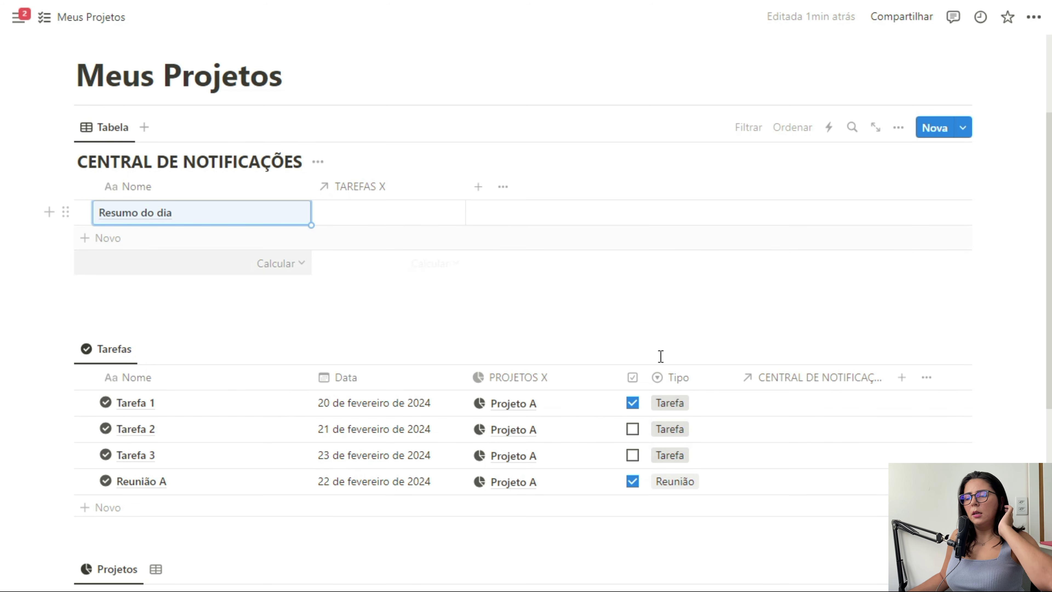
# Link Resumo do dia to all four entries in the Tarefas table and narrow the relation column slightly
pyautogui.click(794, 406)
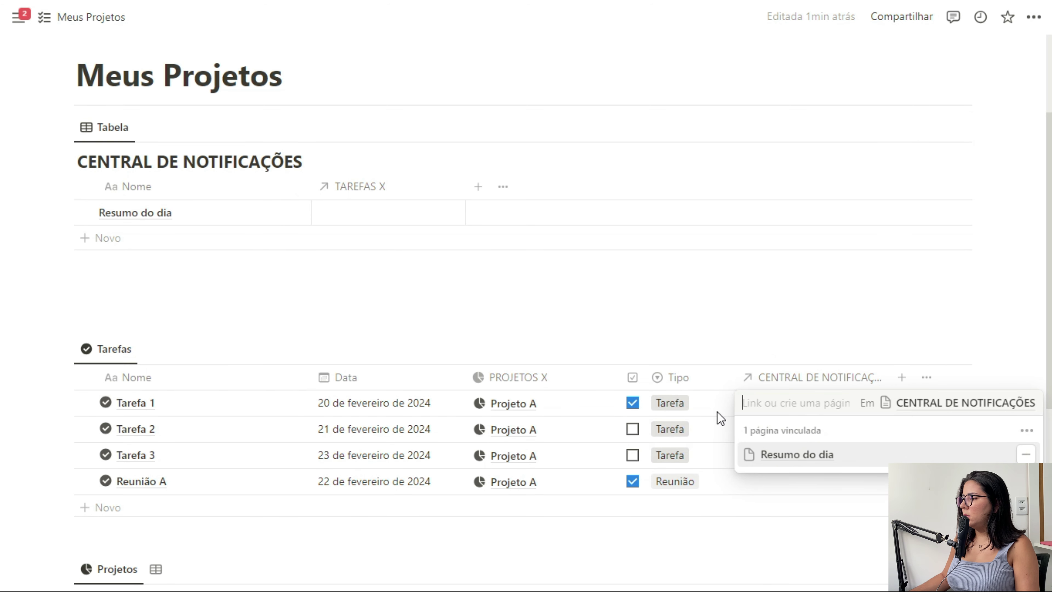
pyautogui.press('Escape')
pyautogui.moveTo(886, 414); pyautogui.dragTo(878, 490)
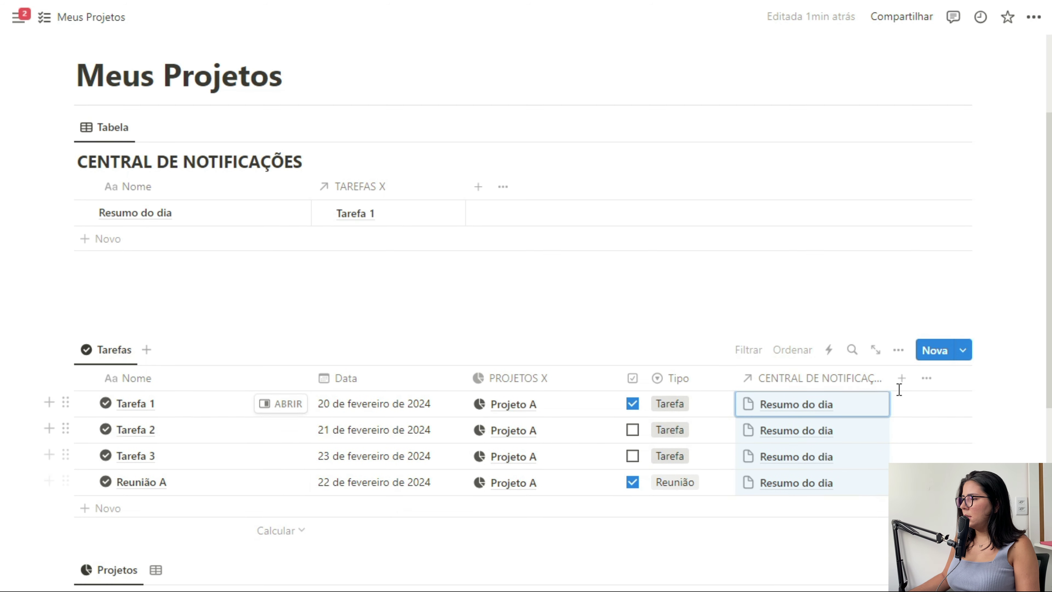
pyautogui.moveTo(888, 398); pyautogui.dragTo(858, 398)
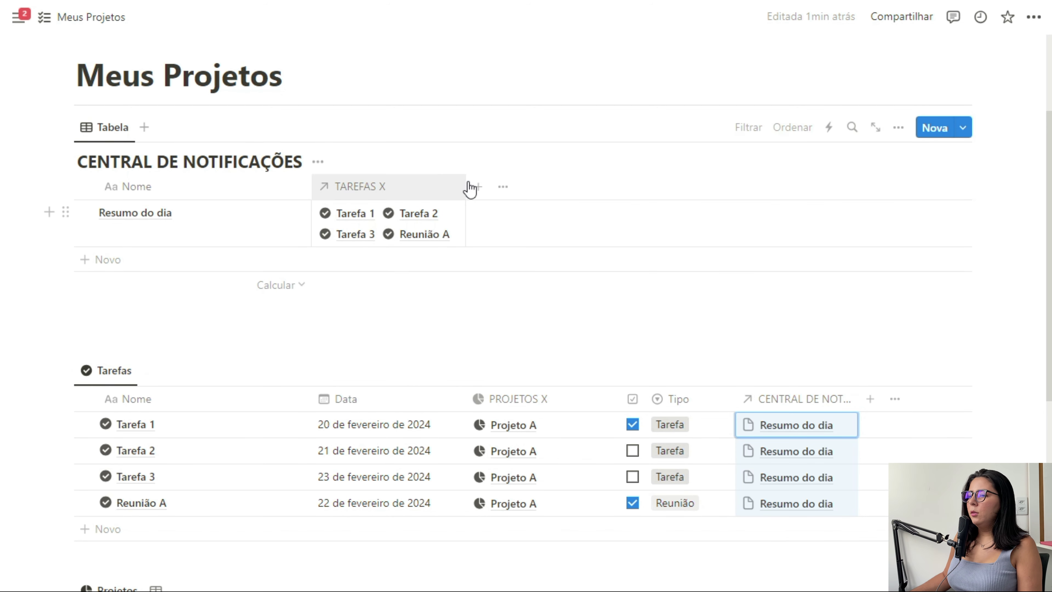
# Add a date property named Data to the CENTRAL DE NOTIFICAÇÕES database
pyautogui.click(479, 188)
pyautogui.scroll(-2, 816, 425)
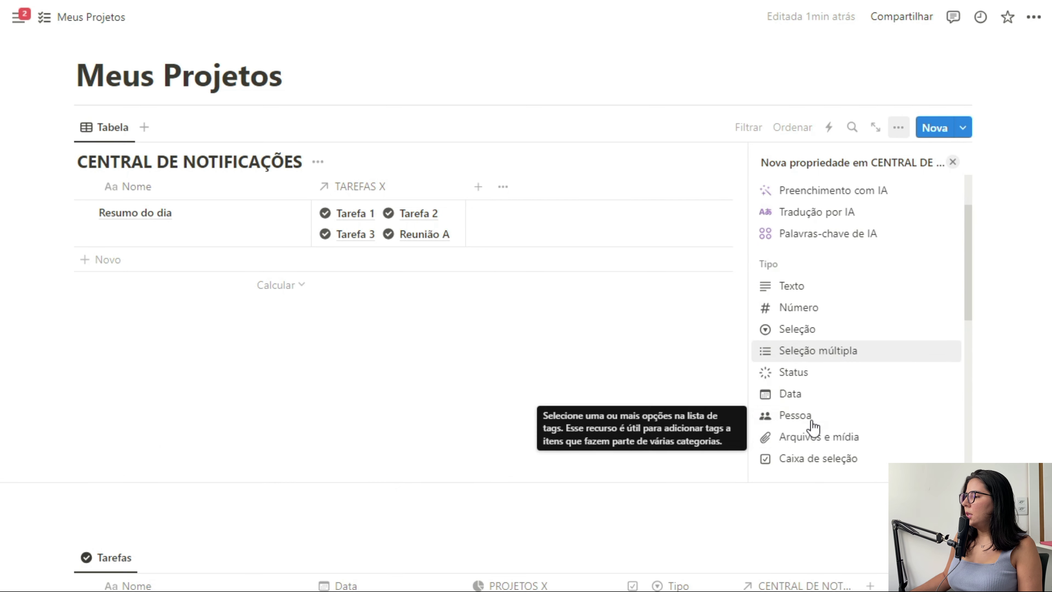
pyautogui.click(791, 393)
pyautogui.click(952, 161)
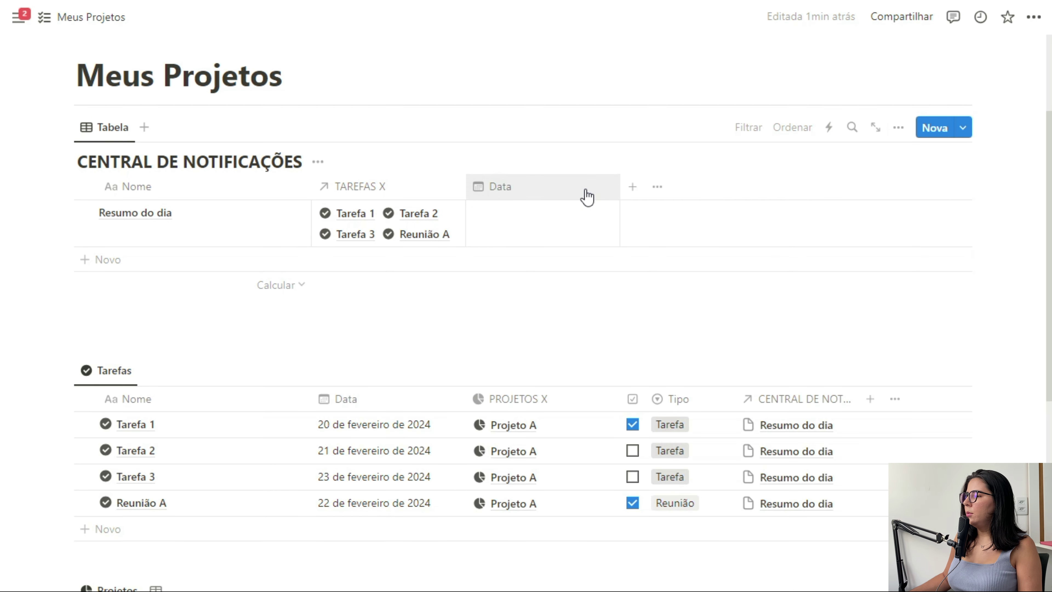
# Set Resumo do dia's date to 21/02/2024 and add a formula property named "Status de Tarefas" to CENTRAL DE NOTIFICAÇÕES
pyautogui.click(540, 223)
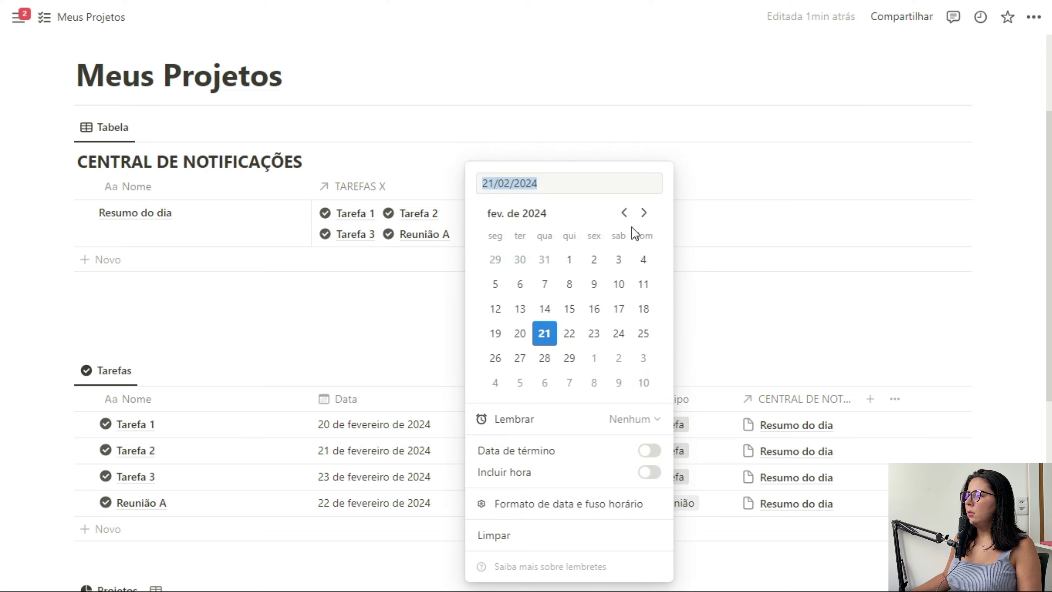
pyautogui.click(760, 254)
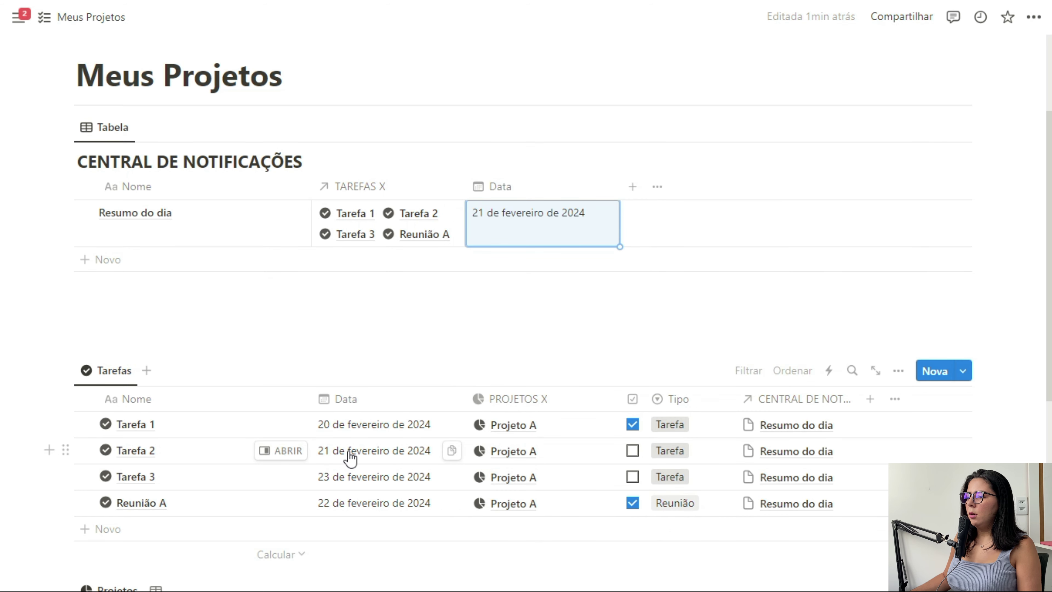
pyautogui.click(633, 187)
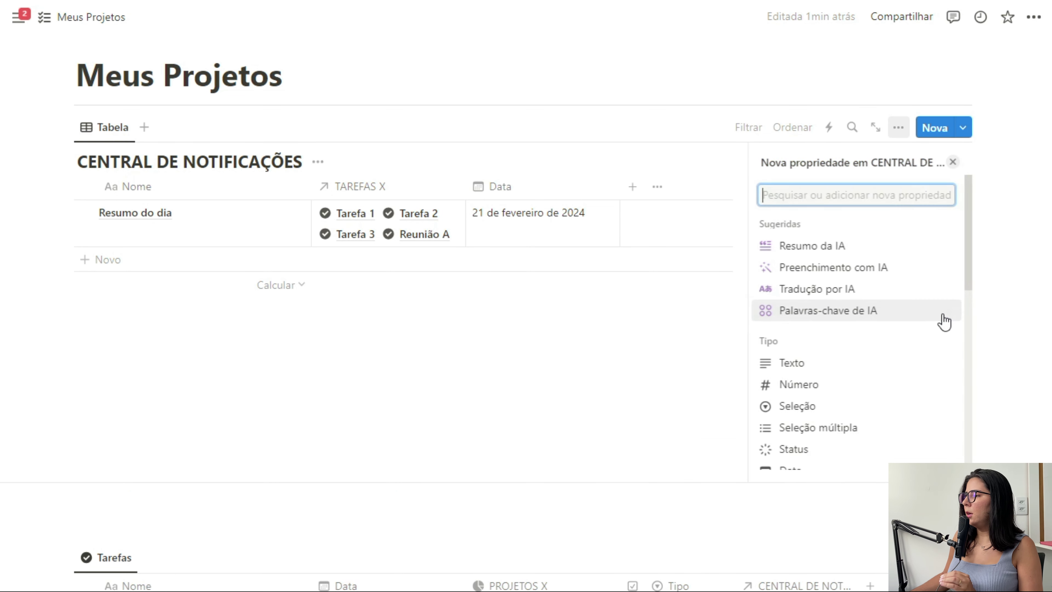
pyautogui.scroll(-2, 866, 347)
pyautogui.scroll(-5, 866, 347)
pyautogui.click(801, 396)
pyautogui.write('Statu')
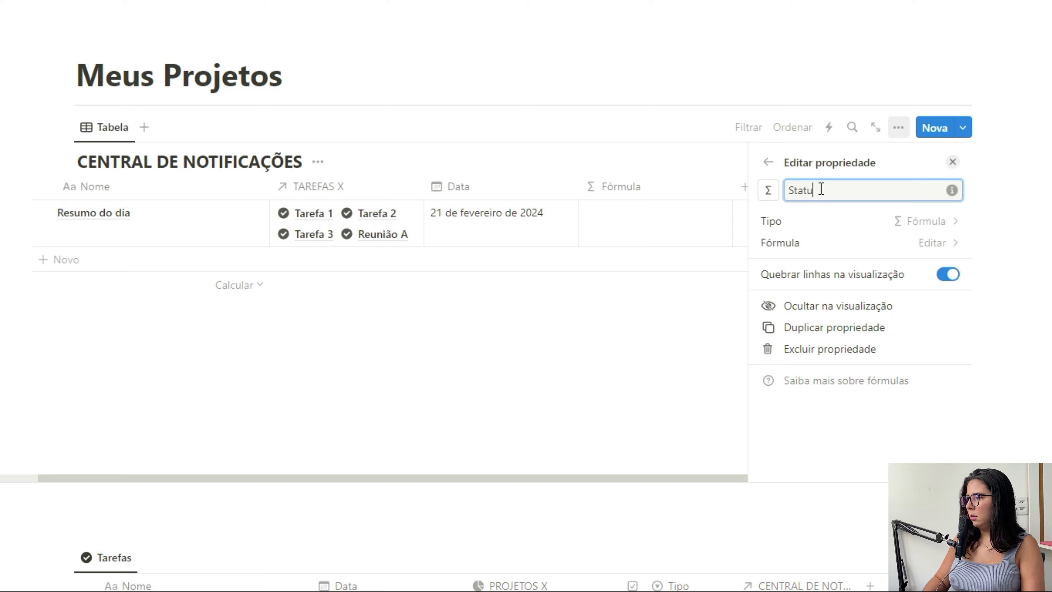
pyautogui.write('s de Tarefas')
# Start the Status de Tarefas formula by filtering TAREFAS X to entries whose Tipo equals "Tarefa", followed by an "and" operator
pyautogui.click(894, 248)
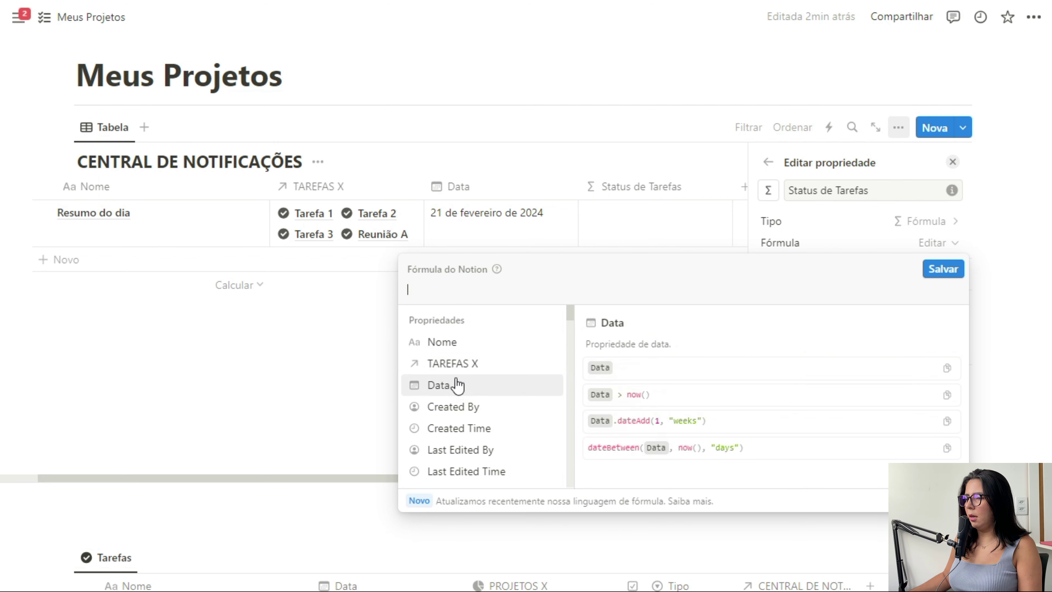
pyautogui.click(456, 363)
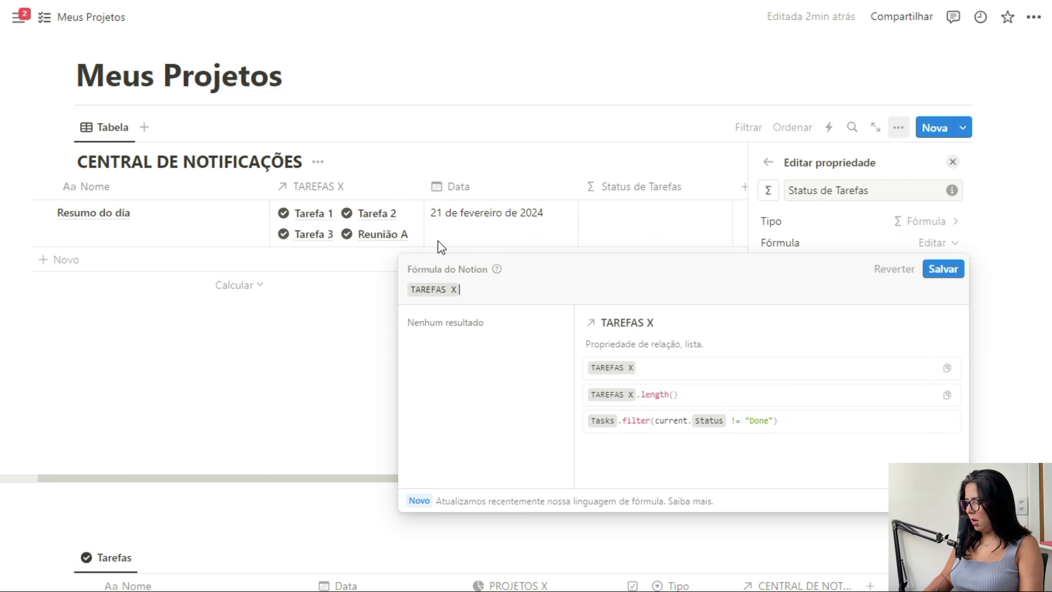
pyautogui.write('.fi')
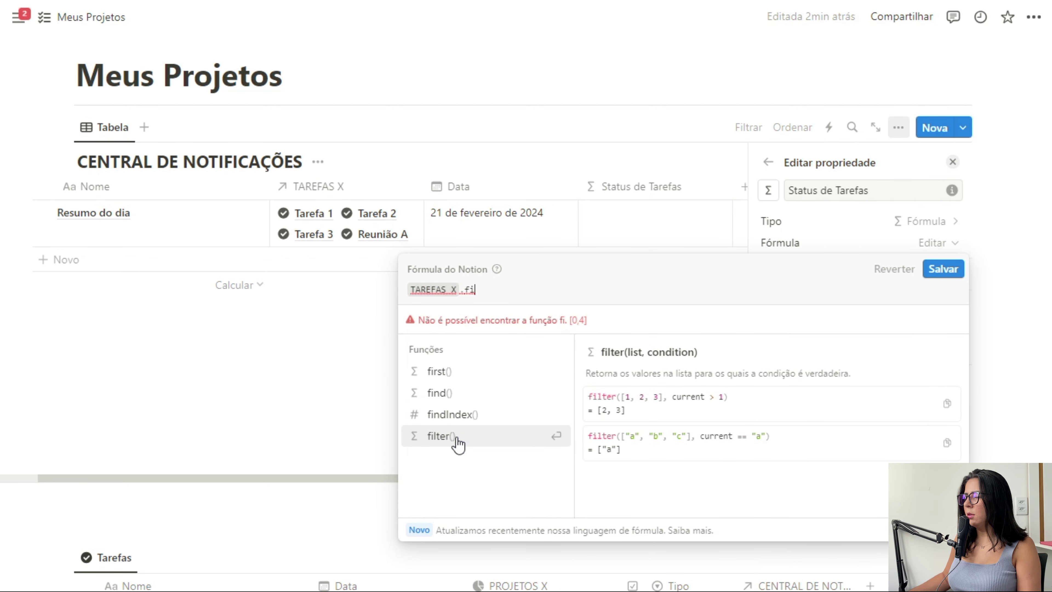
pyautogui.click(457, 436)
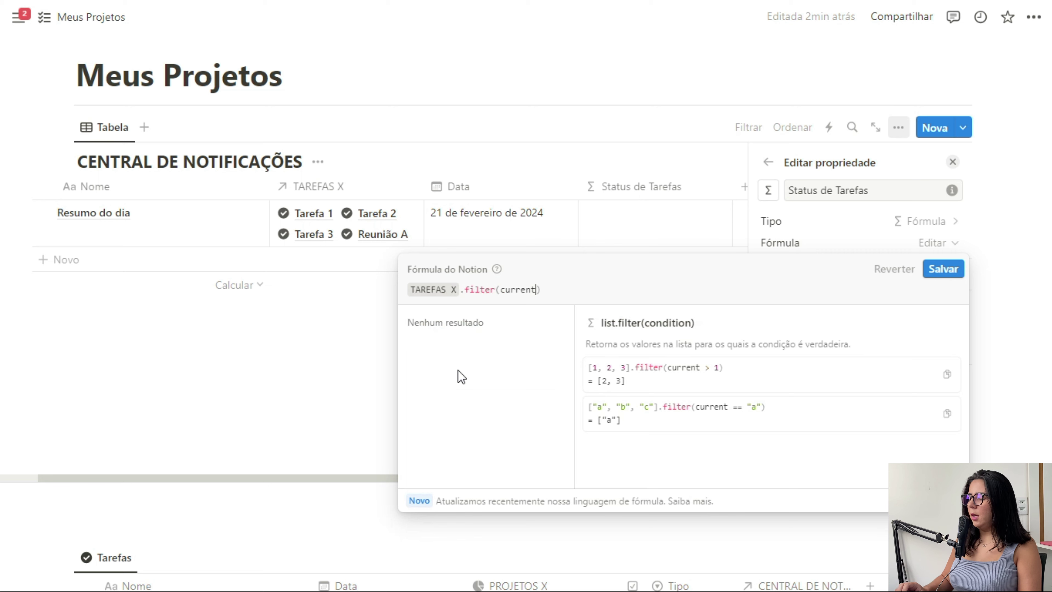
pyautogui.write('.')
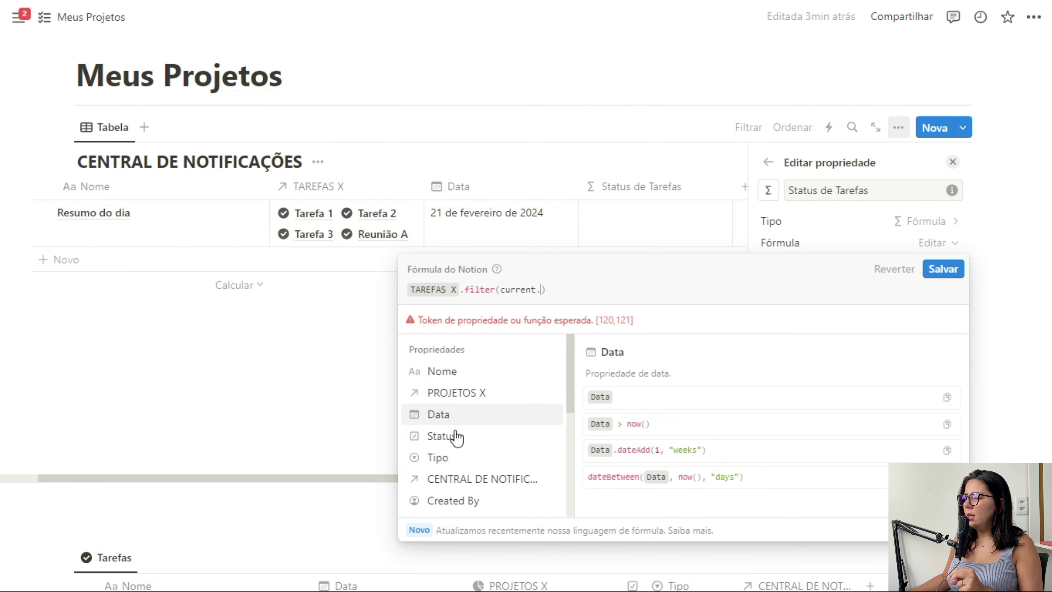
pyautogui.click(446, 458)
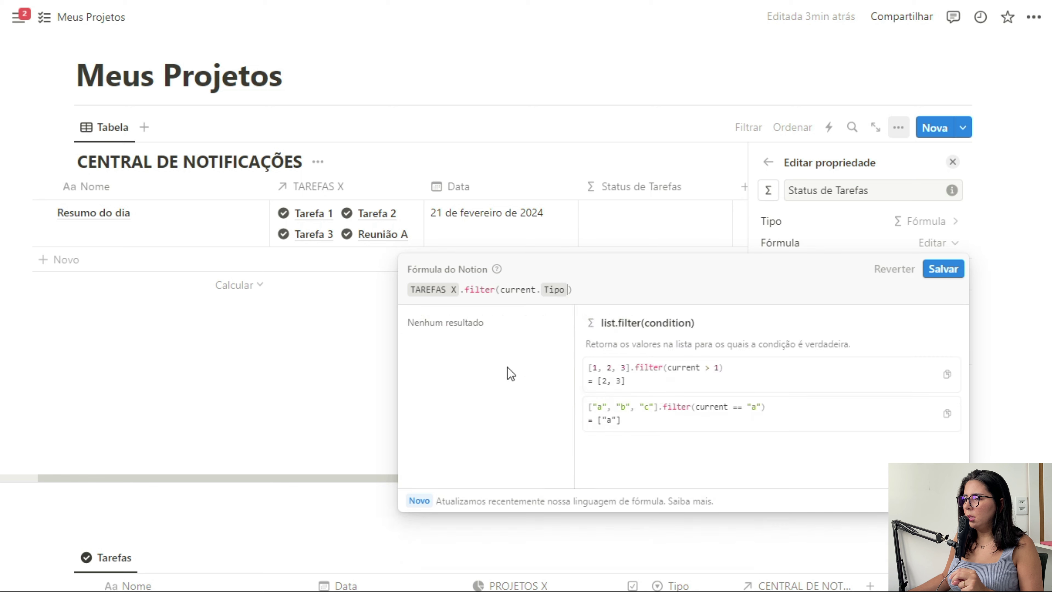
pyautogui.write('== "Tarefa" an')
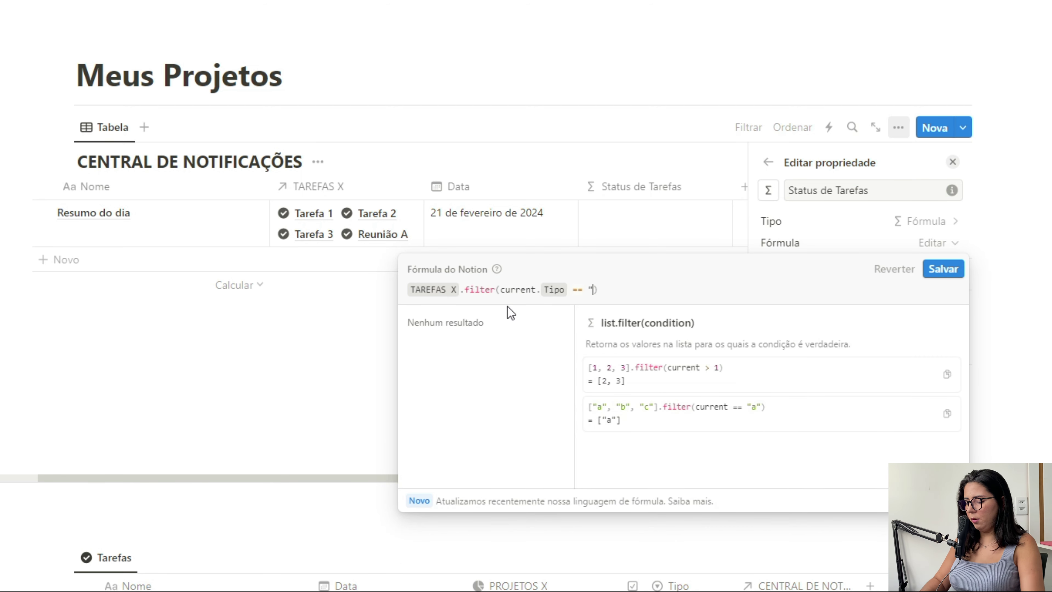
pyautogui.write('d')
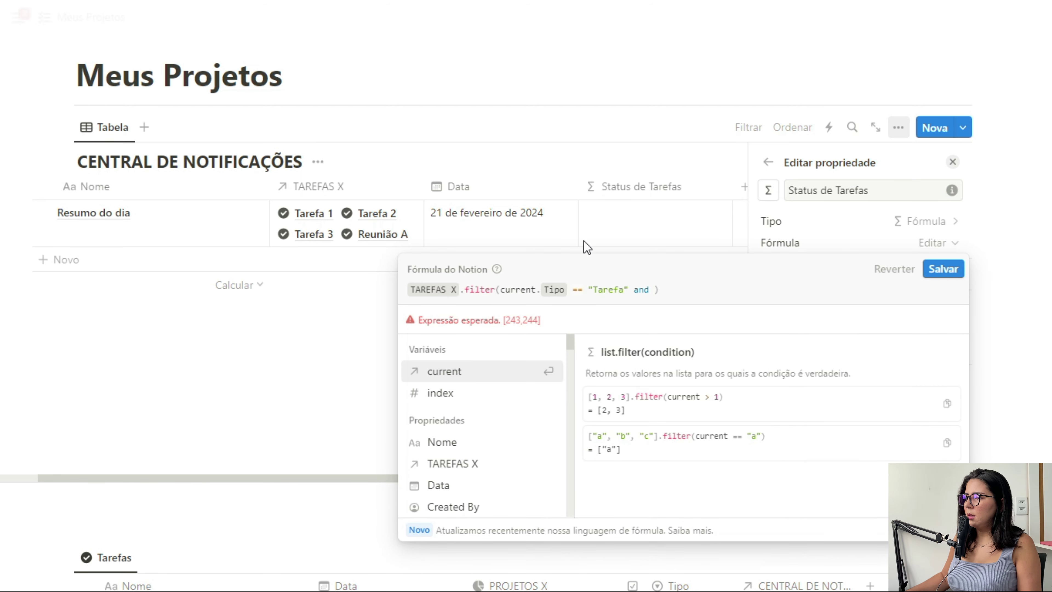
# Add the condition current.Status == false to the filter in the Status de Tarefas formula
pyautogui.click(470, 372)
pyautogui.write('.')
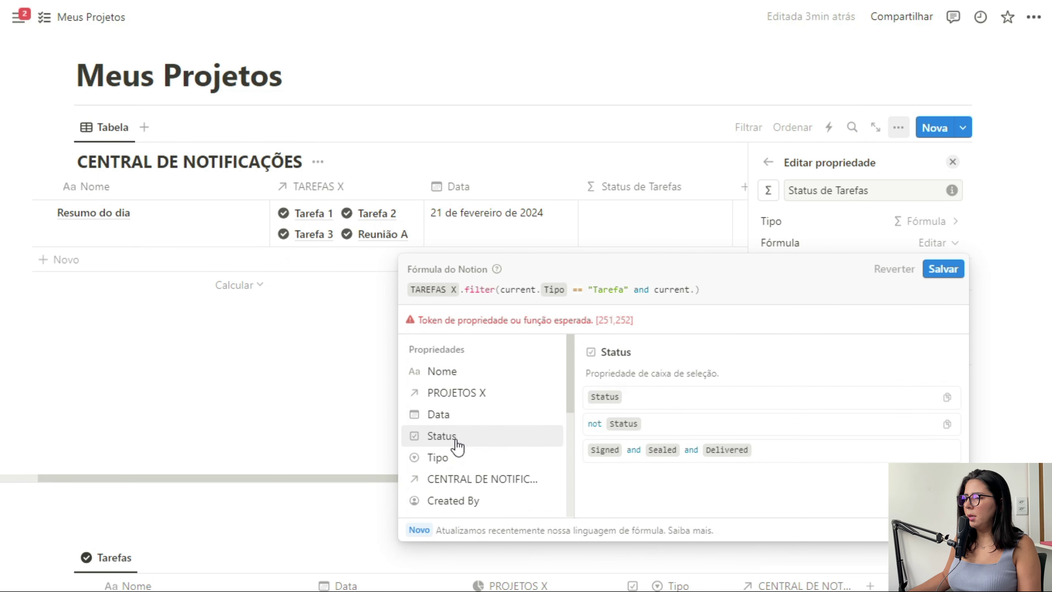
pyautogui.press('Up')
pyautogui.press('Up')
pyautogui.press('Up')
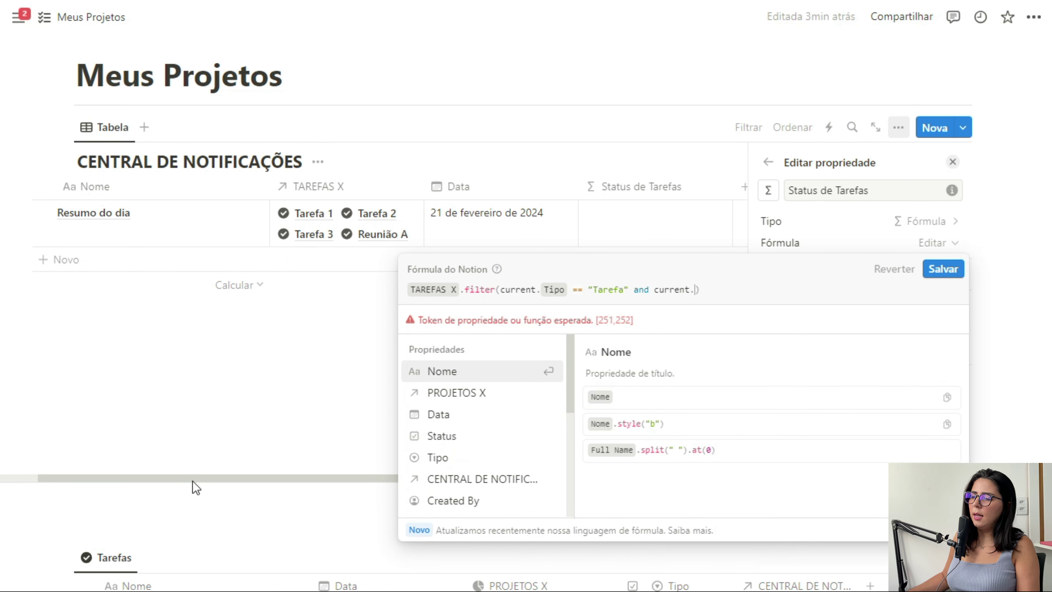
pyautogui.click(443, 437)
pyautogui.write('== false')
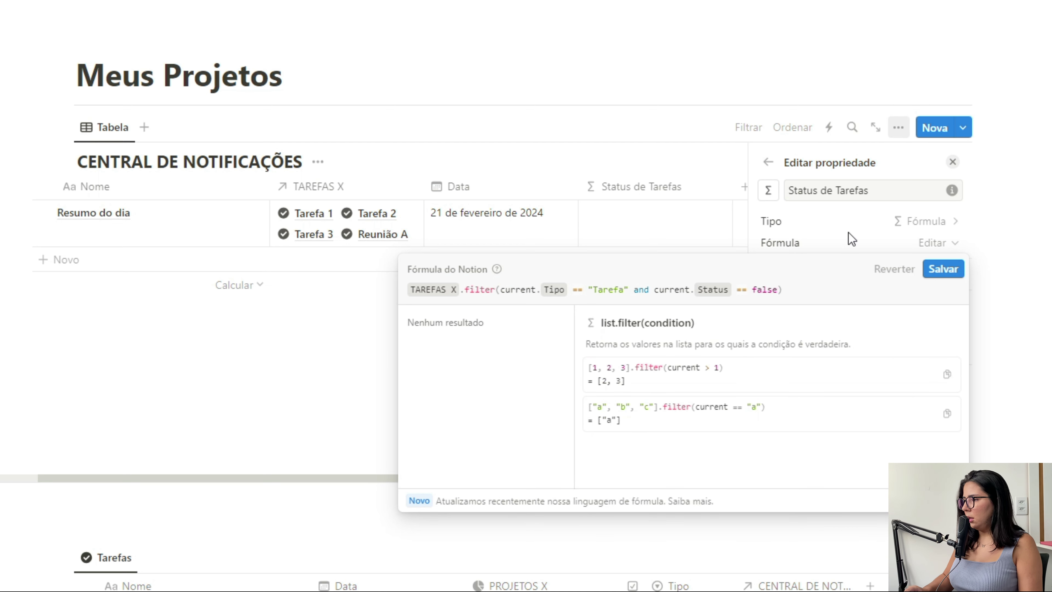
# Add an "and" condition matching each task's Data to the notification's own Data, and save the Status de Tarefas formula
pyautogui.write(' and')
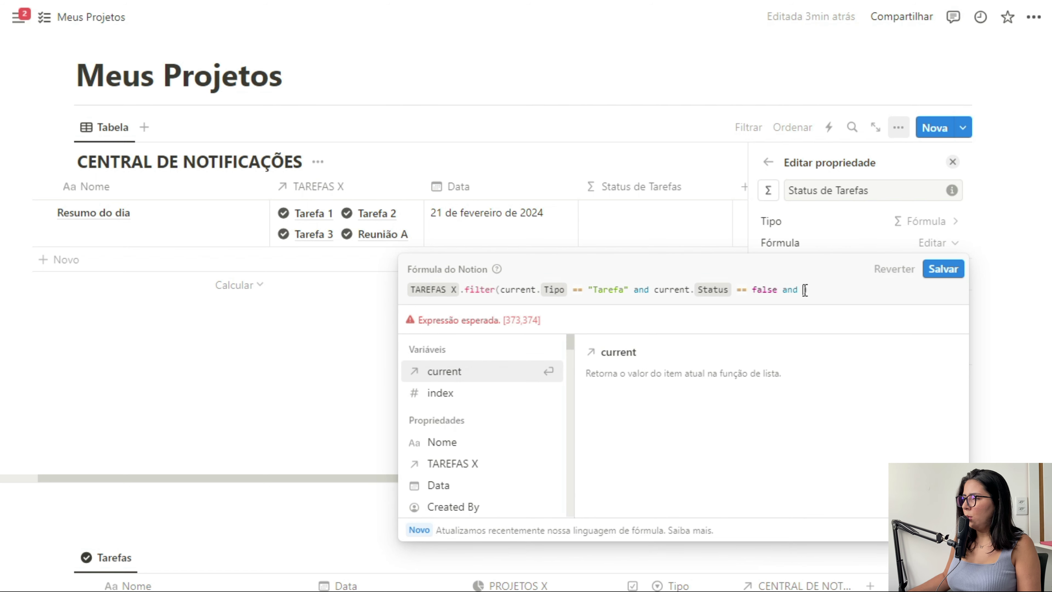
pyautogui.click(489, 375)
pyautogui.write('.')
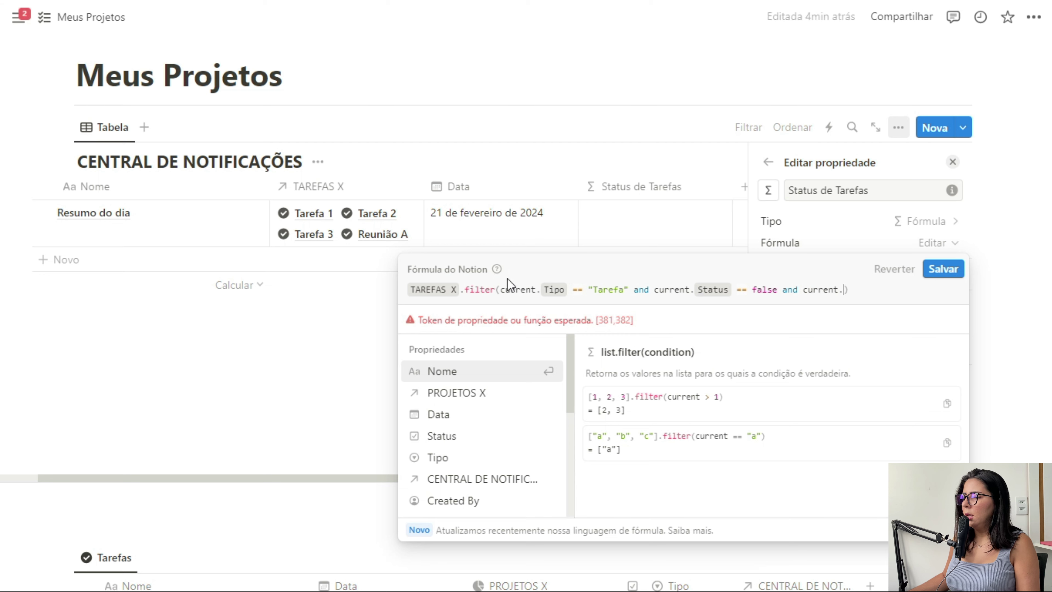
pyautogui.click(444, 415)
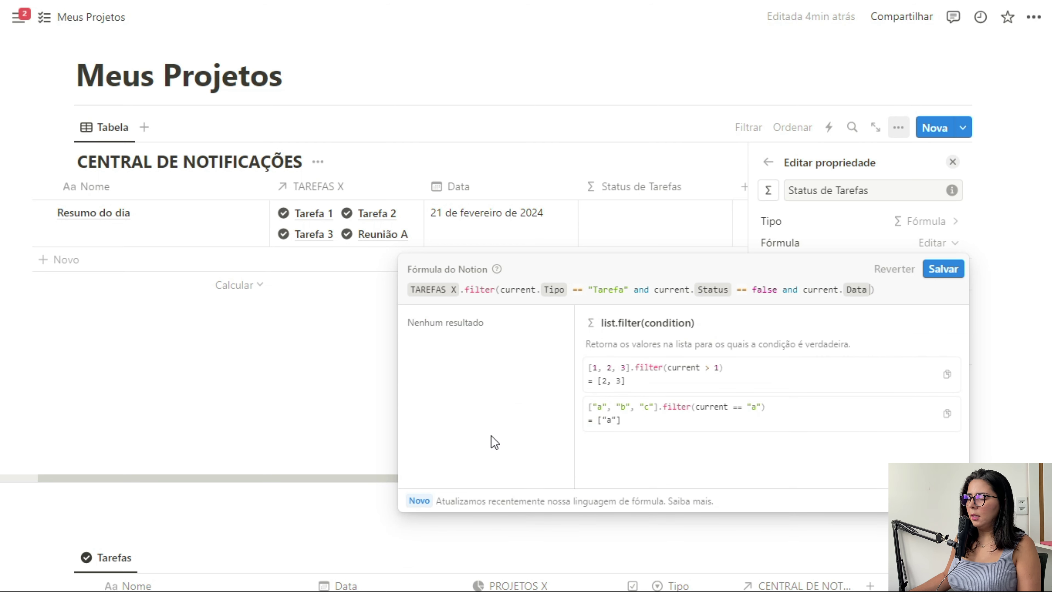
pyautogui.write('==')
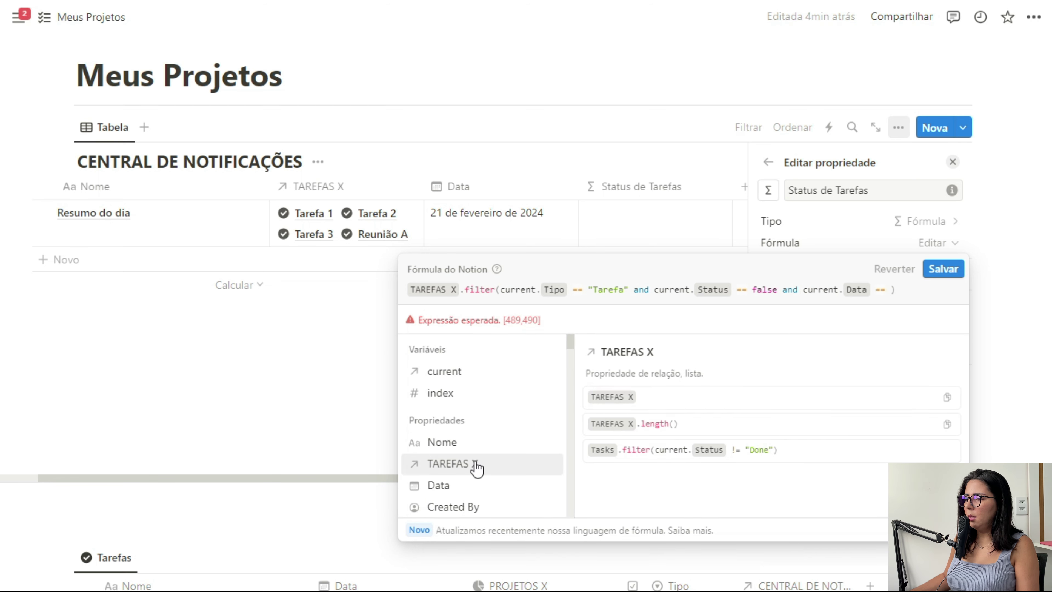
pyautogui.press('Up')
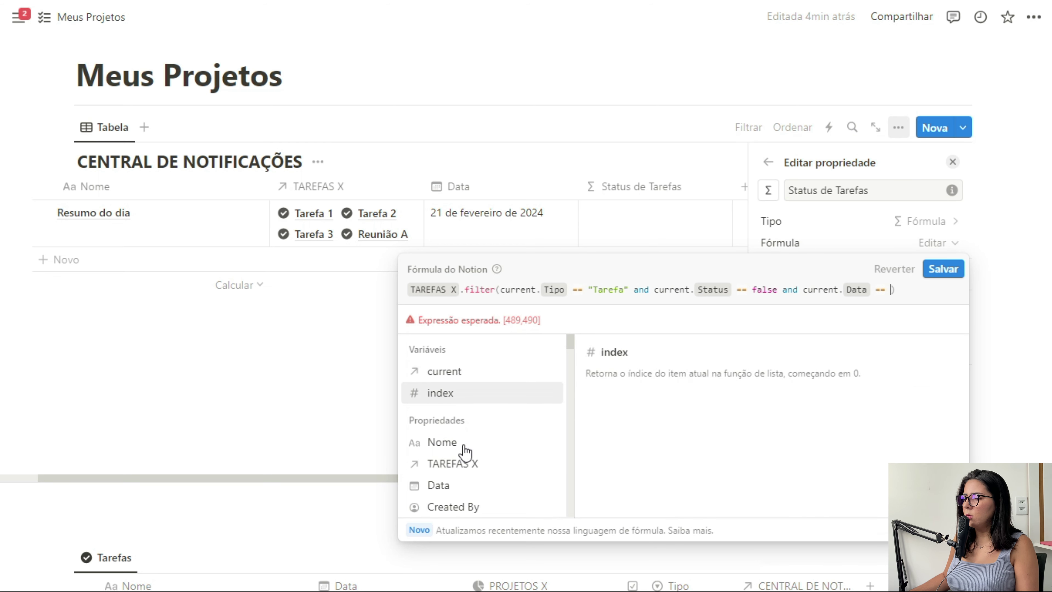
pyautogui.click(438, 485)
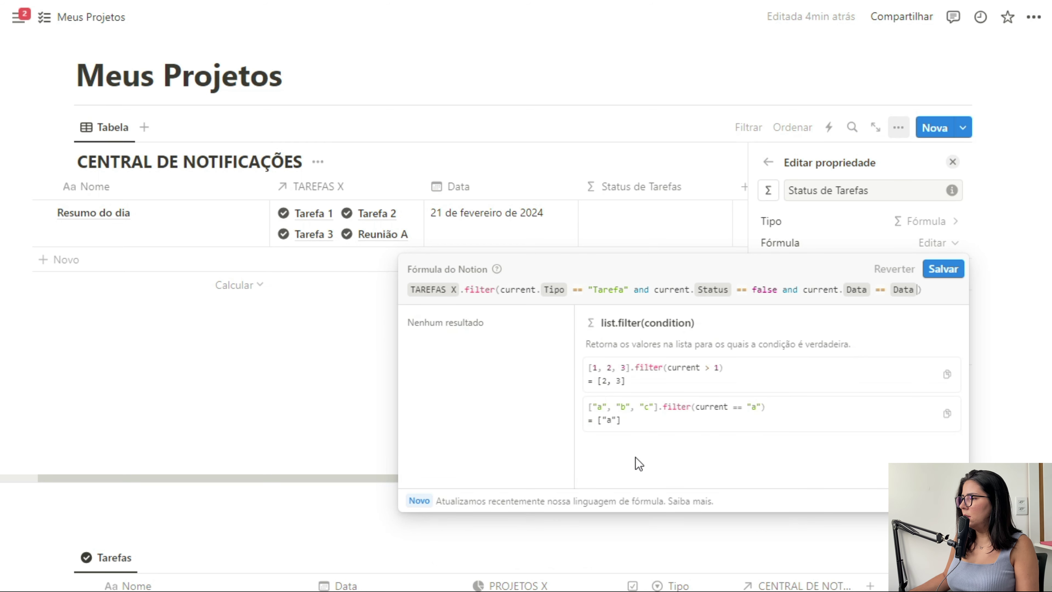
pyautogui.click(941, 273)
pyautogui.click(952, 166)
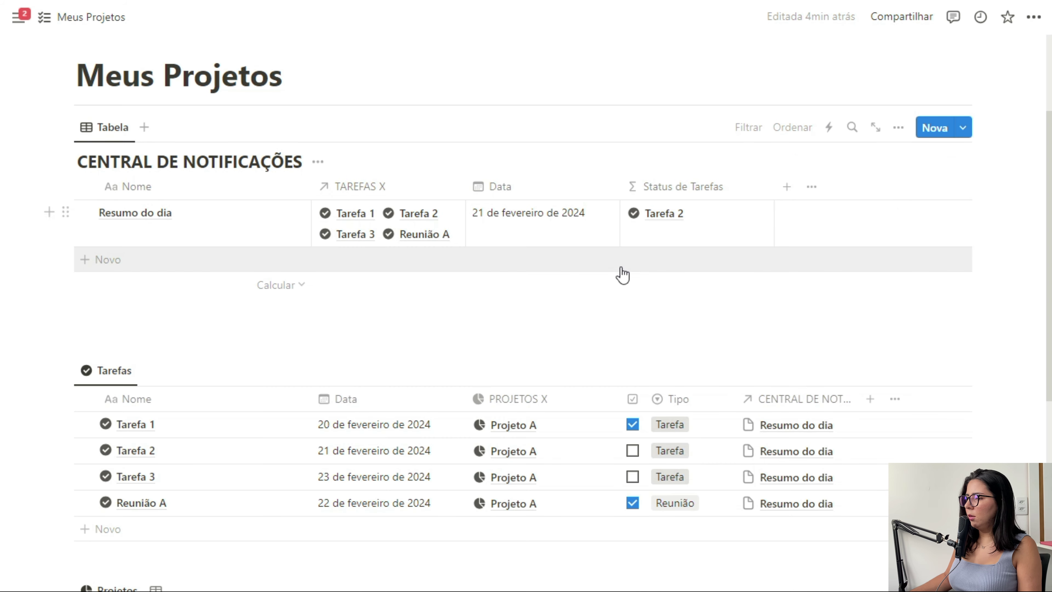
# Rename the Data property of the Tarefas table to "Prazo" and review how the Status de Tarefas formula references it
pyautogui.click(391, 406)
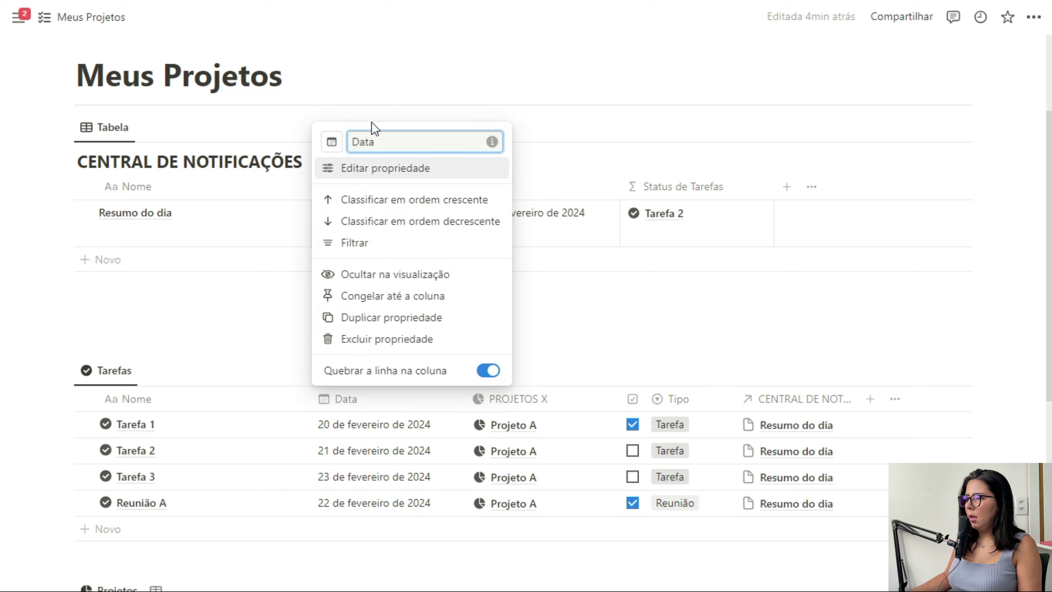
pyautogui.write('Prazo')
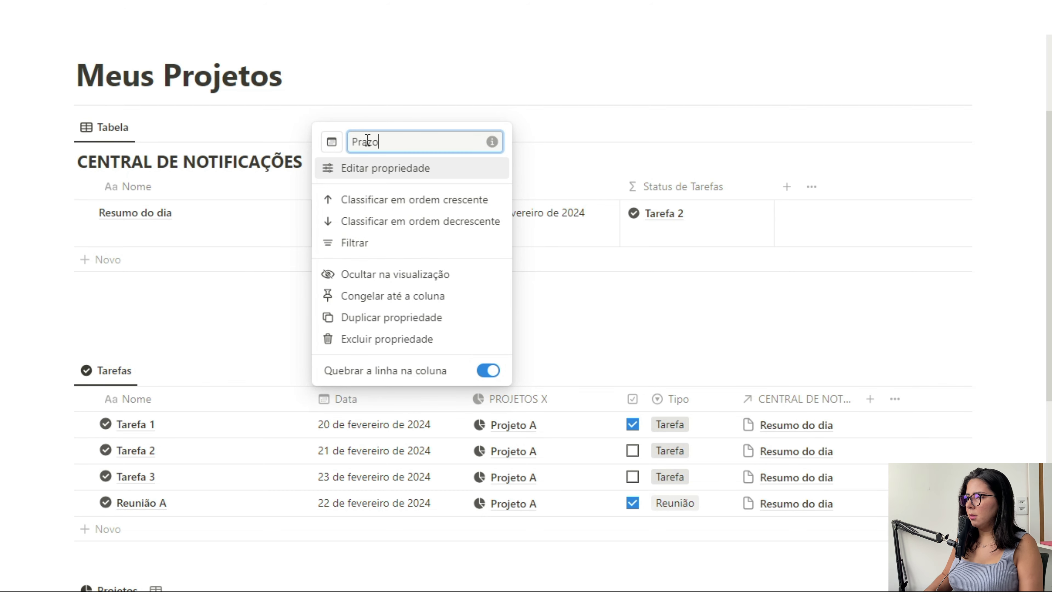
pyautogui.press('Return')
pyautogui.click(707, 296)
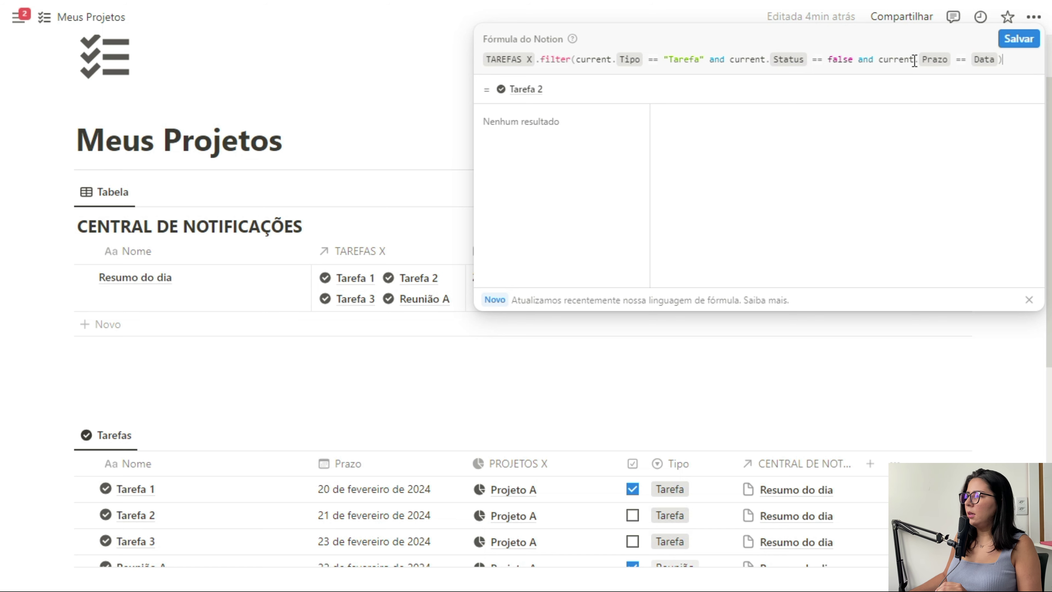
pyautogui.click(1018, 38)
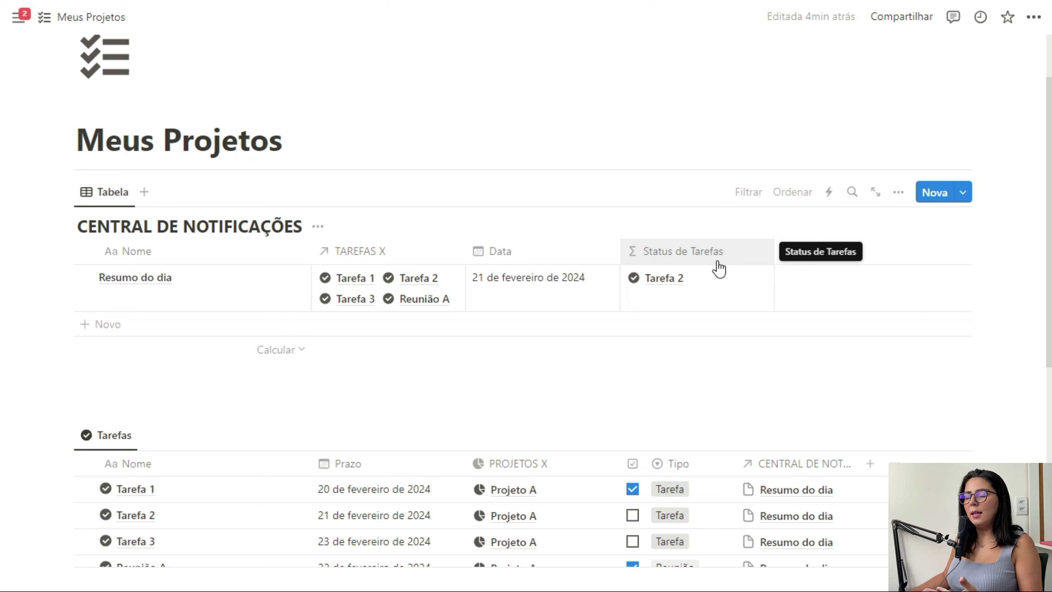
# Append .length() to the Status de Tarefas formula so it counts the filtered tasks, and save it
pyautogui.click(720, 292)
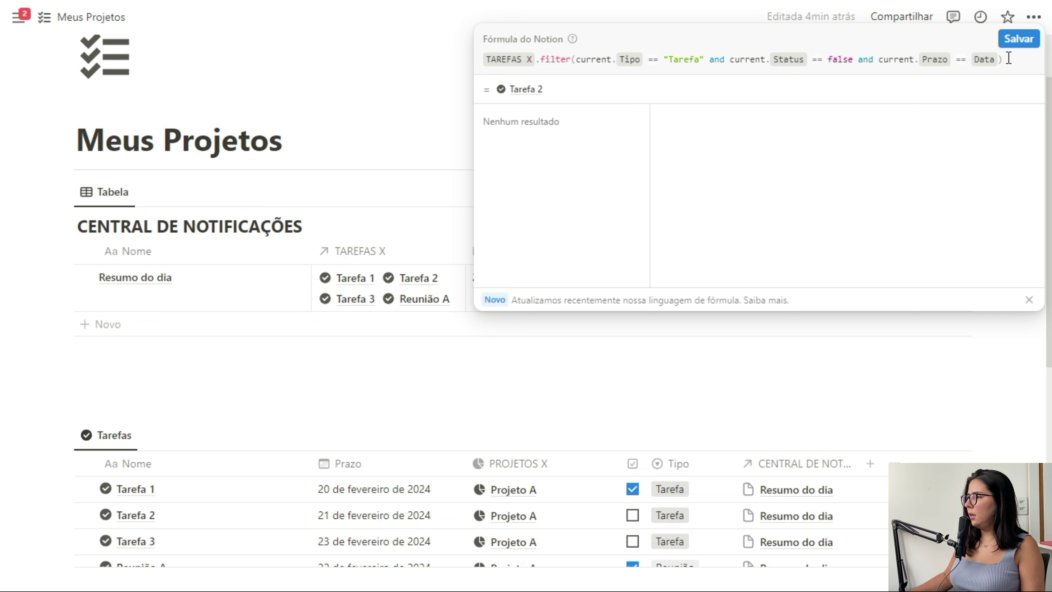
pyautogui.write('.le')
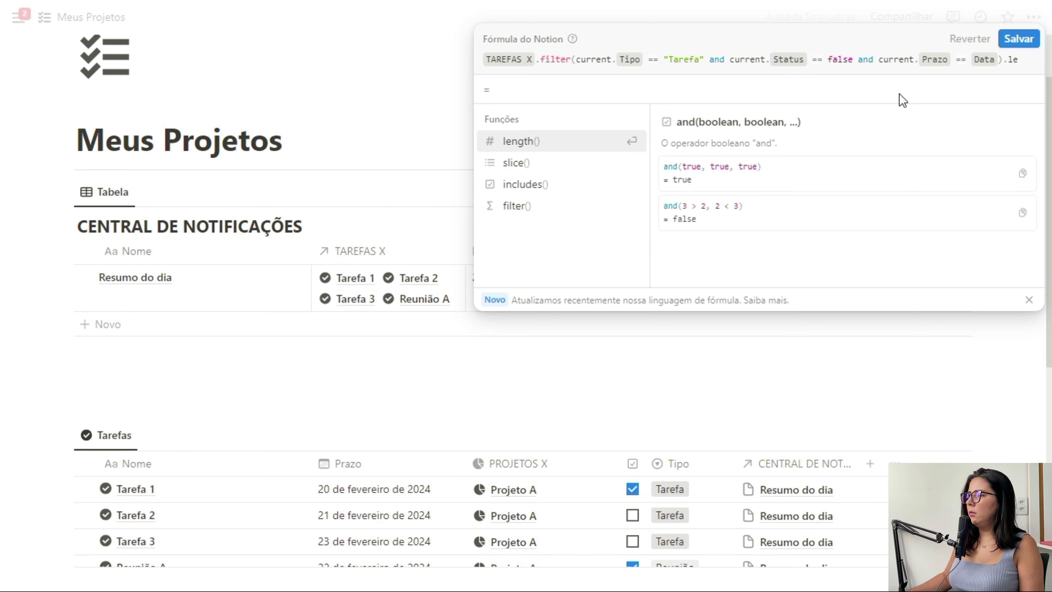
pyautogui.click(600, 145)
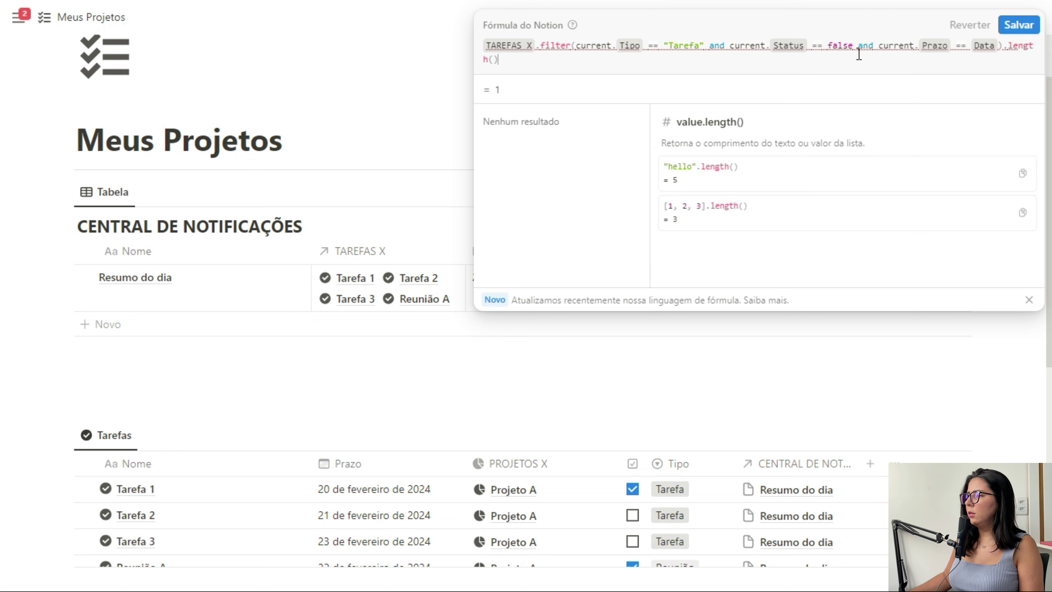
pyautogui.click(1017, 26)
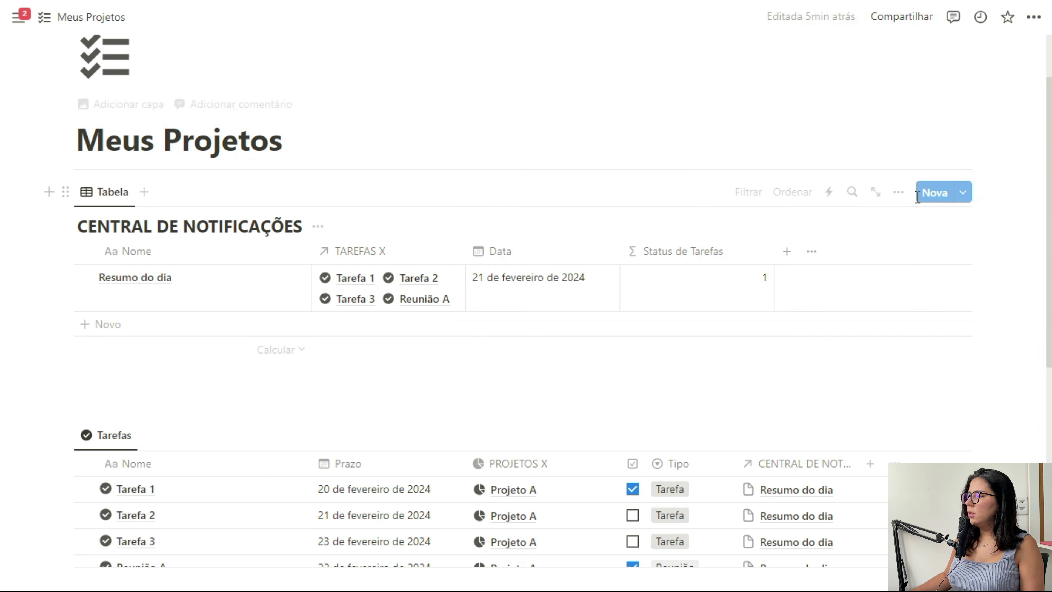
# Prefix the Status de Tarefas formula with "Tarefas pendentes: " +, save it, and narrow its column to fit the text
pyautogui.click(718, 309)
pyautogui.click(483, 46)
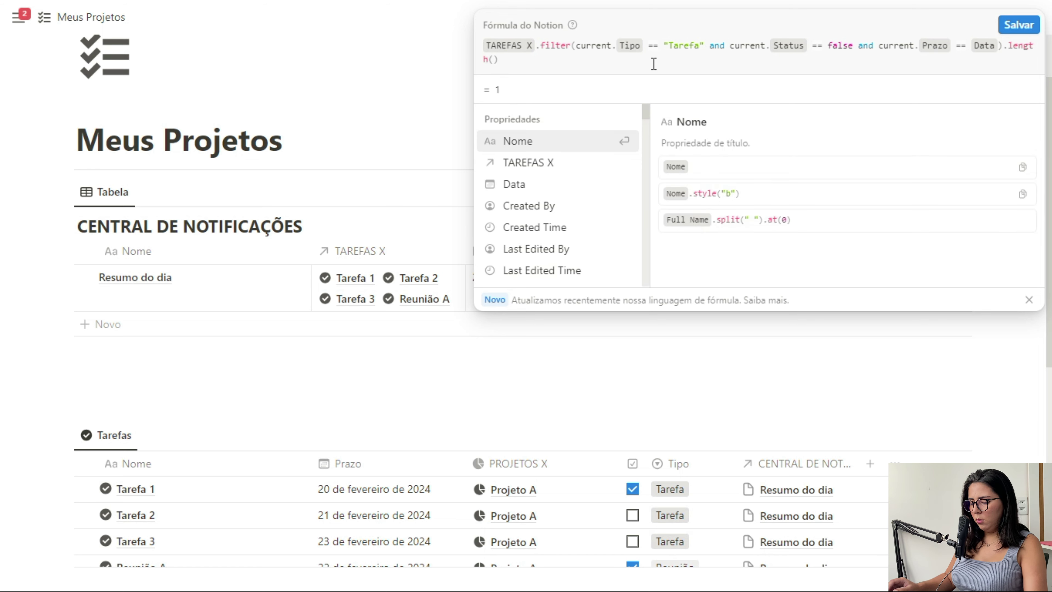
pyautogui.write('""')
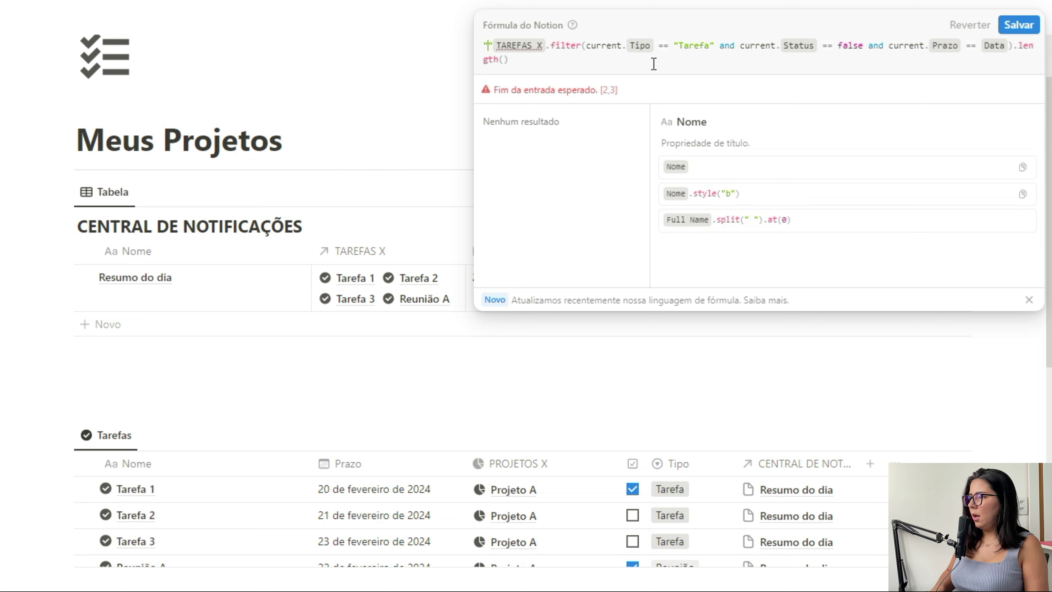
pyautogui.write('Tarefas pen')
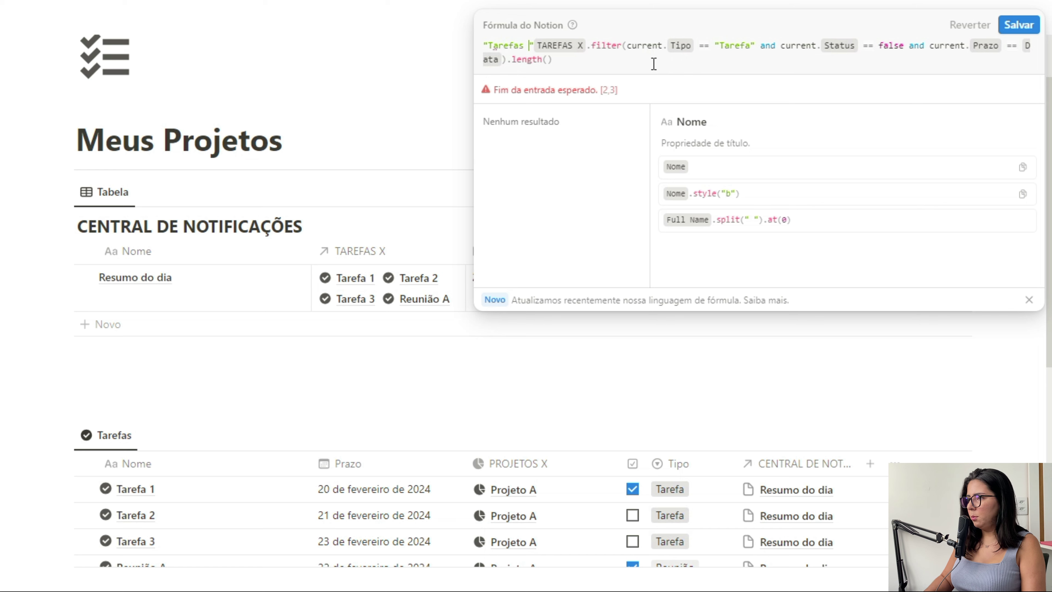
pyautogui.write('dentes: ')
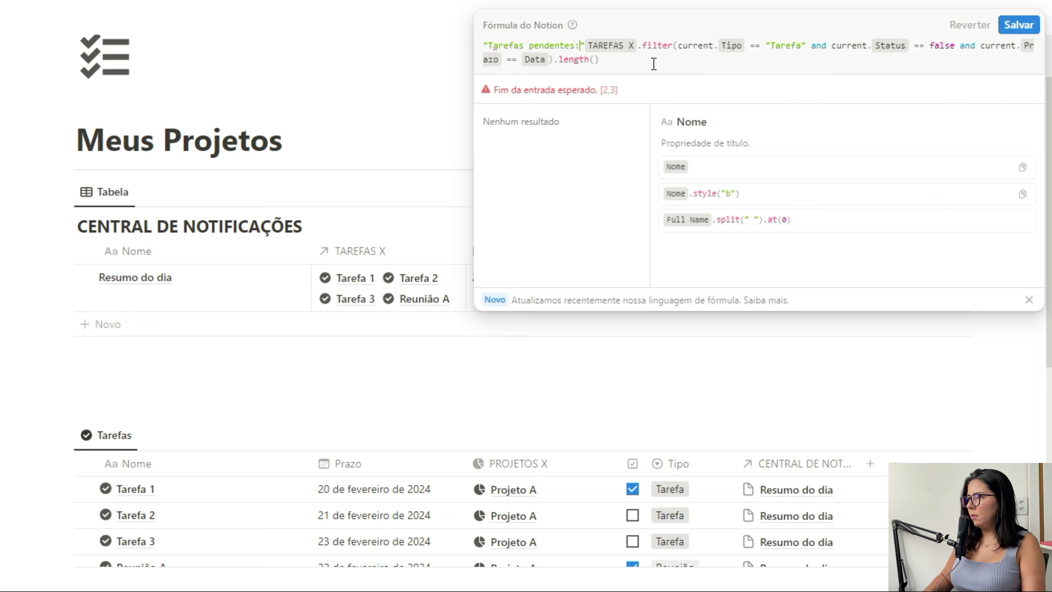
pyautogui.write(' +')
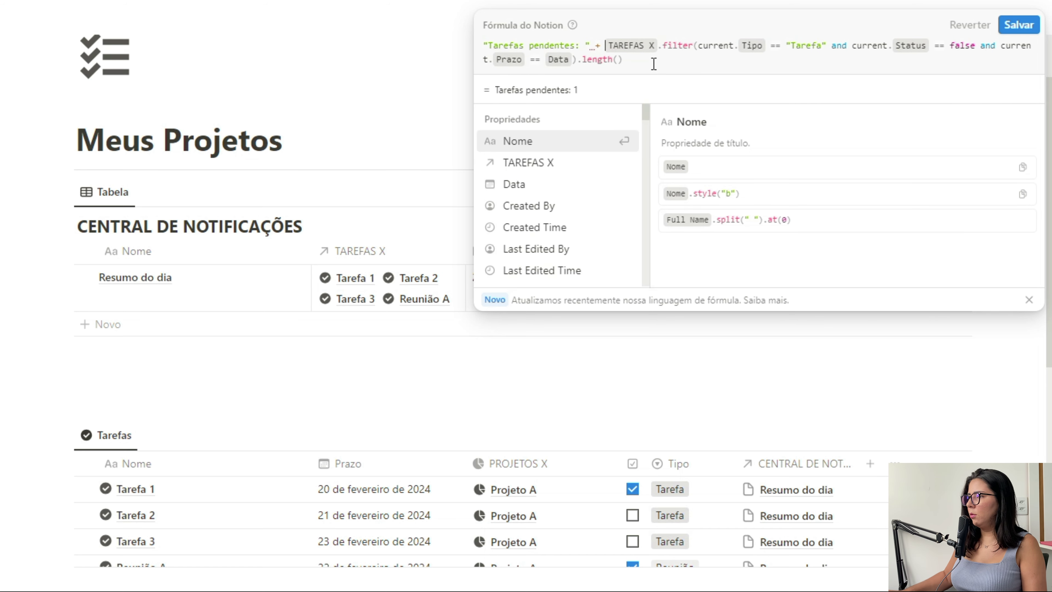
pyautogui.click(1020, 33)
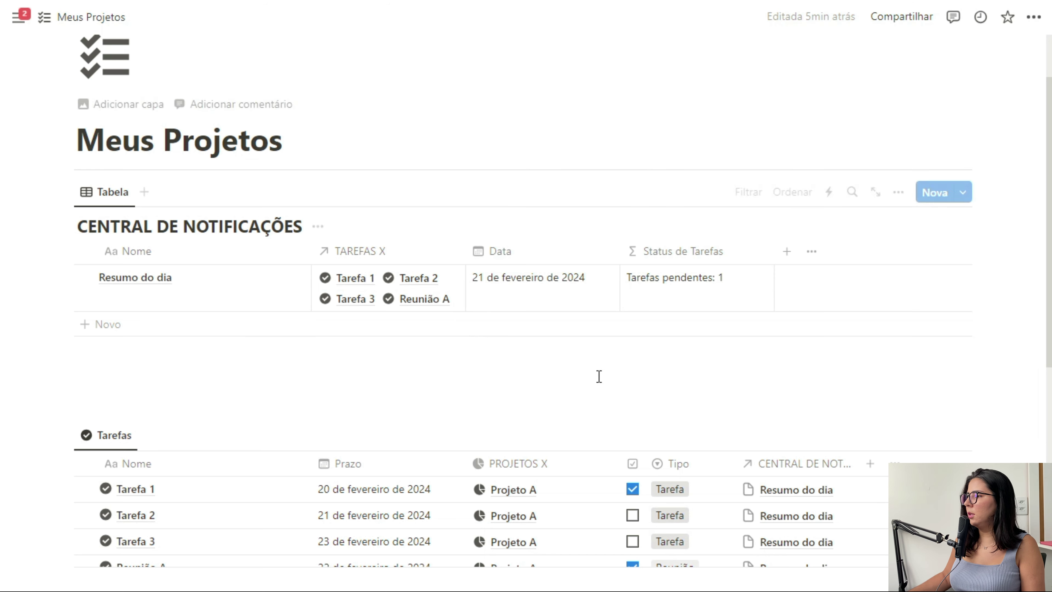
pyautogui.moveTo(774, 251); pyautogui.dragTo(739, 252)
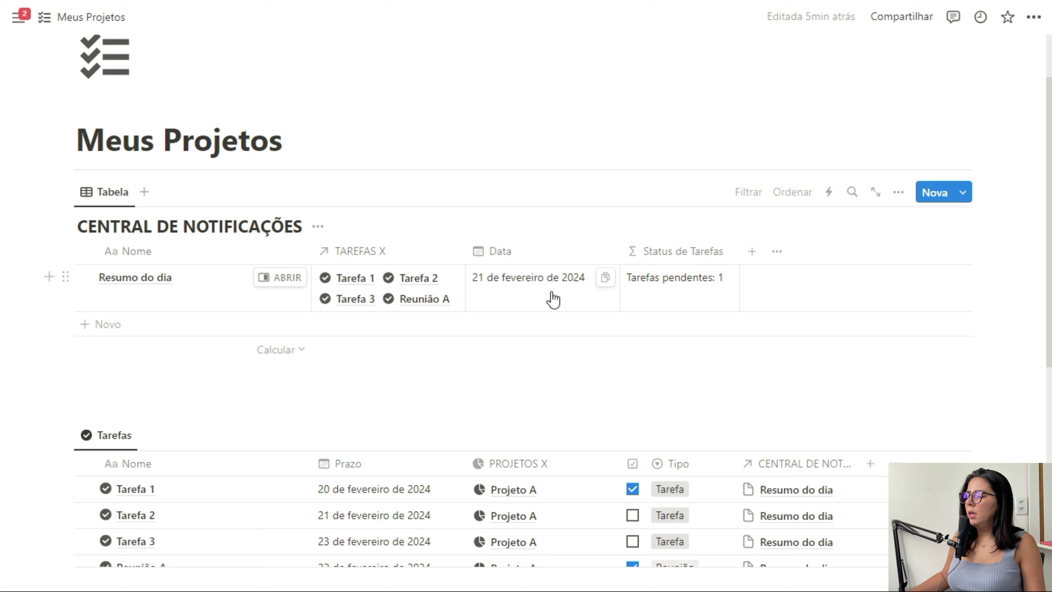
# Set the Resumo do dia date to 20 February 2024 and uncheck Tarefa 1 to test the pending count
pyautogui.click(524, 291)
pyautogui.click(520, 333)
pyautogui.press('Escape')
pyautogui.scroll(-2, 652, 293)
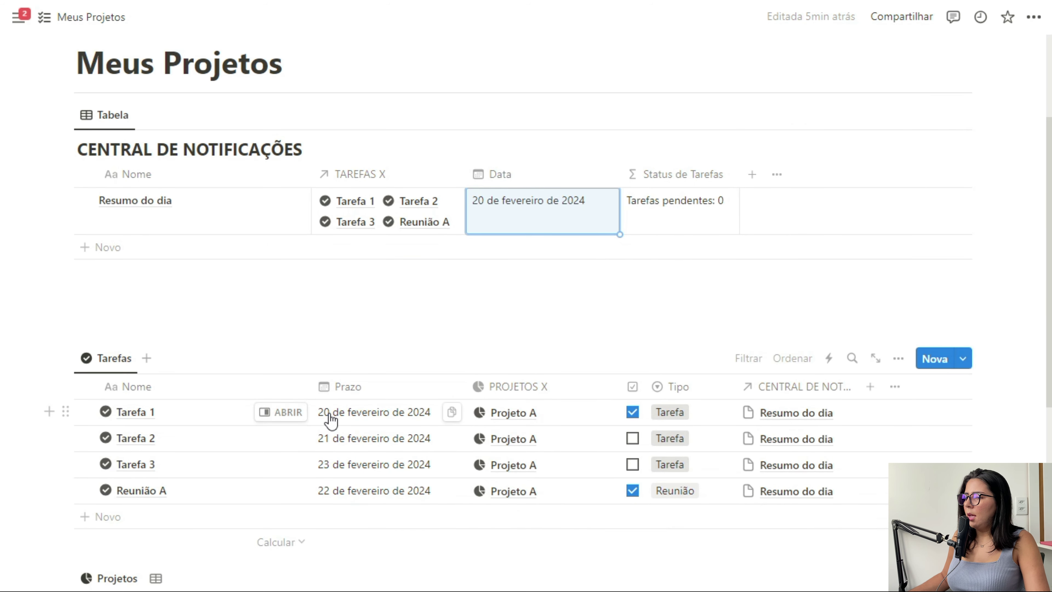
pyautogui.click(637, 416)
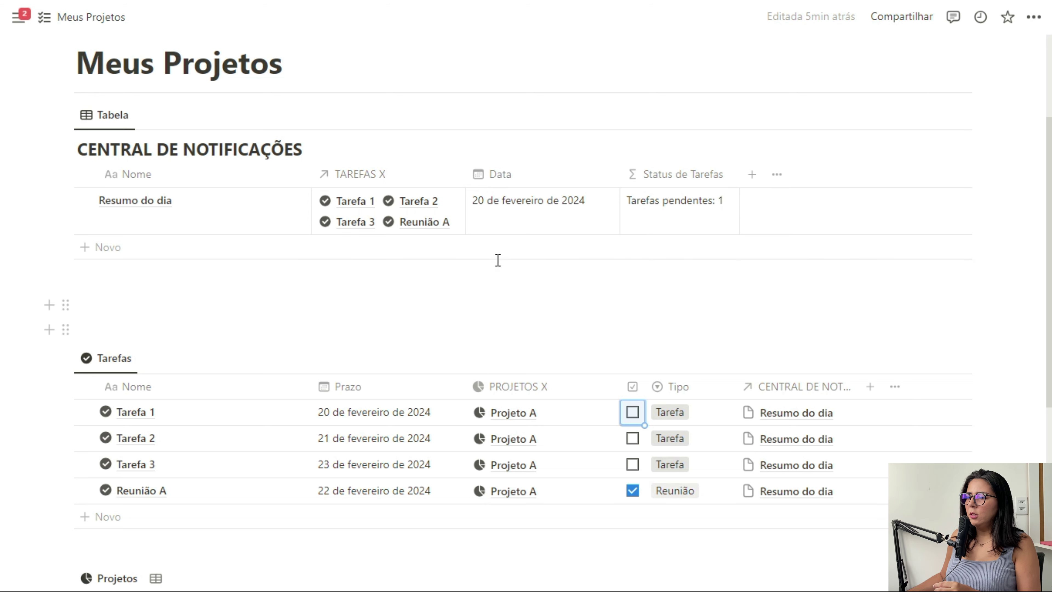
# Switch the Resumo do dia date to 21 February 2024 and back to 20 February to compare the pending counts
pyautogui.click(507, 208)
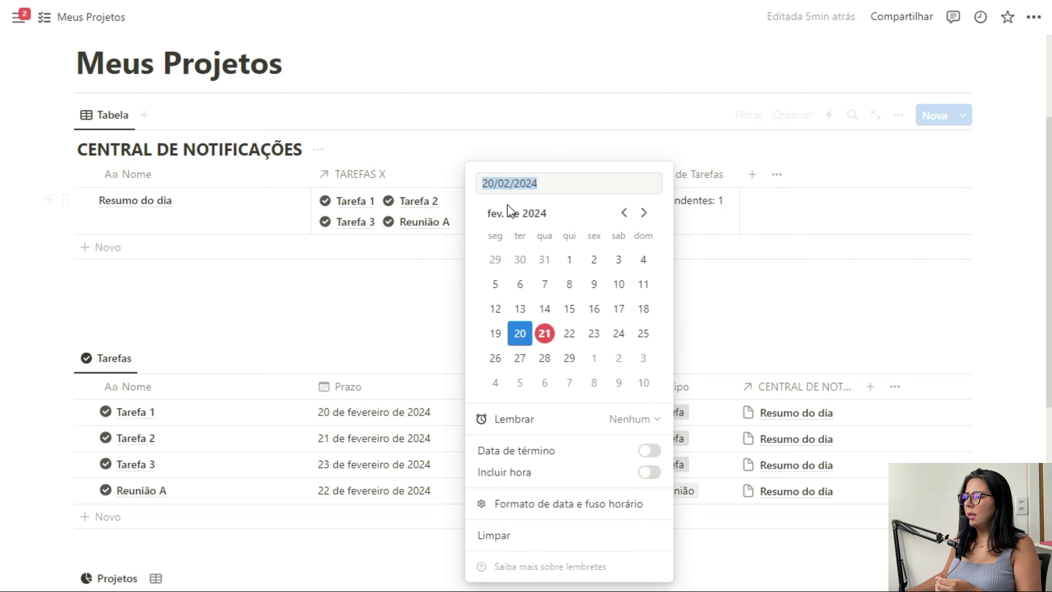
pyautogui.click(544, 333)
pyautogui.press('Escape')
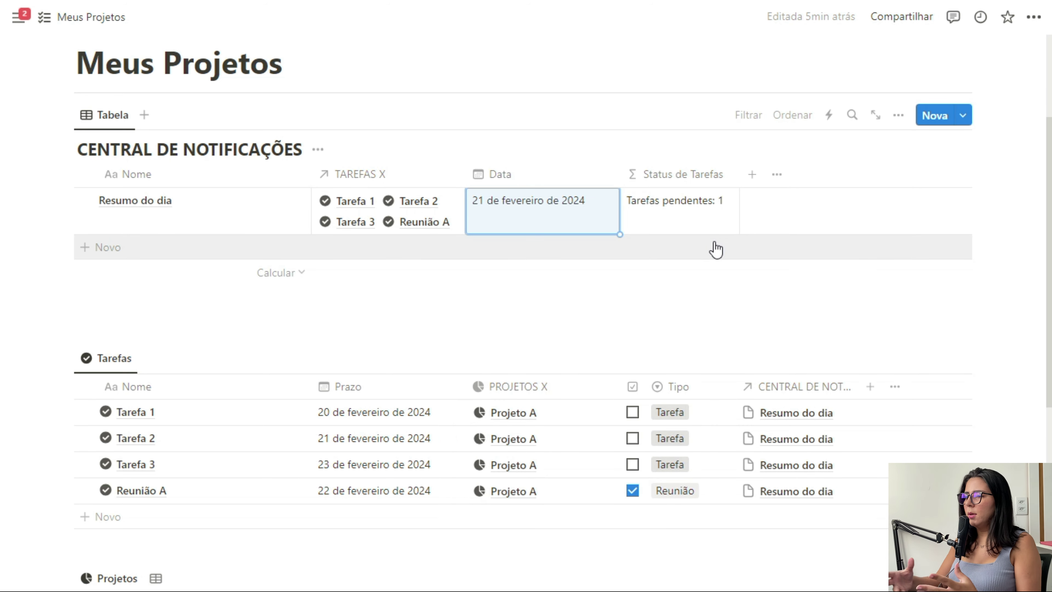
pyautogui.click(549, 216)
pyautogui.click(520, 333)
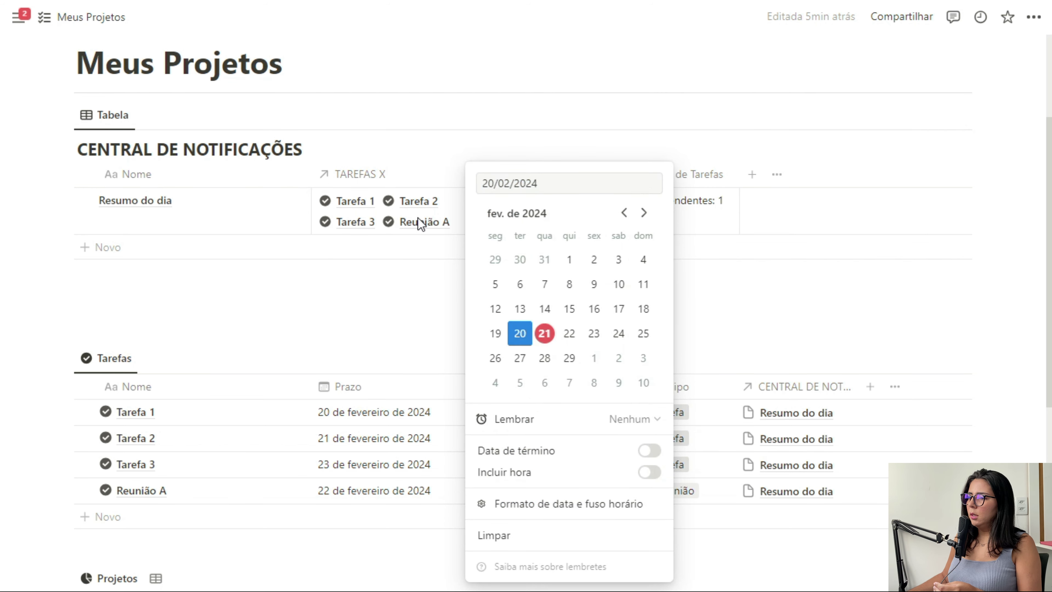
pyautogui.press('Escape')
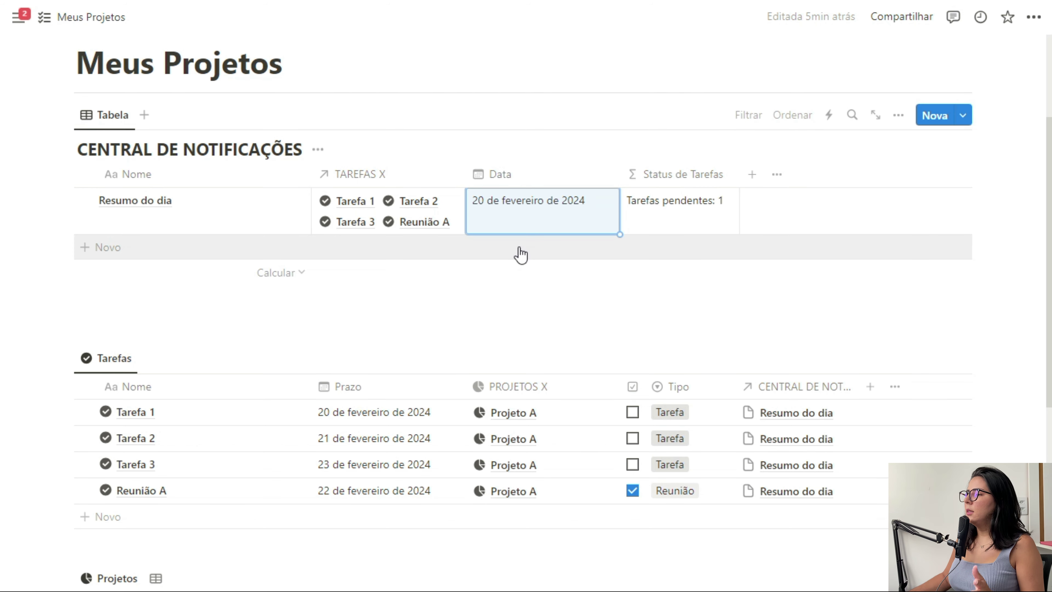
# Set the Resumo do dia date to 21 February 2024 and mark Tarefa 1 and Tarefa 2 as completed
pyautogui.click(517, 210)
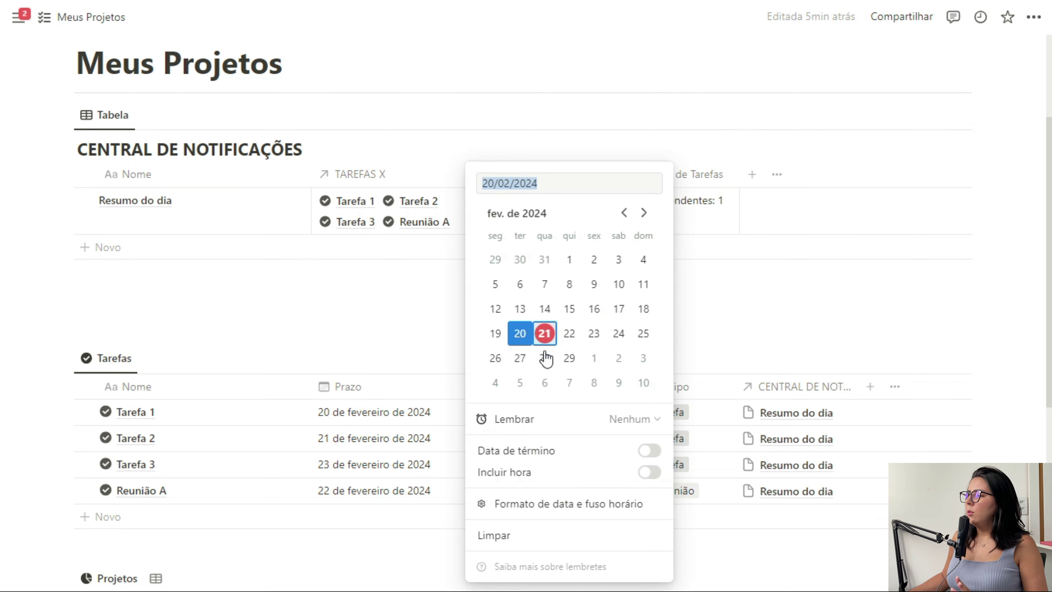
pyautogui.click(545, 334)
pyautogui.click(734, 274)
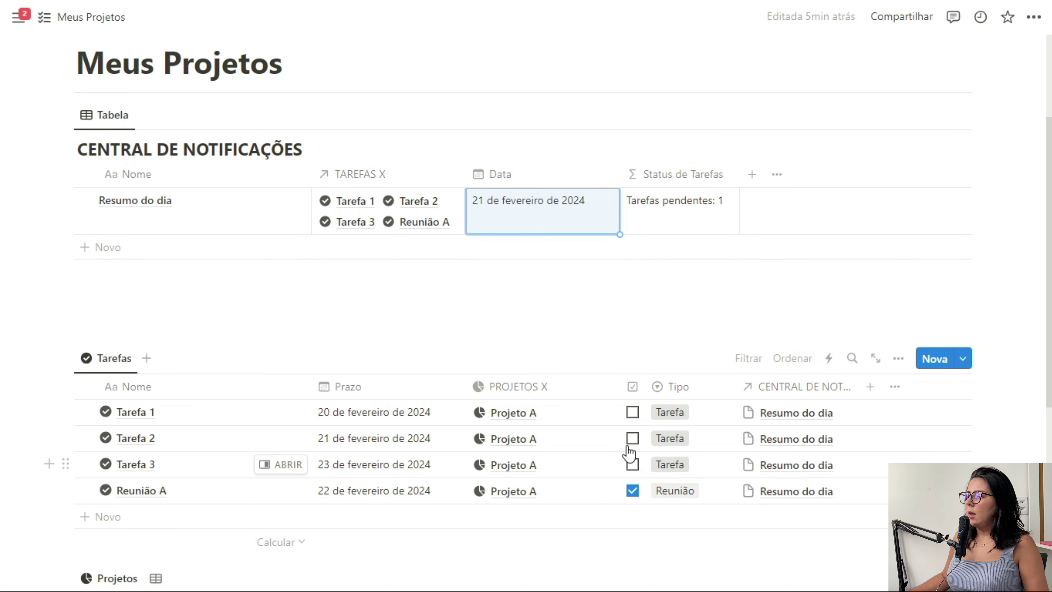
pyautogui.click(632, 412)
pyautogui.click(633, 439)
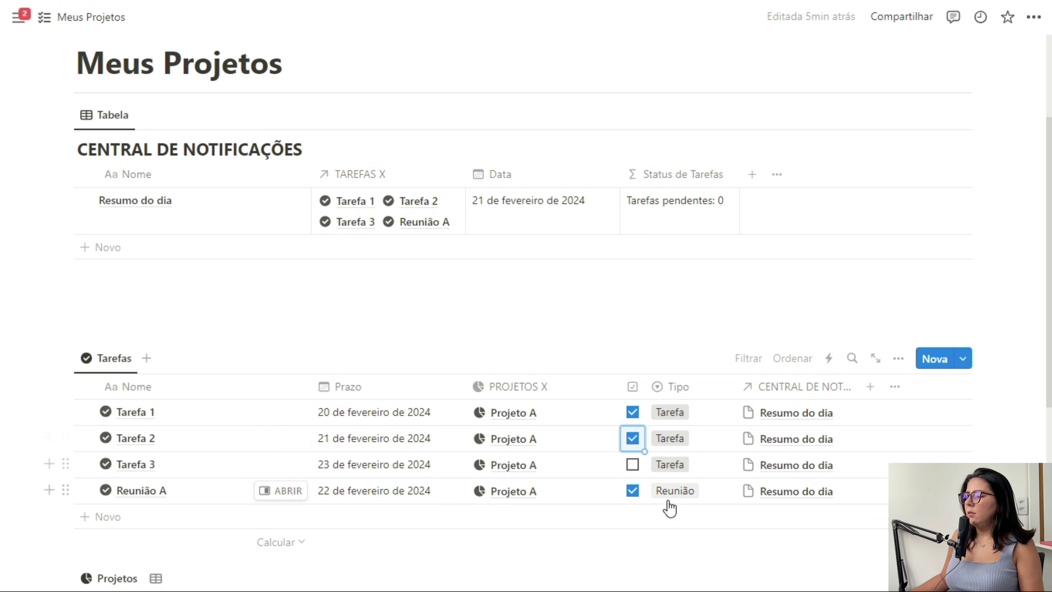
# Duplicate the Status de Tarefas property and rename the copy "Status de Reuniões"
pyautogui.click(687, 175)
pyautogui.click(687, 382)
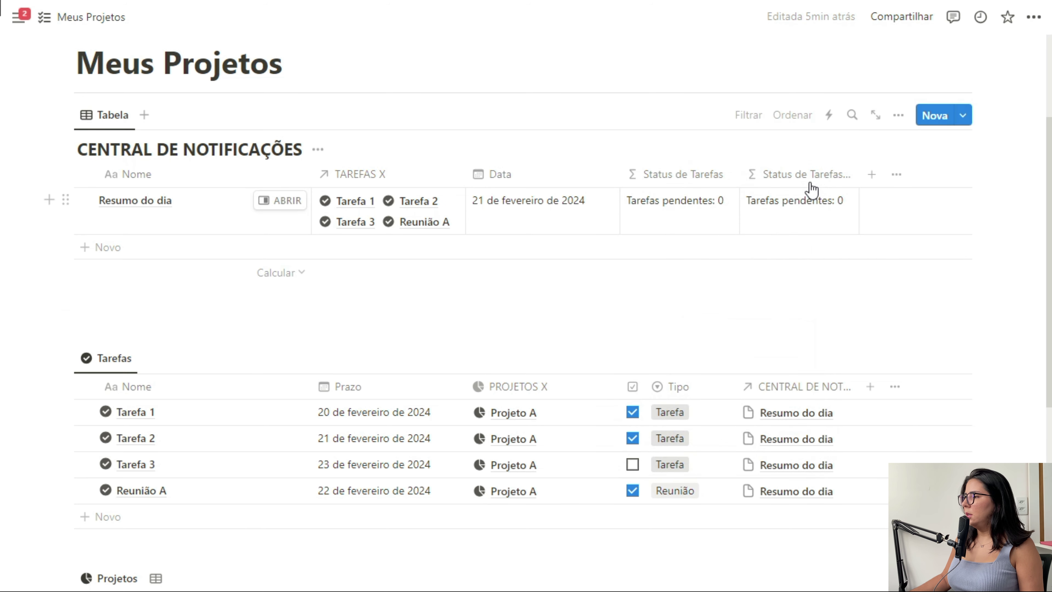
pyautogui.click(810, 176)
pyautogui.moveTo(827, 207); pyautogui.dragTo(906, 200)
pyautogui.write('Reuniões')
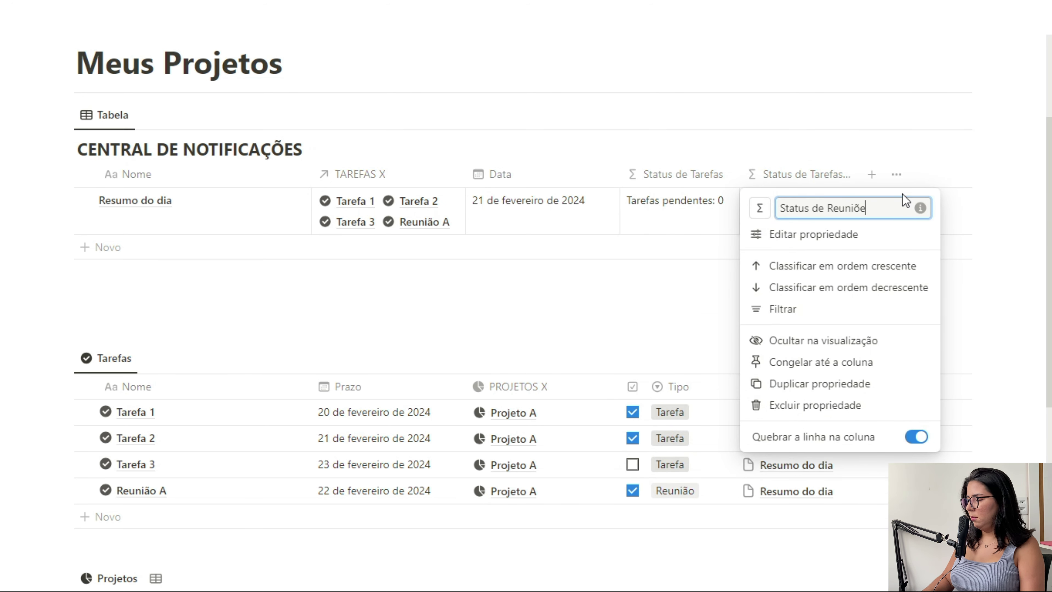
# Change the Tipo condition in the Status de Reuniões formula from "Tarefa" to "Reunião"
pyautogui.click(833, 236)
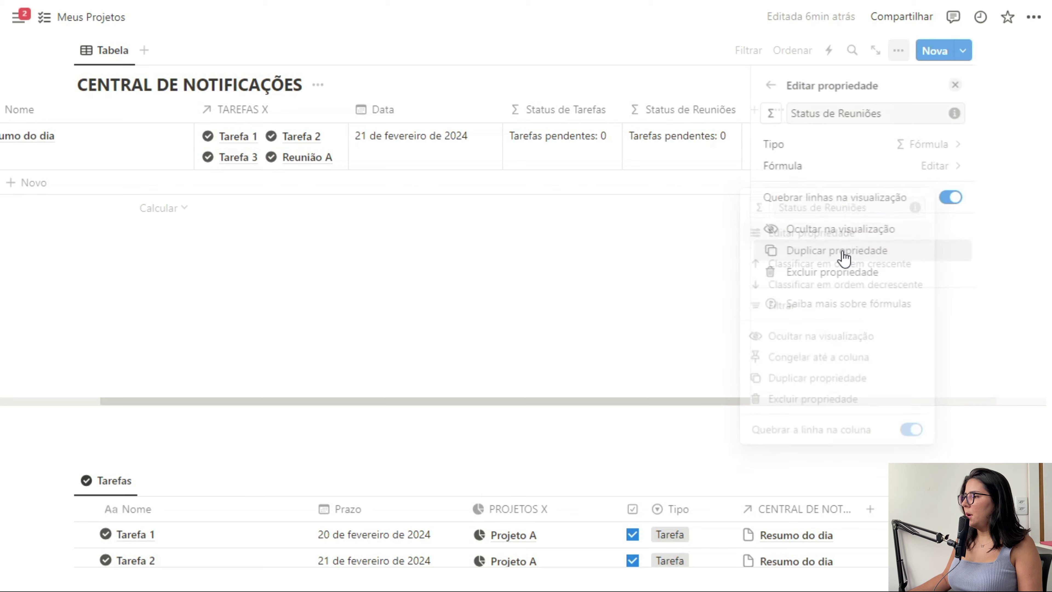
pyautogui.click(920, 168)
pyautogui.doubleClick(729, 213)
pyautogui.write('Reu')
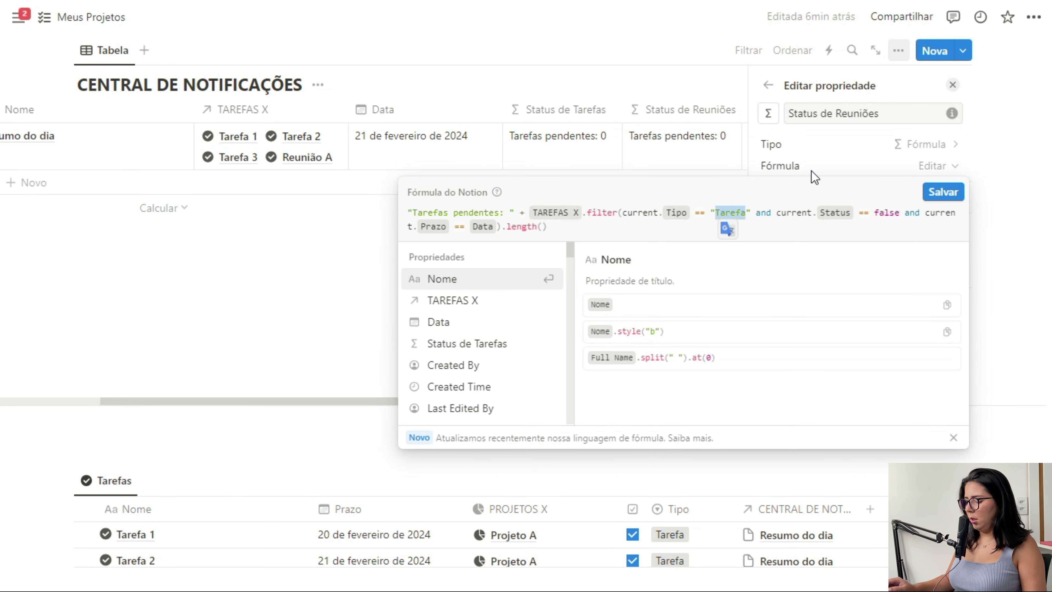
pyautogui.write('ni')
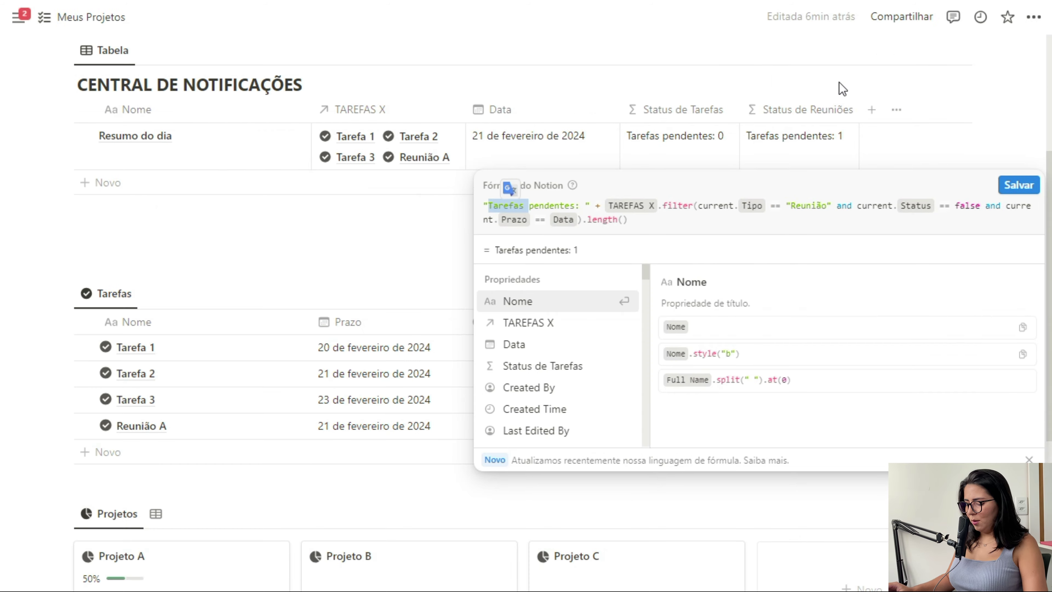
# Change the Status de Reuniões formula's label to "Reuniões pendentes: ", save it, and widen its column to fit the text
pyautogui.write('Reuniõ')
pyautogui.write('es')
pyautogui.click(841, 87)
pyautogui.moveTo(858, 111); pyautogui.dragTo(876, 111)
# Mark Reunião A as completed in the Tarefas table to test the pending meetings count
pyautogui.scroll(-5, 596, 376)
pyautogui.scroll(2, 534, 327)
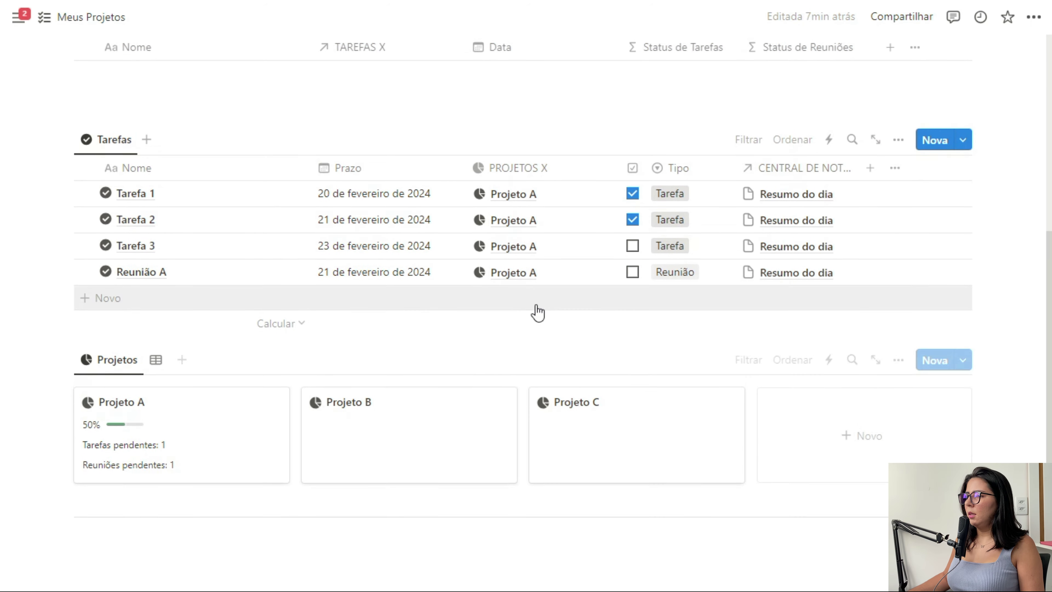
pyautogui.click(636, 274)
pyautogui.scroll(5, 876, 244)
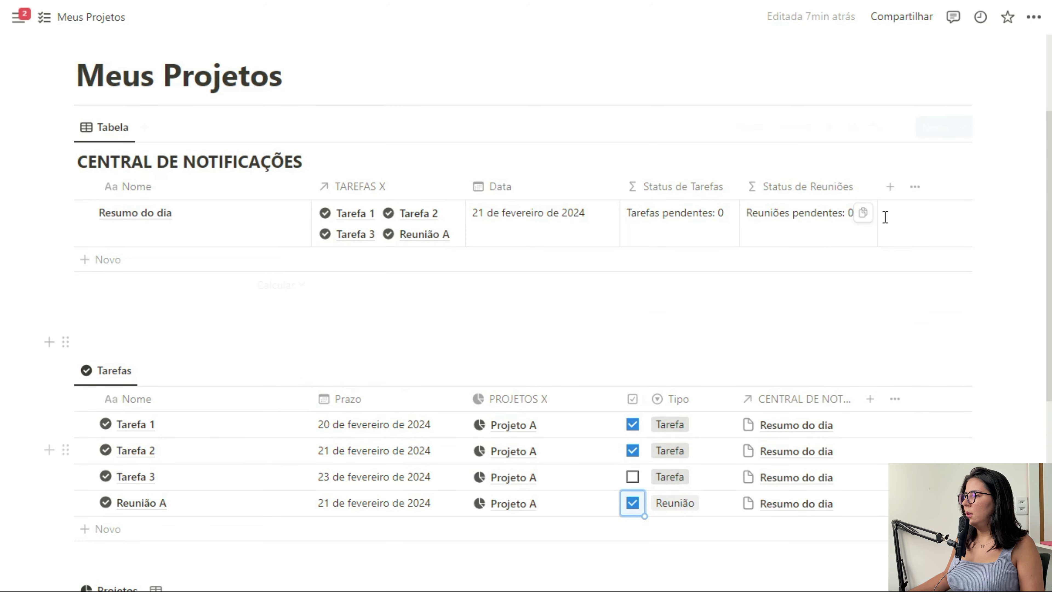
# Open the Resumo do dia page and give it a yellow sparkles icon
pyautogui.scroll(2, 850, 387)
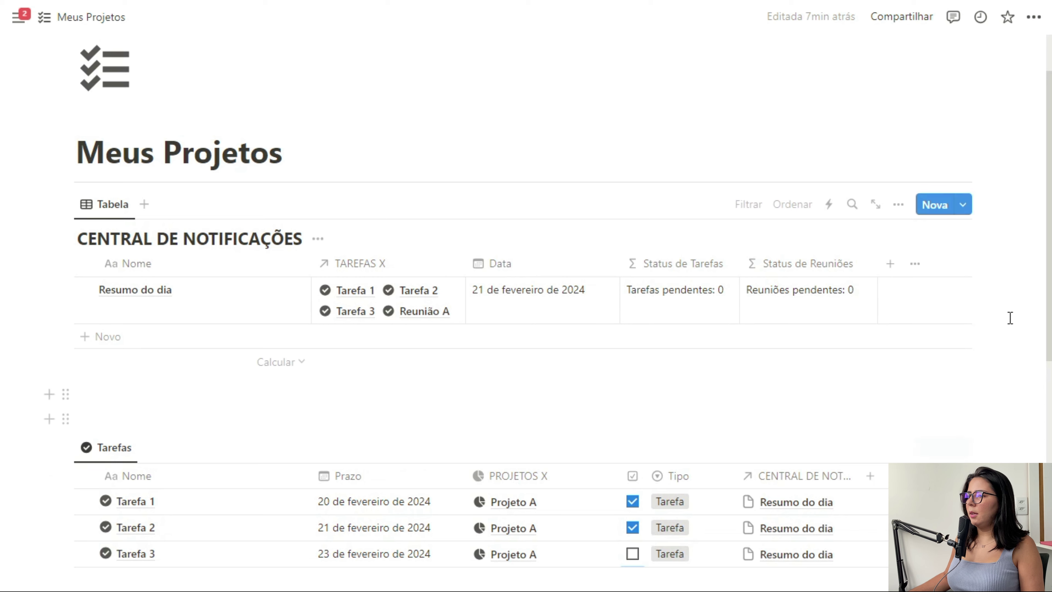
pyautogui.click(152, 297)
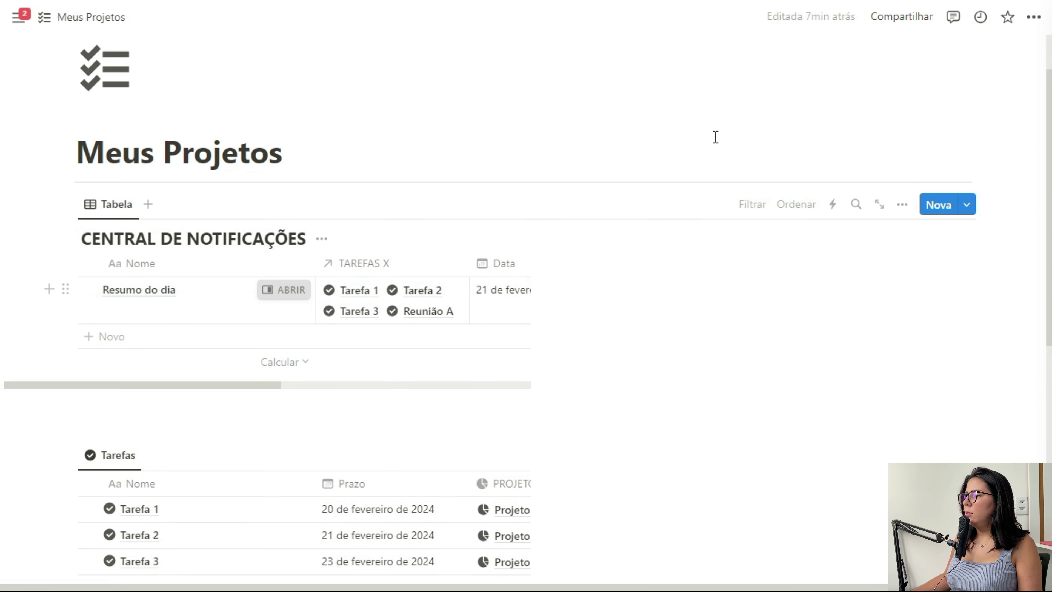
# Rename the notification database's table view "Central de Notificações"
pyautogui.click(114, 204)
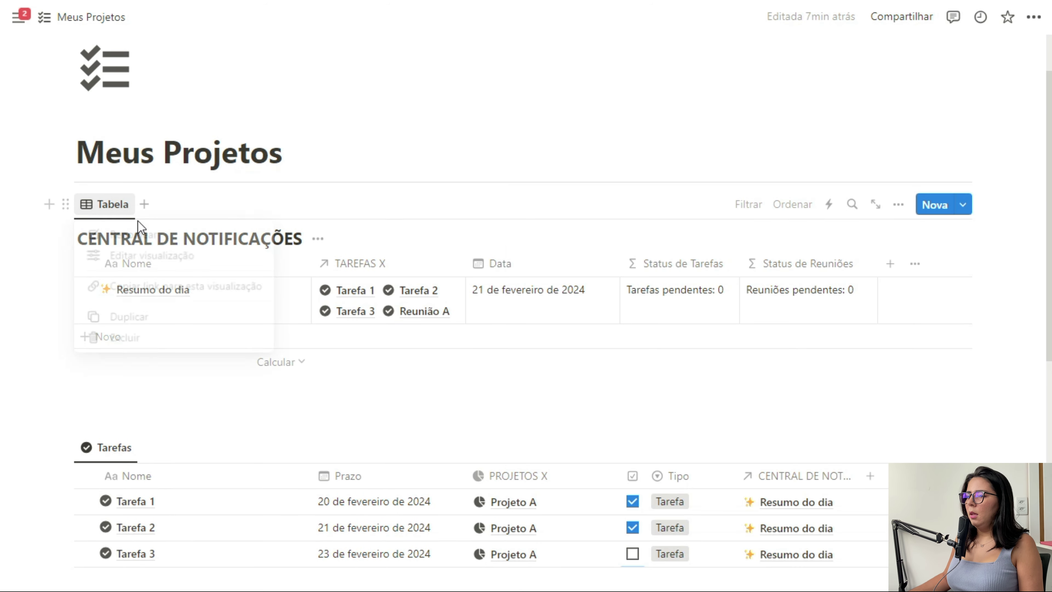
pyautogui.click(166, 256)
pyautogui.click(818, 268)
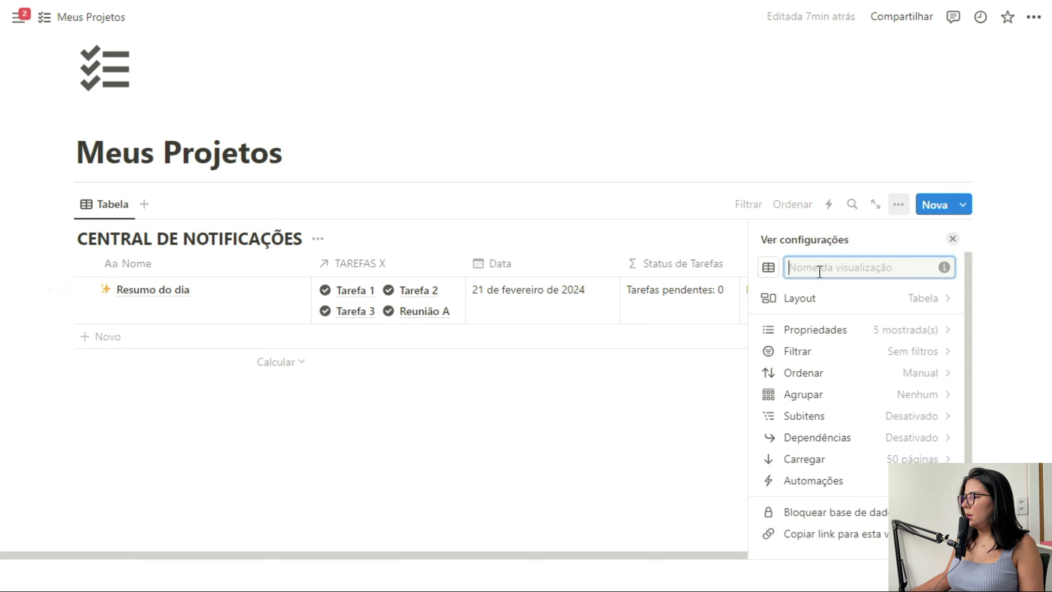
pyautogui.write('Central')
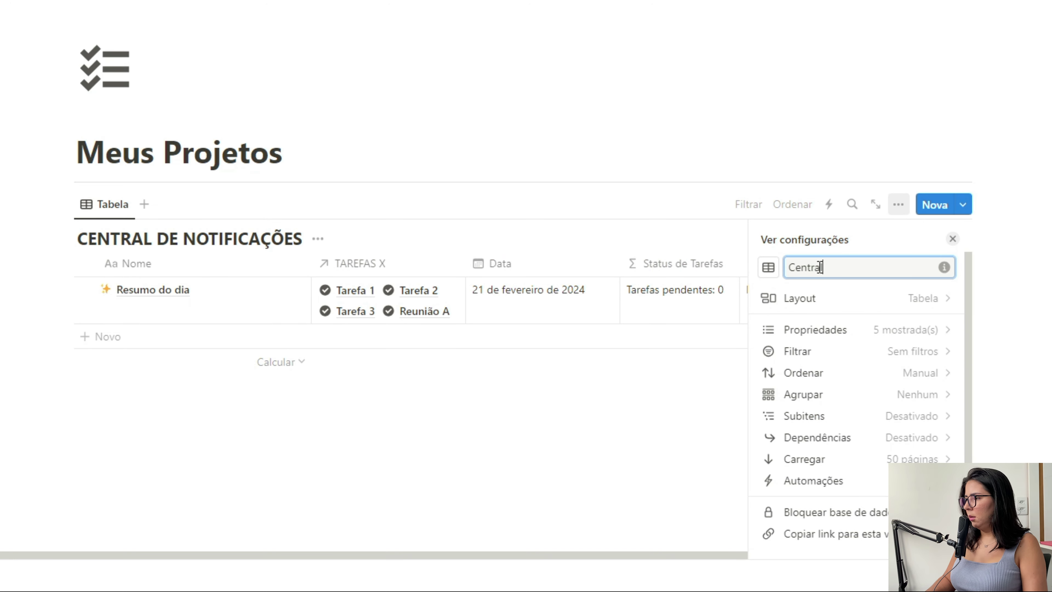
pyautogui.write(' de Notificações')
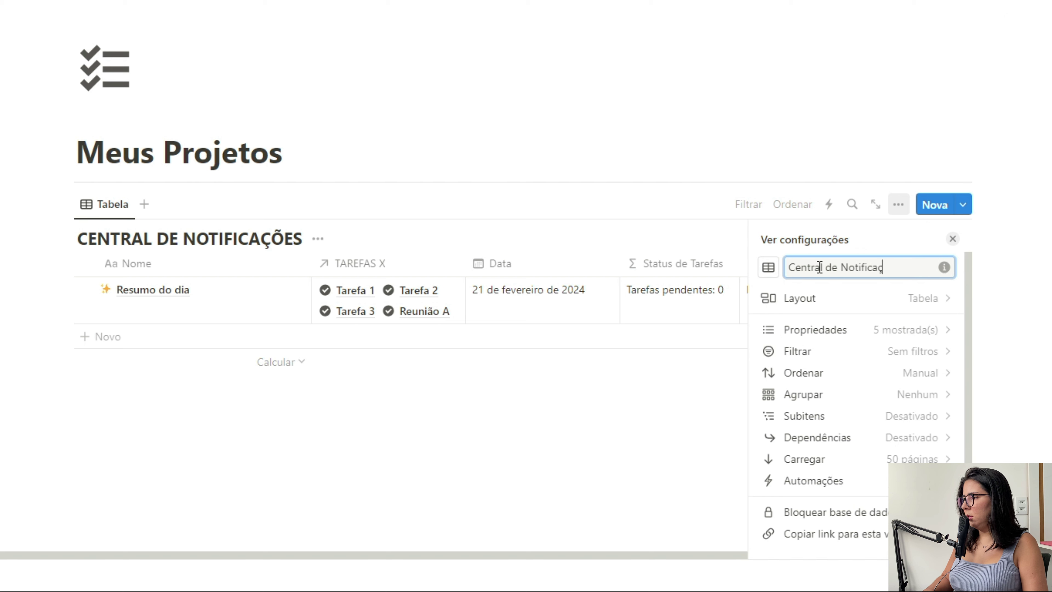
# Switch the Central de Notificações view to the Galeria layout, hide the database title, and set the card preview to Nenhum
pyautogui.click(840, 298)
pyautogui.click(931, 342)
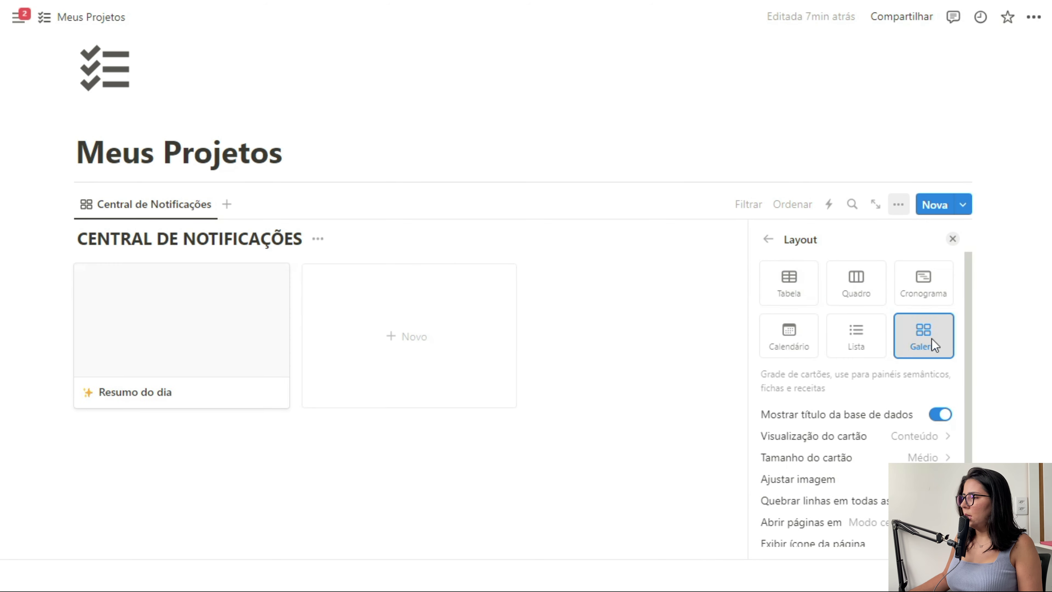
pyautogui.click(939, 416)
pyautogui.click(928, 436)
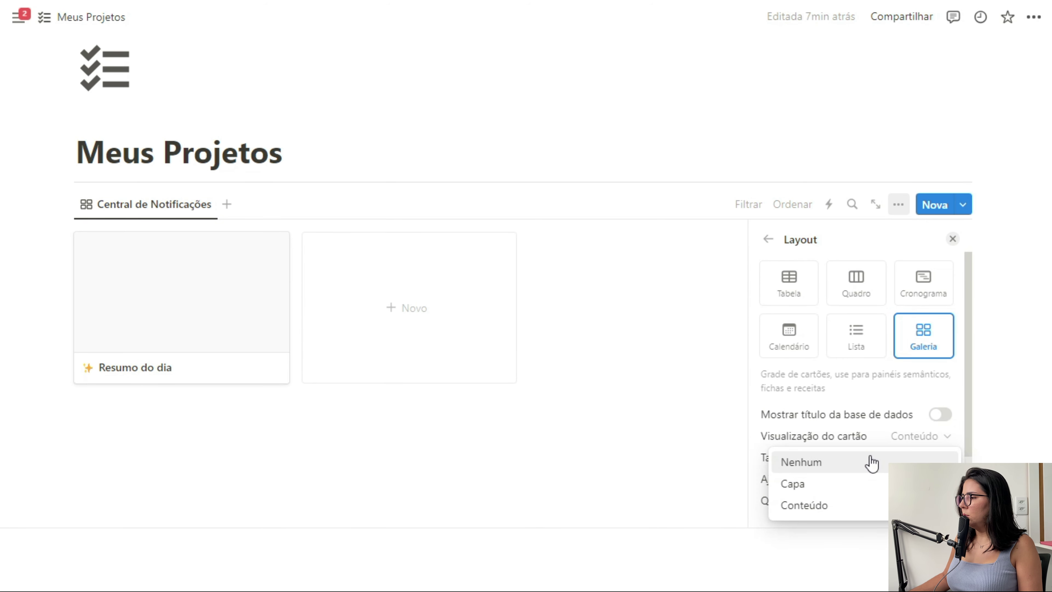
pyautogui.click(869, 463)
pyautogui.press('Escape')
# Show the Data, Status de Tarefas and Status de Reuniões properties on the gallery cards and close the view settings
pyautogui.click(911, 333)
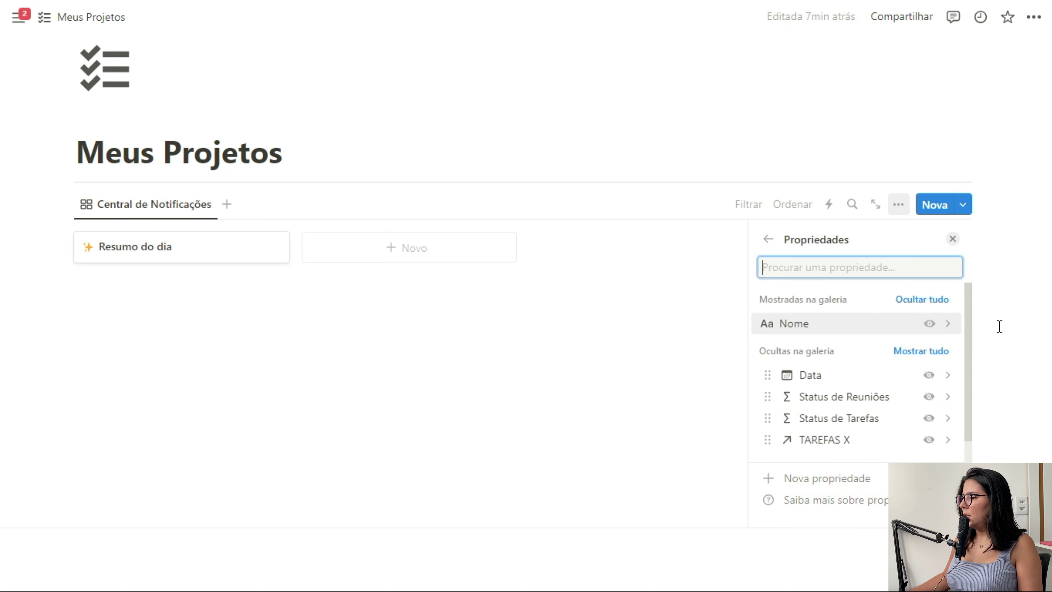
pyautogui.click(927, 376)
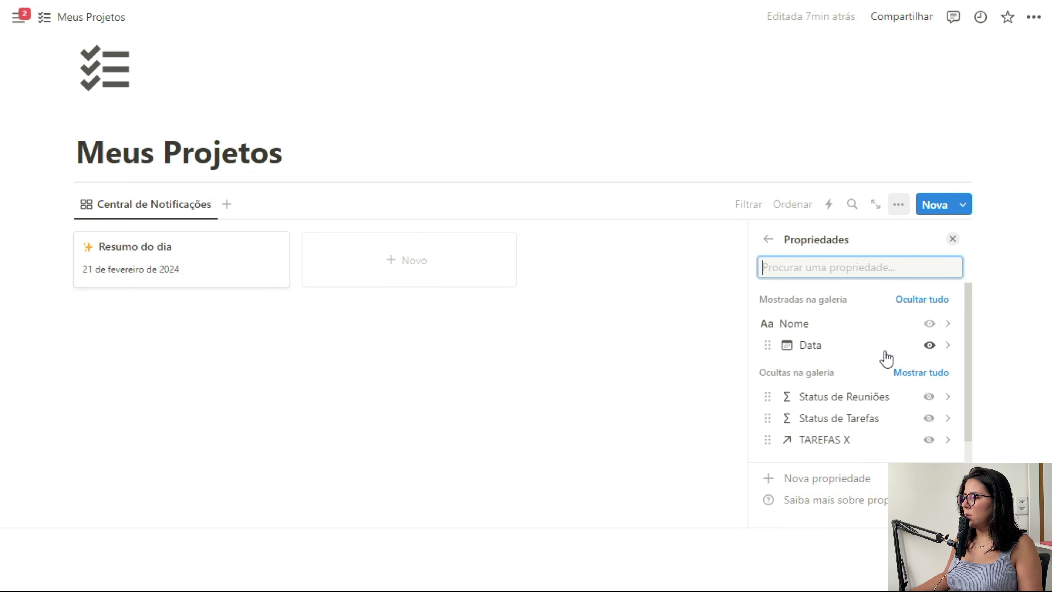
pyautogui.click(929, 419)
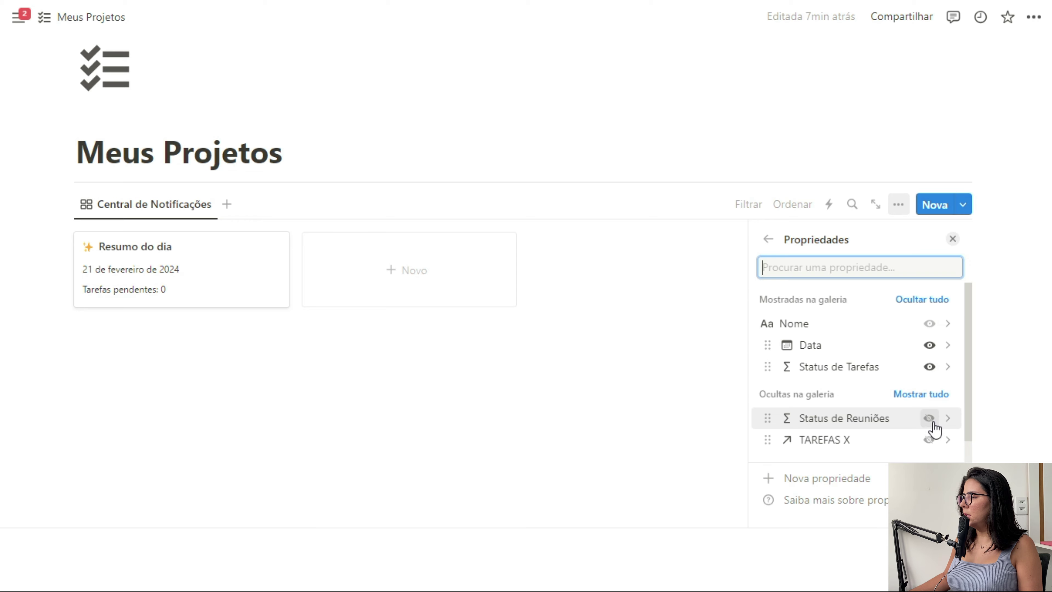
pyautogui.click(930, 418)
pyautogui.click(953, 240)
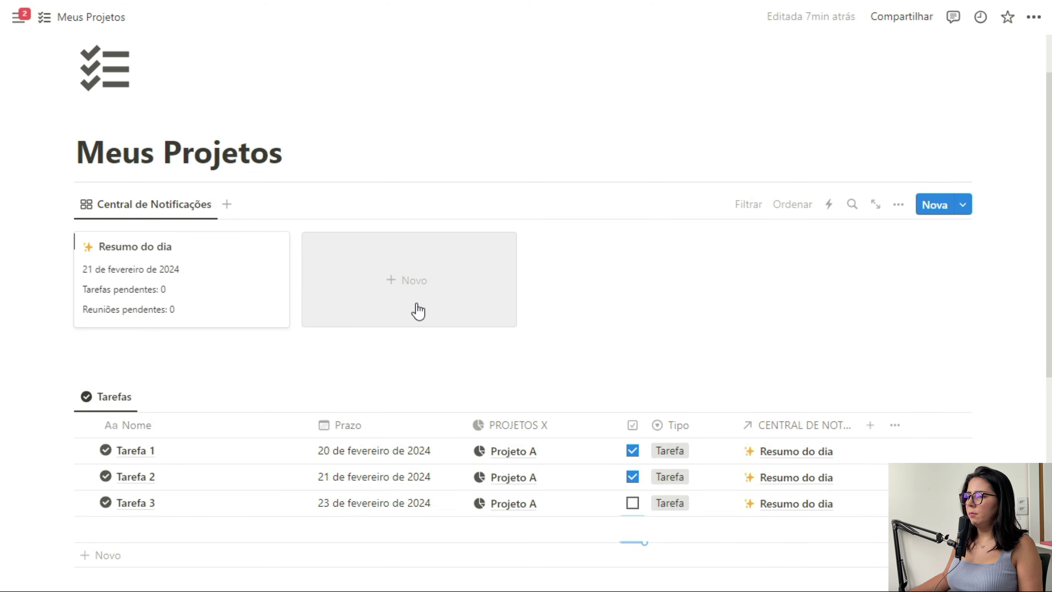
# Arrange the Central de Notificações gallery and the Tarefas table side by side in two columns below the divider
pyautogui.click(50, 183)
pyautogui.click(165, 203)
pyautogui.write('/2c')
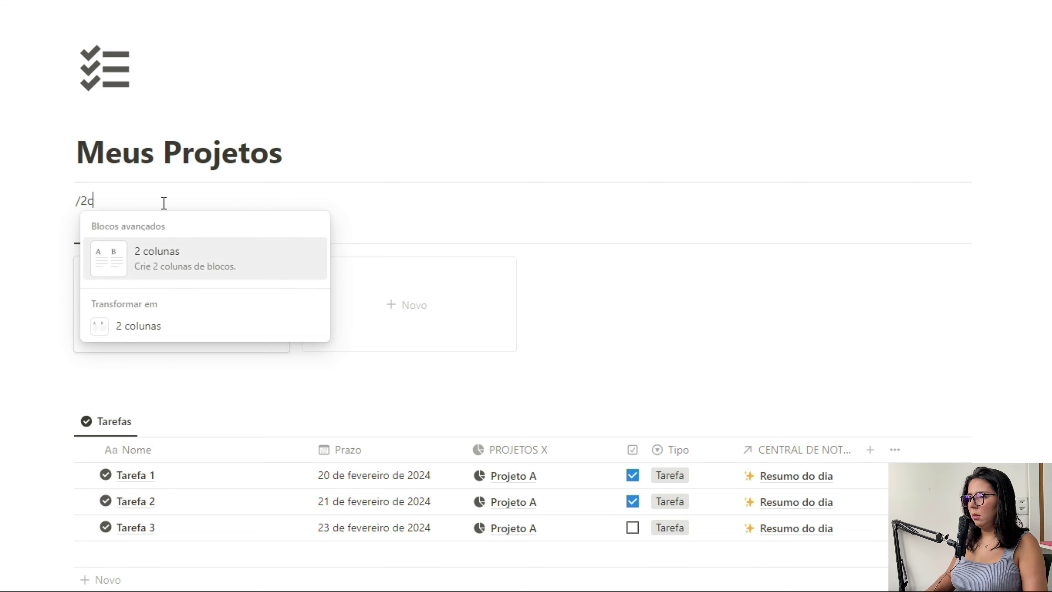
pyautogui.press('BackSpace')
pyautogui.press('BackSpace')
pyautogui.press('BackSpace')
pyautogui.moveTo(66, 249); pyautogui.dragTo(111, 244)
pyautogui.moveTo(71, 439); pyautogui.dragTo(308, 216)
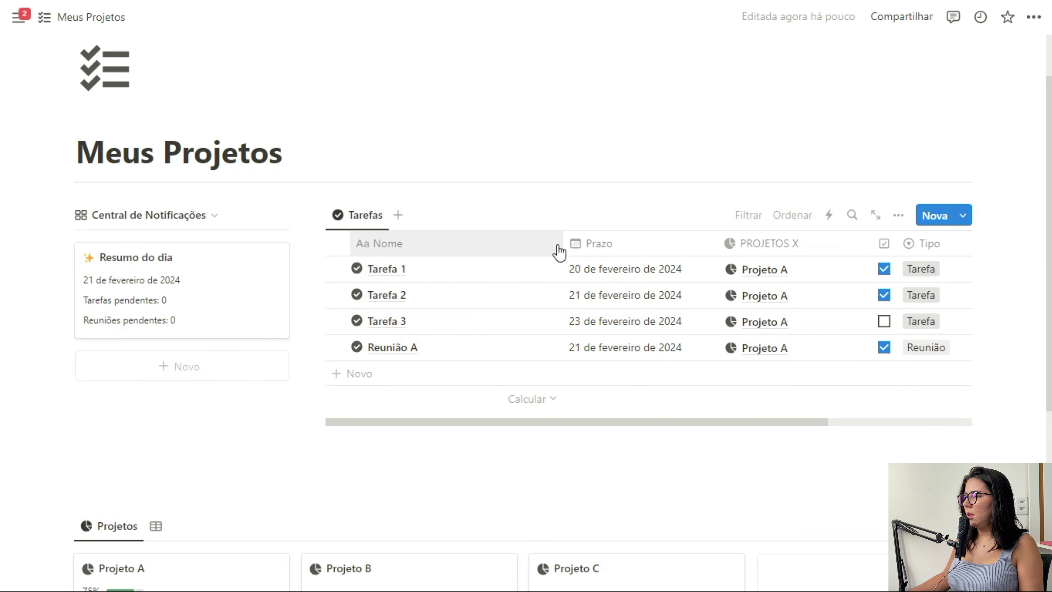
# Narrow the Nome and PROJETOS X columns of the Tarefas table
pyautogui.moveTo(563, 244); pyautogui.dragTo(493, 244)
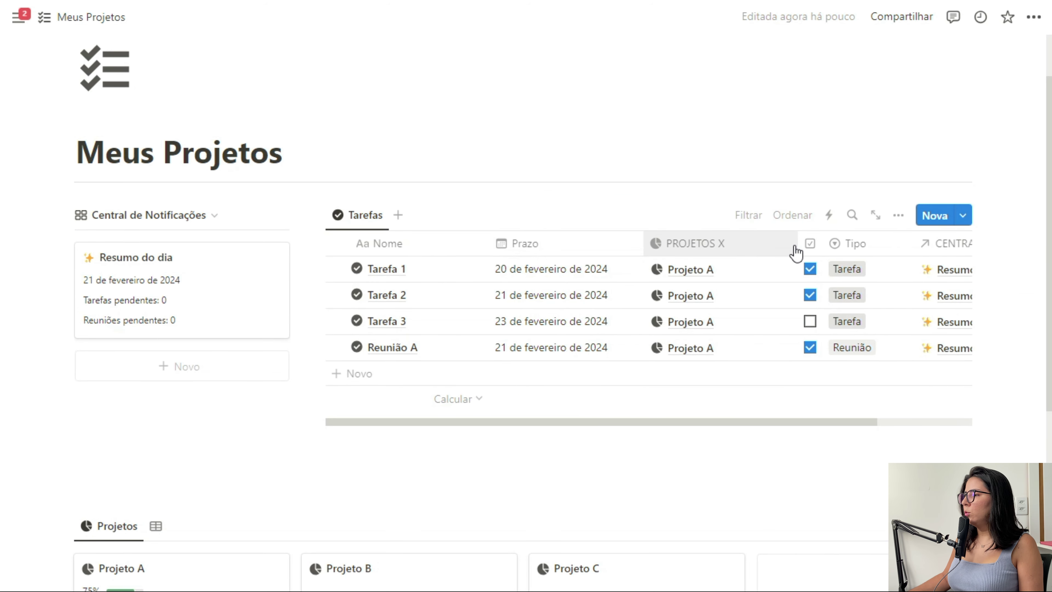
pyautogui.moveTo(776, 252); pyautogui.dragTo(742, 241)
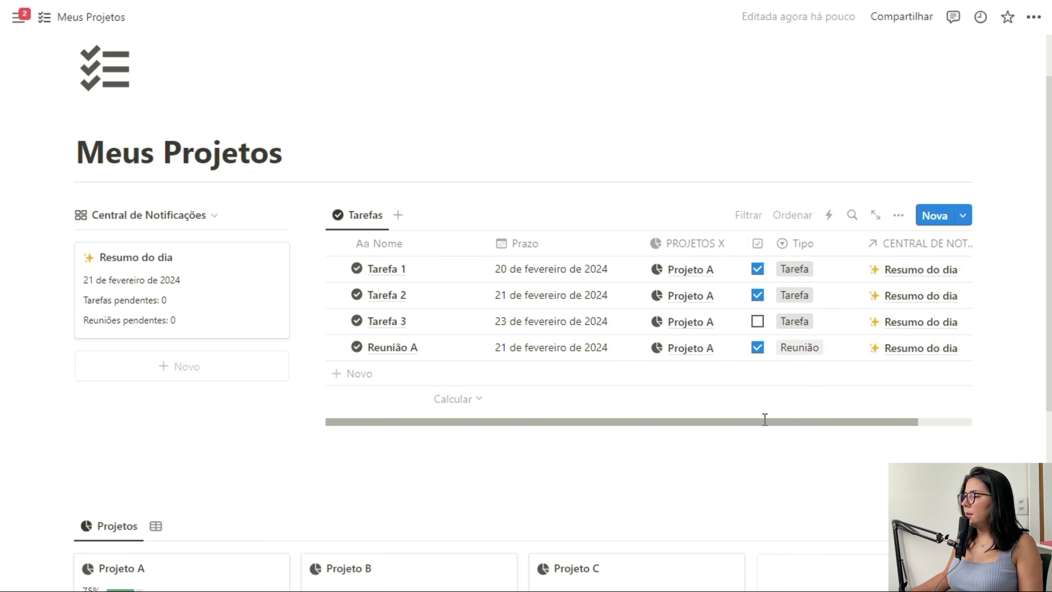
pyautogui.moveTo(764, 418); pyautogui.dragTo(806, 421)
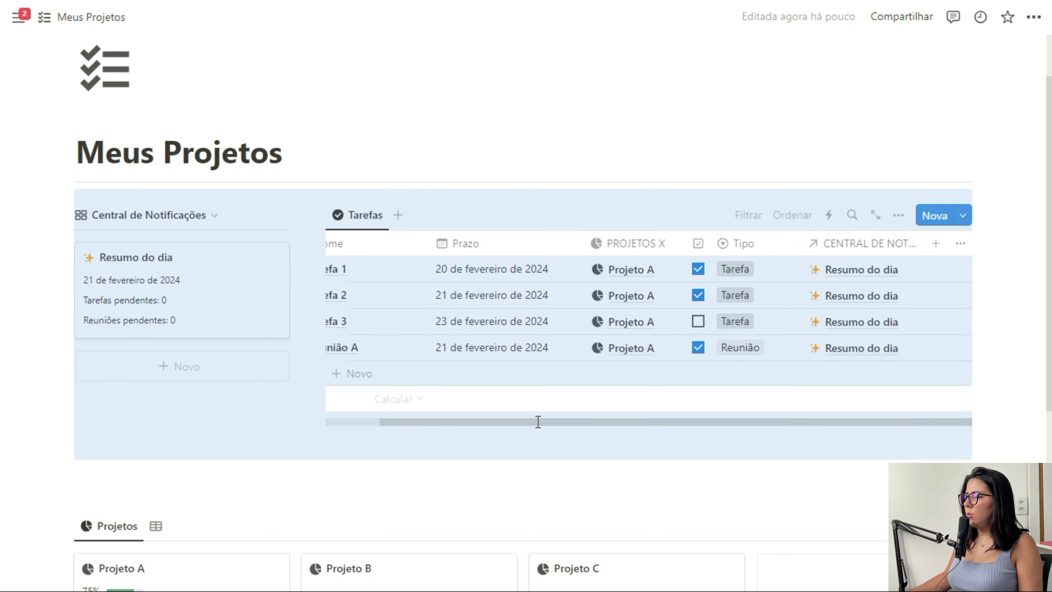
pyautogui.moveTo(537, 422); pyautogui.dragTo(464, 423)
pyautogui.click(414, 378)
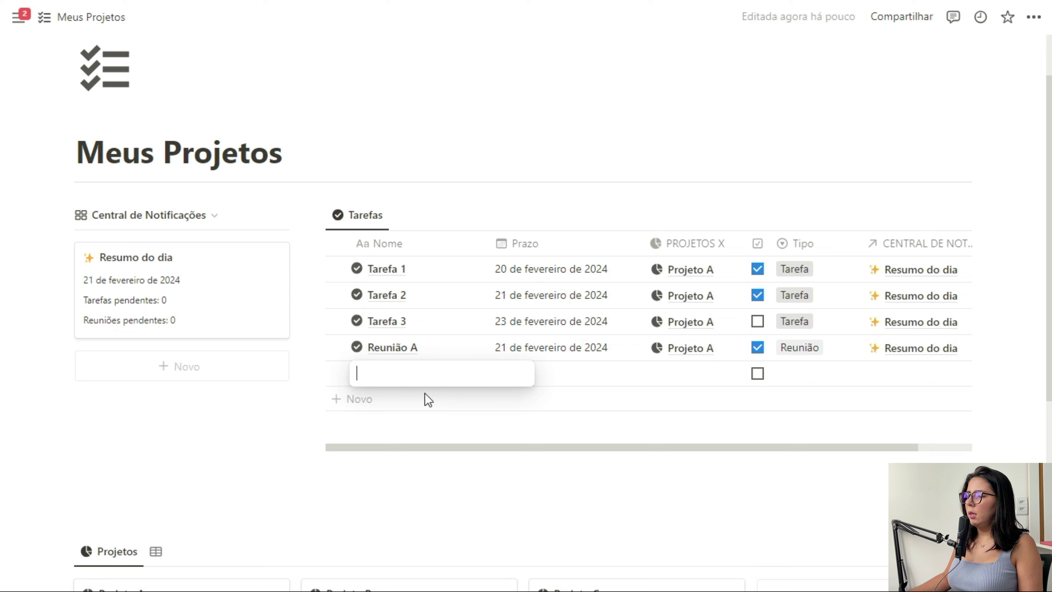
pyautogui.press('Escape')
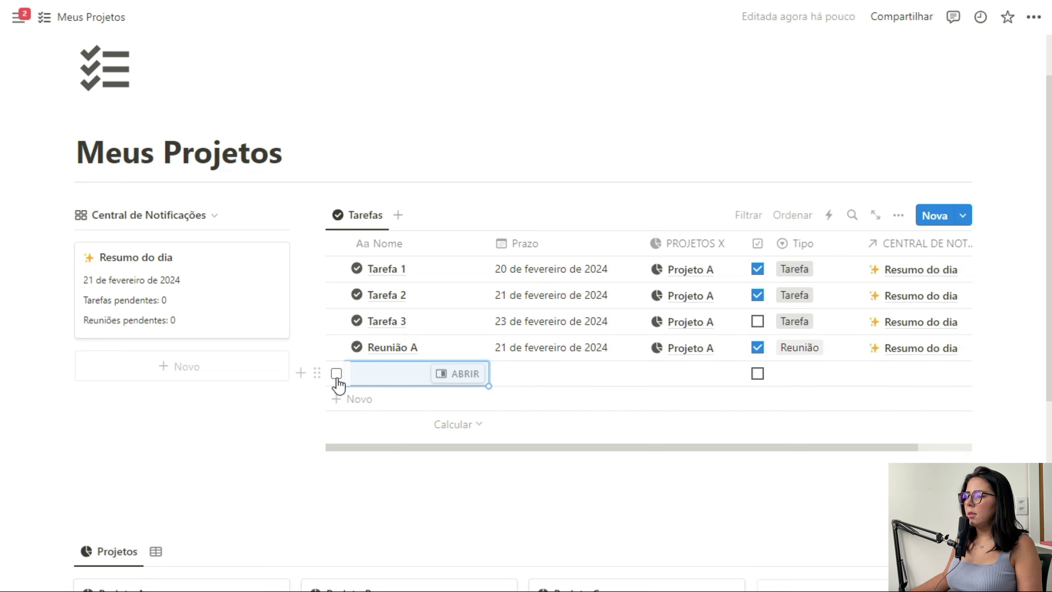
pyautogui.click(337, 373)
pyautogui.click(841, 214)
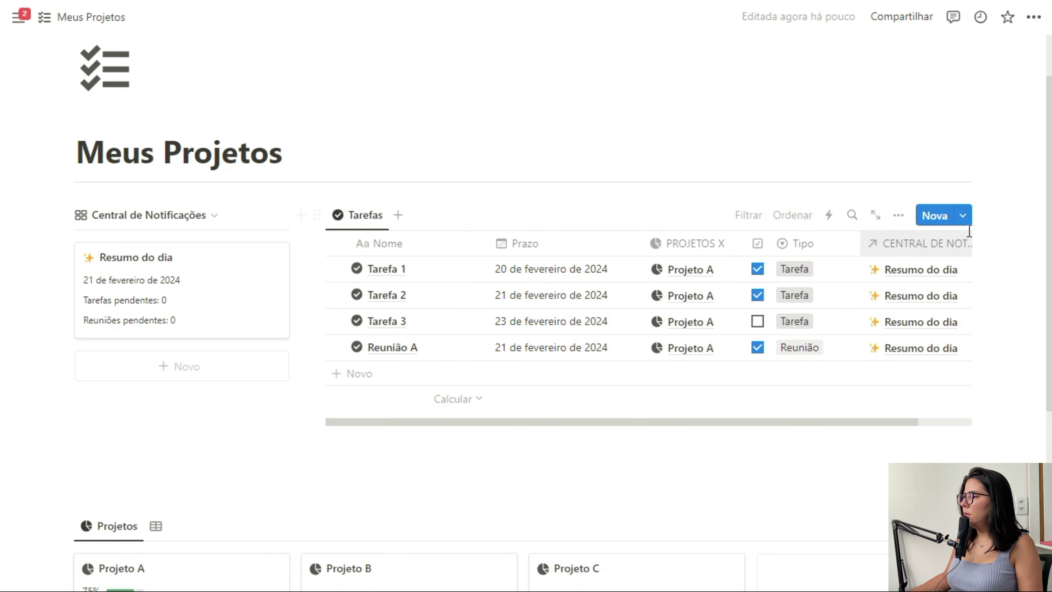
# Create a new template for the TAREFAS X database and give it the dark grey circled check mark icon
pyautogui.click(963, 217)
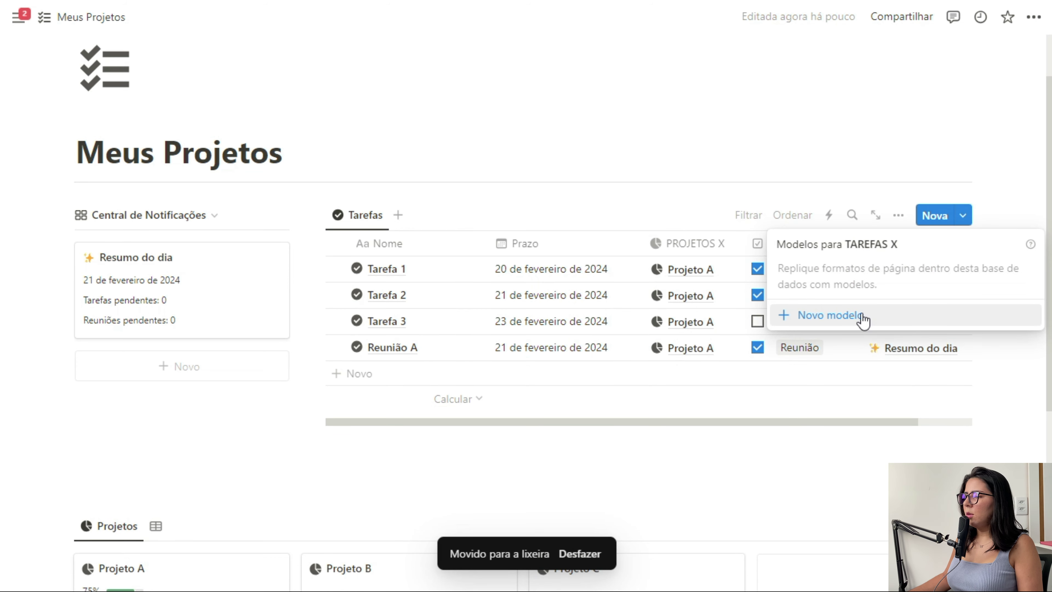
pyautogui.click(817, 313)
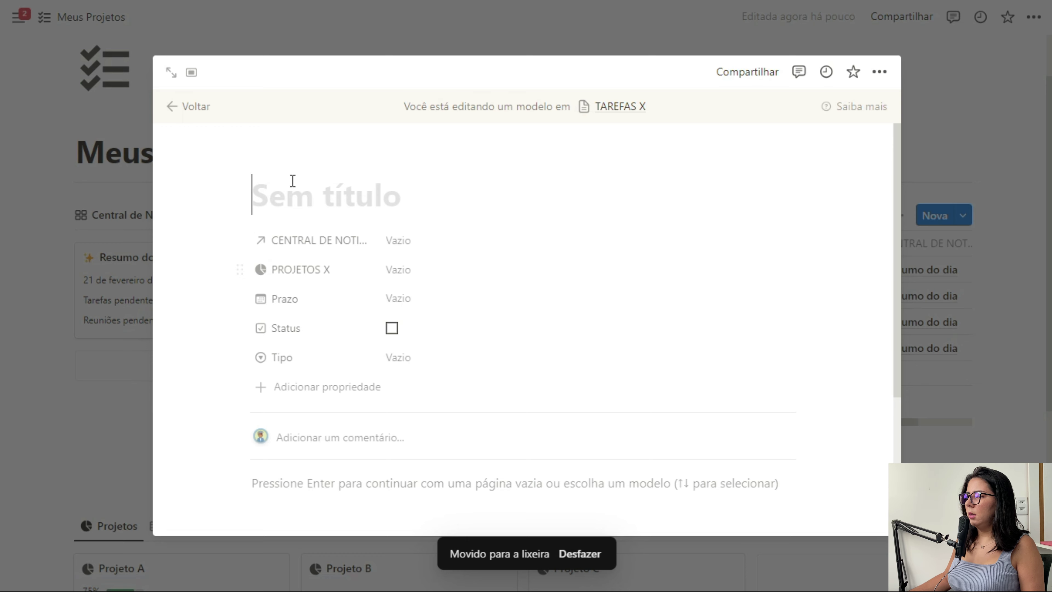
pyautogui.click(275, 159)
pyautogui.click(194, 278)
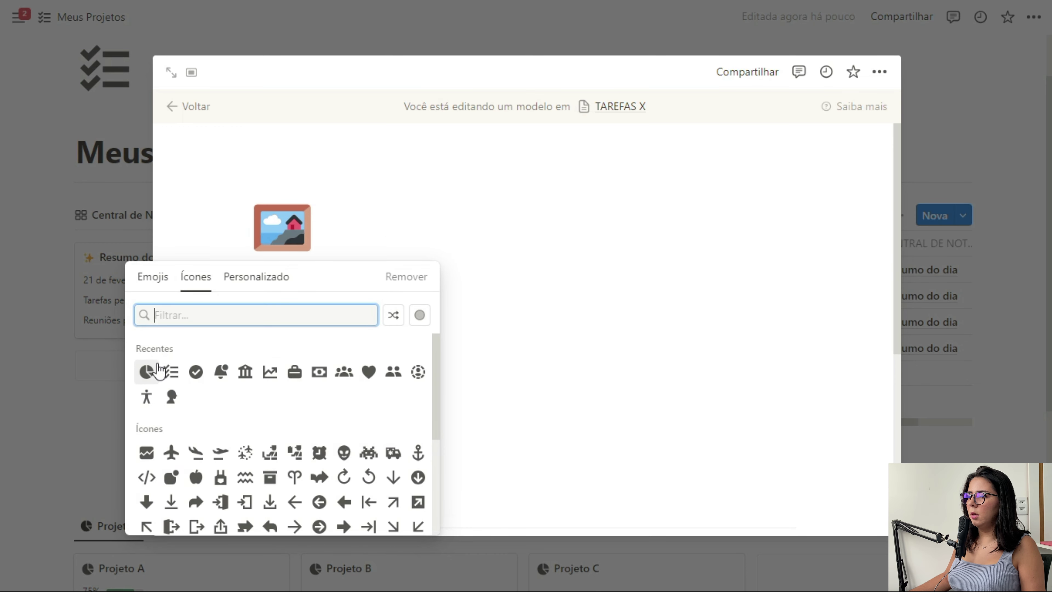
pyautogui.moveTo(196, 371)
pyautogui.click(147, 398)
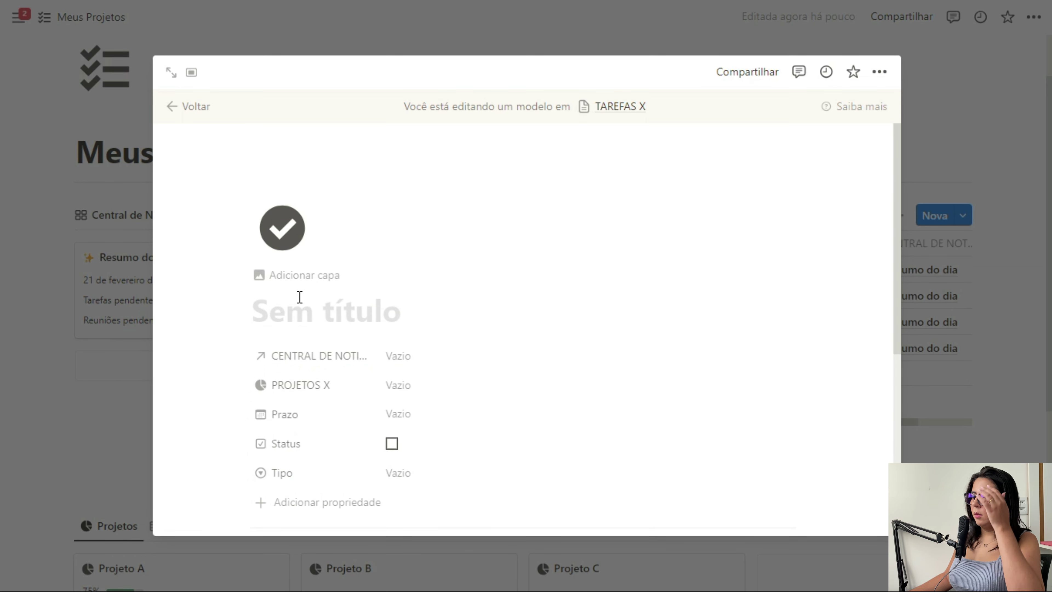
# Set the template's Tipo to Tarefa, link its CENTRAL DE NOTIFICAÇÕES relation to Resumo do dia, and close it
pyautogui.click(404, 475)
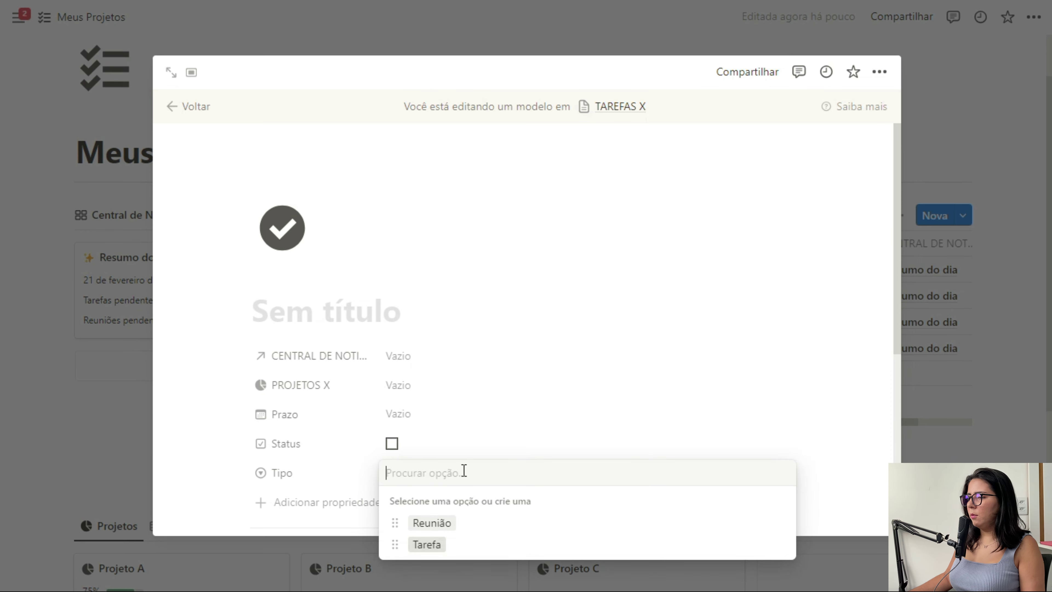
pyautogui.click(444, 542)
pyautogui.click(403, 357)
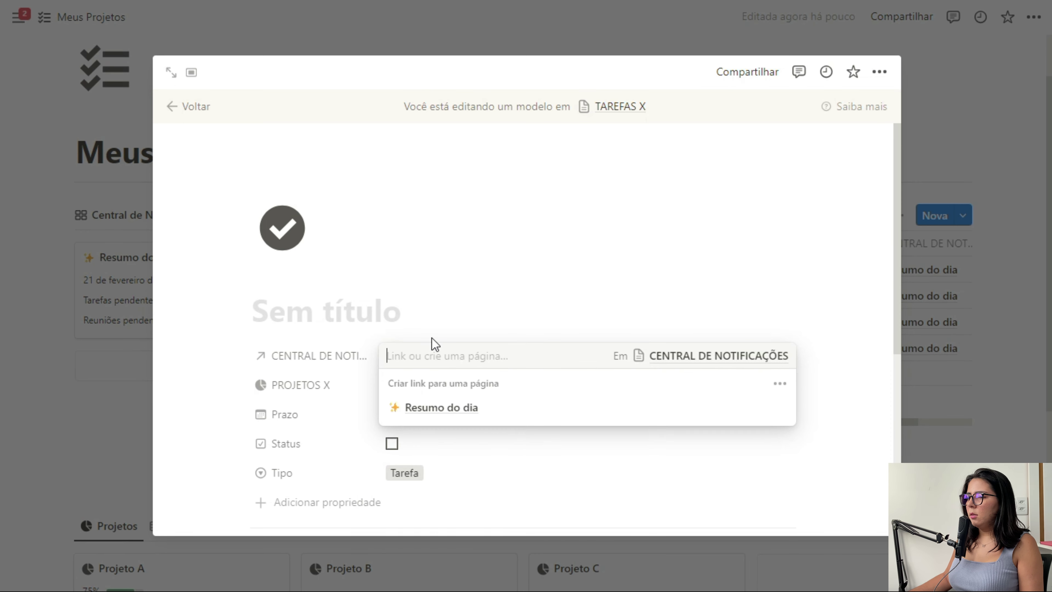
pyautogui.click(490, 304)
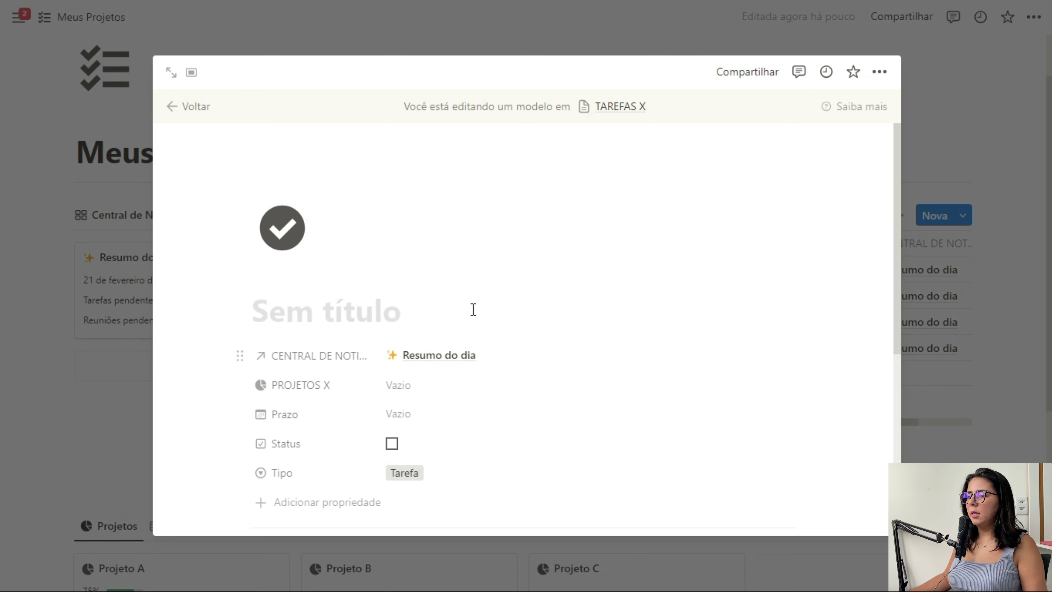
pyautogui.click(956, 348)
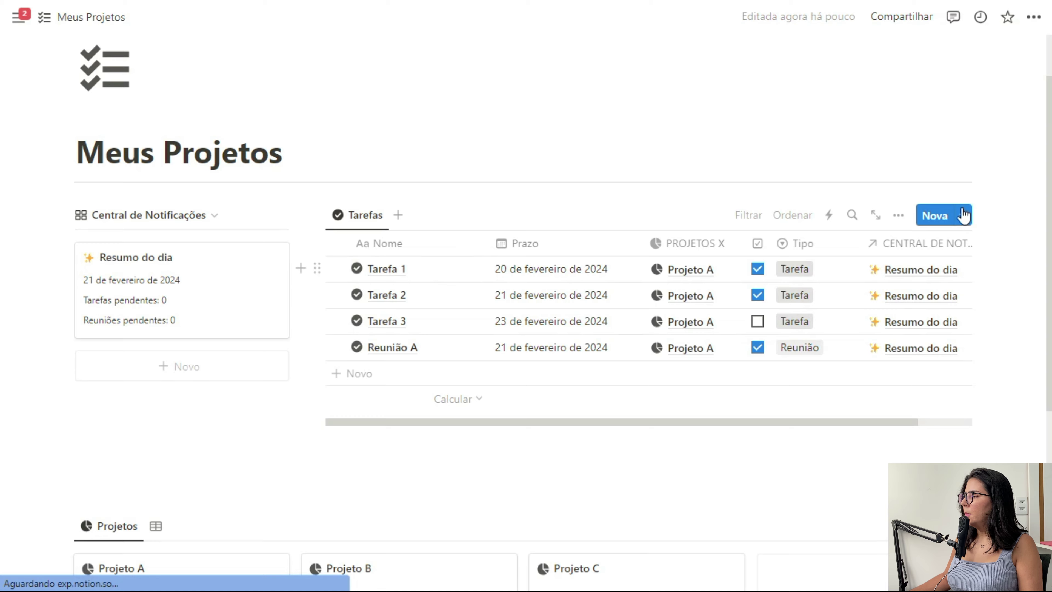
# Set the untitled template as the default for new pages in the TAREFAS X database
pyautogui.click(962, 216)
pyautogui.click(1027, 274)
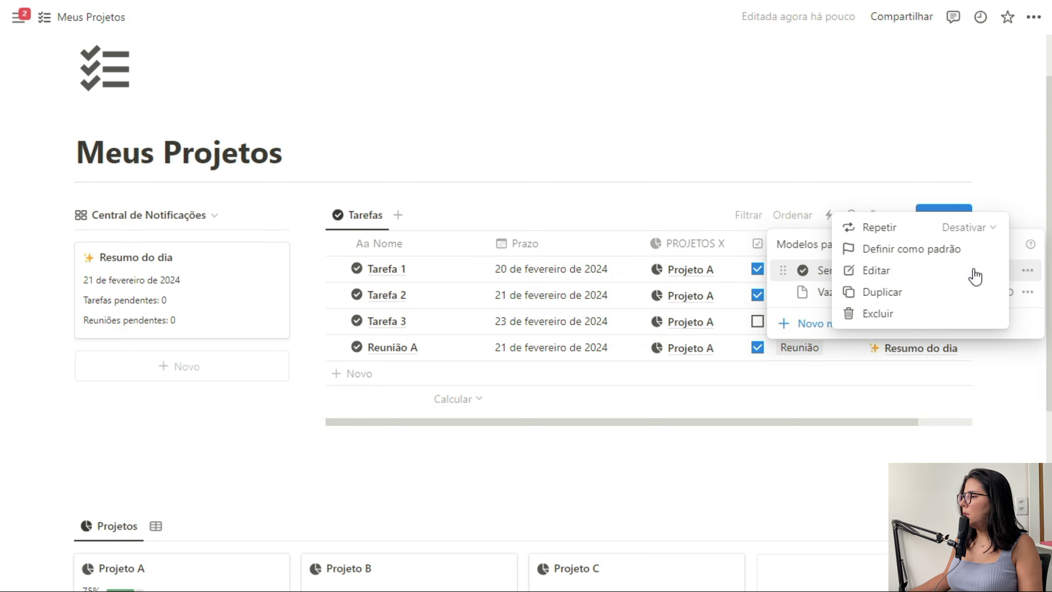
pyautogui.click(962, 252)
pyautogui.click(542, 300)
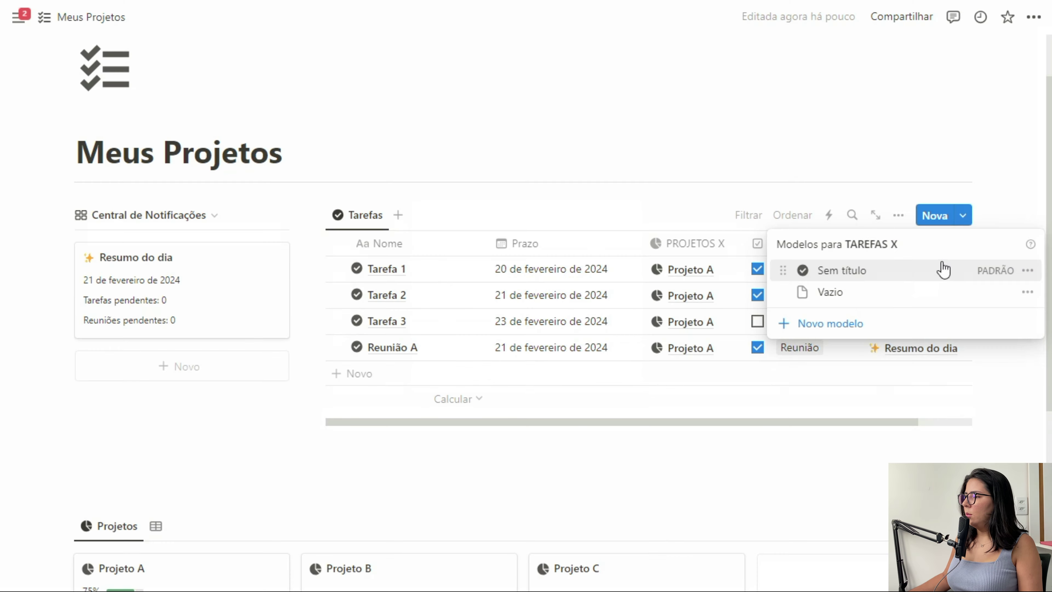
# Edit the untitled template, name it "Nota Tarefa" and close it
pyautogui.click(1027, 272)
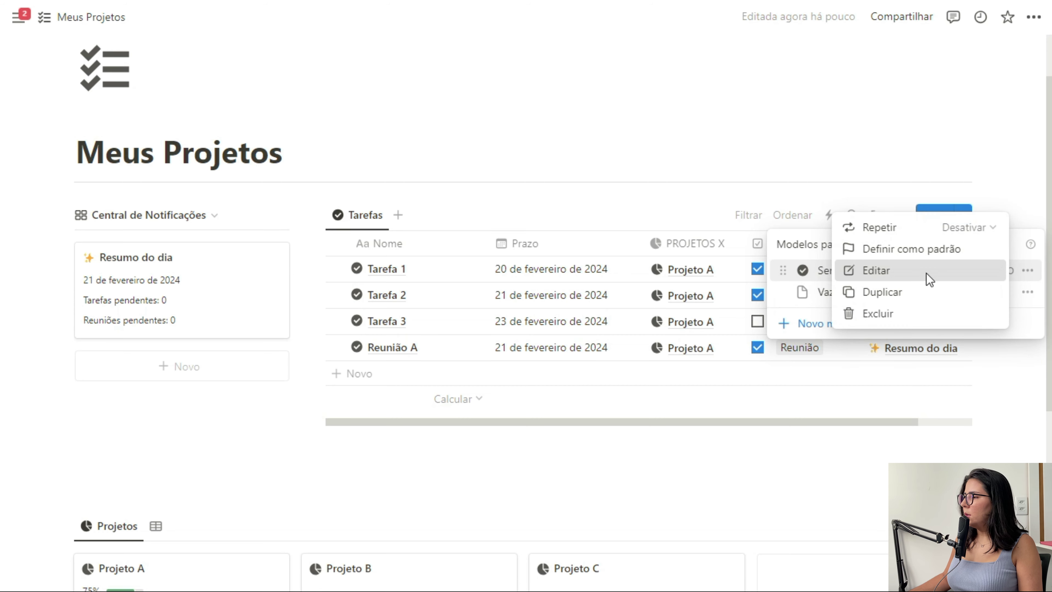
pyautogui.click(927, 275)
pyautogui.write('Nota Tarefa')
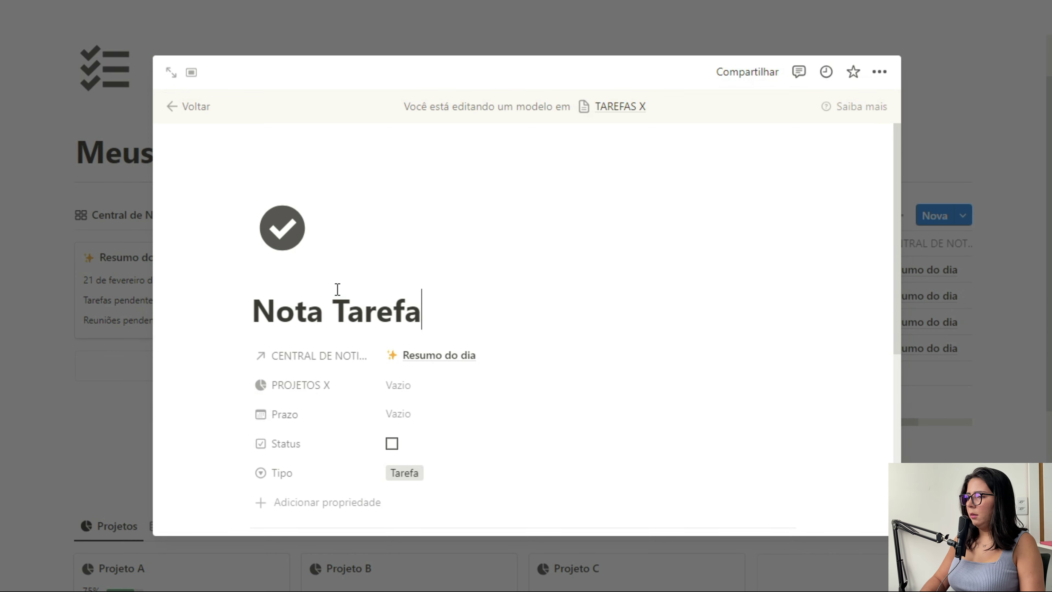
pyautogui.press('Escape')
# Duplicate the Nota Tarefa template and rename the copy "Nova Reunião"
pyautogui.click(1028, 270)
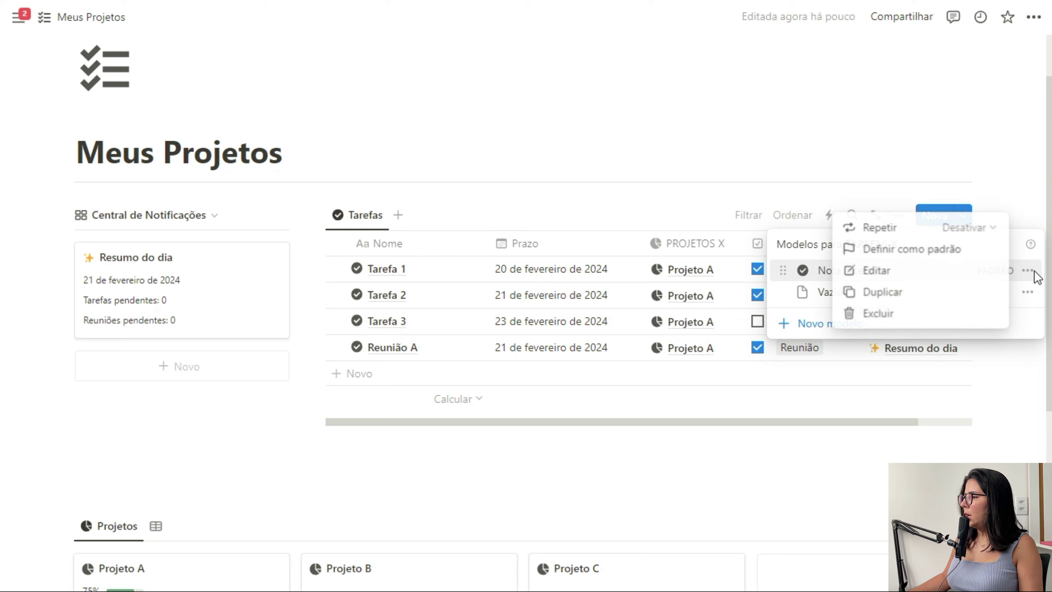
pyautogui.click(882, 292)
pyautogui.moveTo(333, 310); pyautogui.dragTo(589, 305)
pyautogui.write('Reunião')
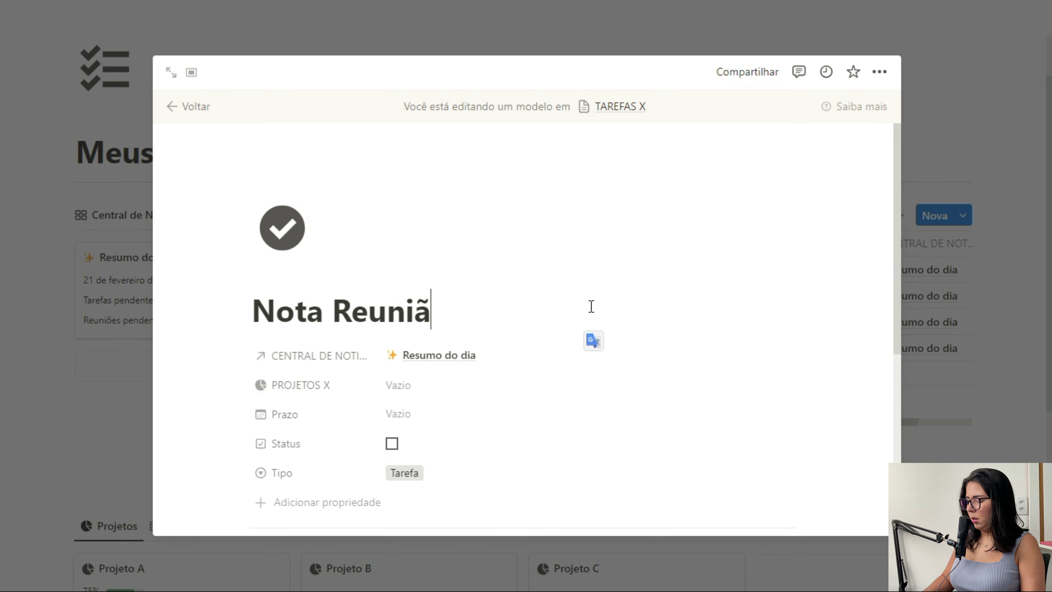
pyautogui.click(305, 306)
pyautogui.press('BackSpace')
pyautogui.write('v')
# Give the Nova Reunião template a calendar icon, set its Tipo to Reunião, and close it
pyautogui.click(299, 227)
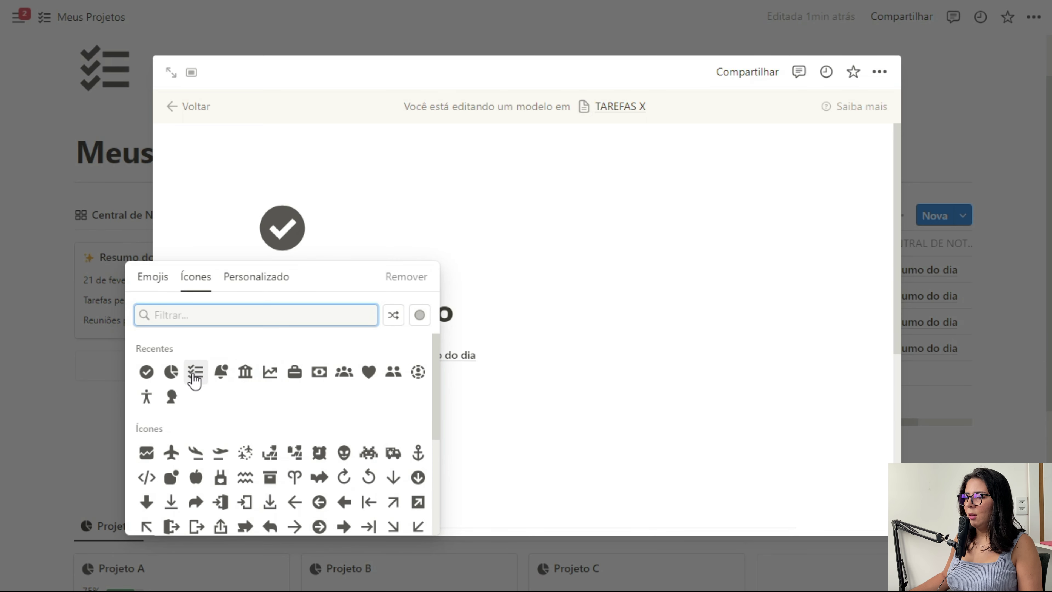
pyautogui.write('cal')
pyautogui.press('Return')
pyautogui.click(479, 472)
pyautogui.click(445, 526)
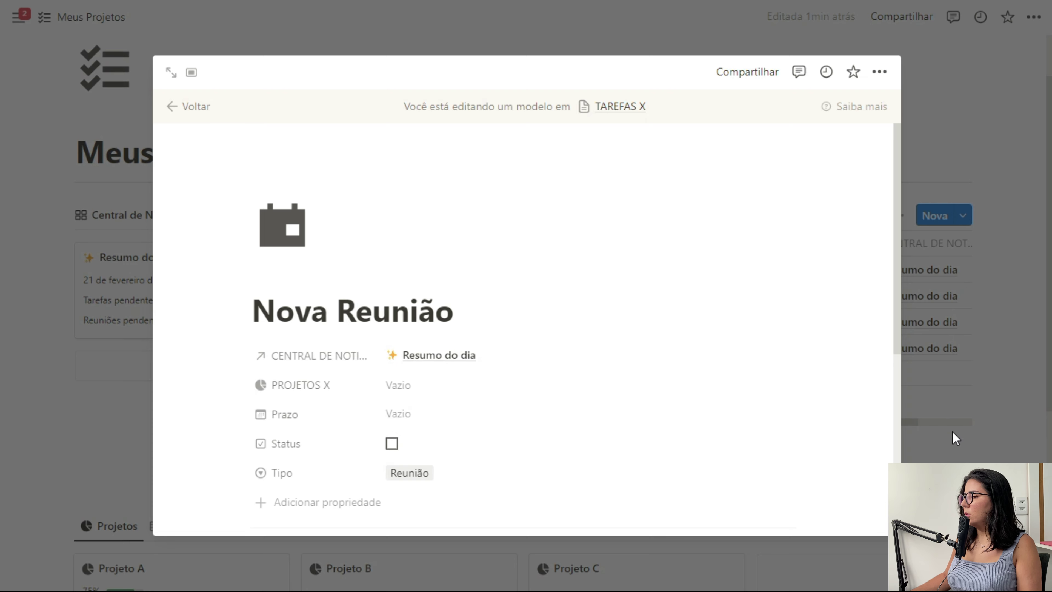
pyautogui.click(970, 430)
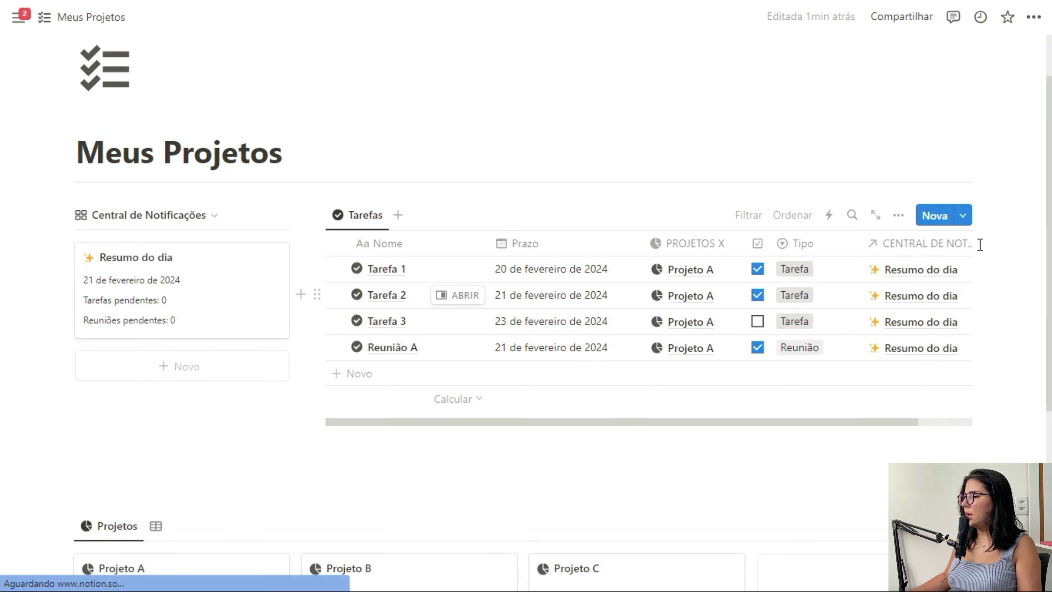
# Make the Vazio template the default for all views of the tasks database
pyautogui.click(967, 224)
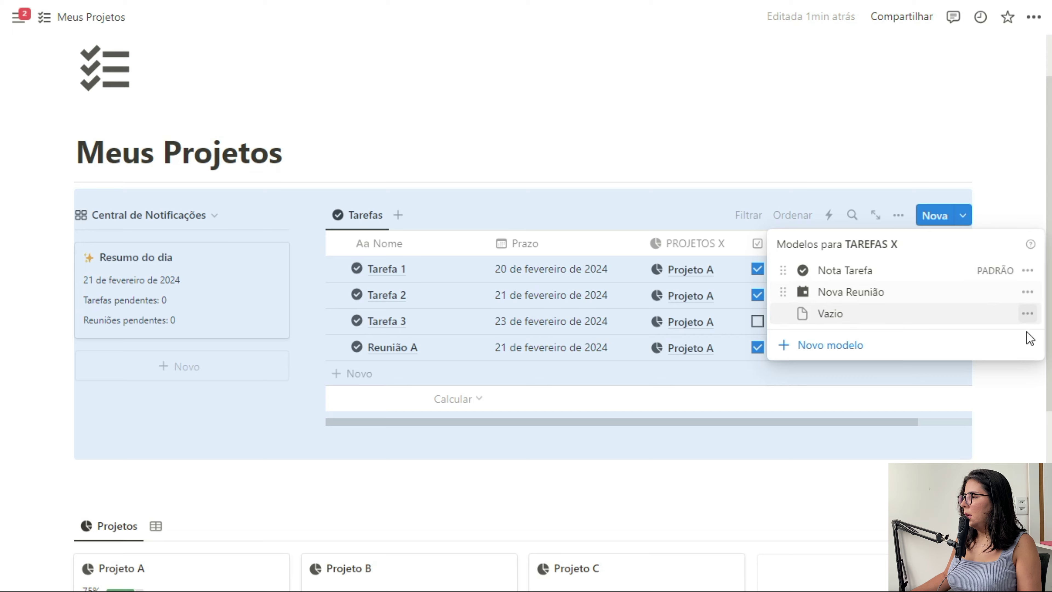
pyautogui.click(1027, 314)
pyautogui.click(926, 326)
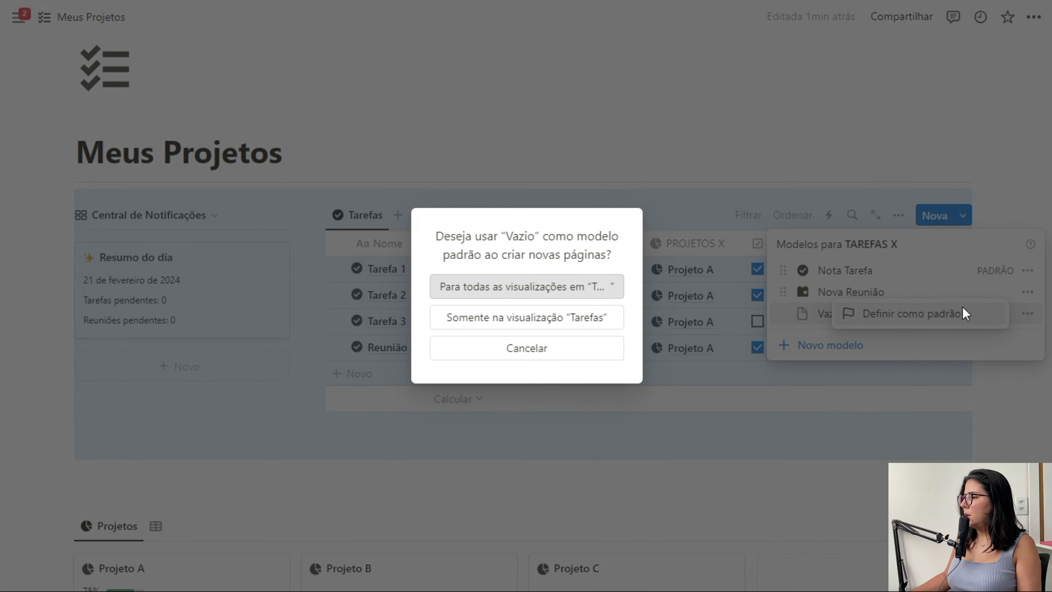
pyautogui.click(554, 291)
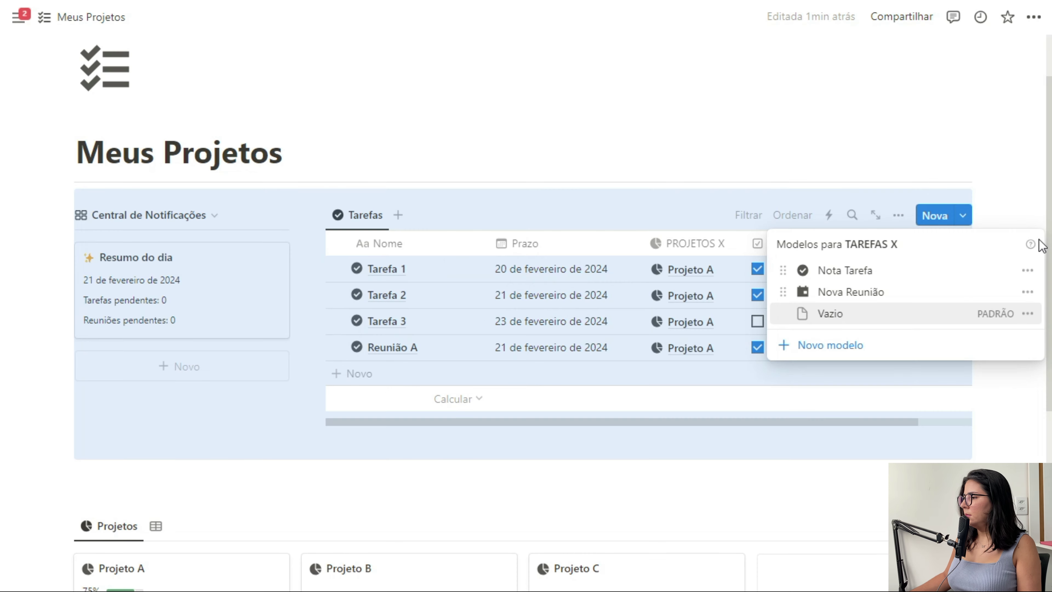
# Correct the Nota Tarefa template's name to "Nova Tarefa" and close it
pyautogui.click(1028, 270)
pyautogui.click(934, 271)
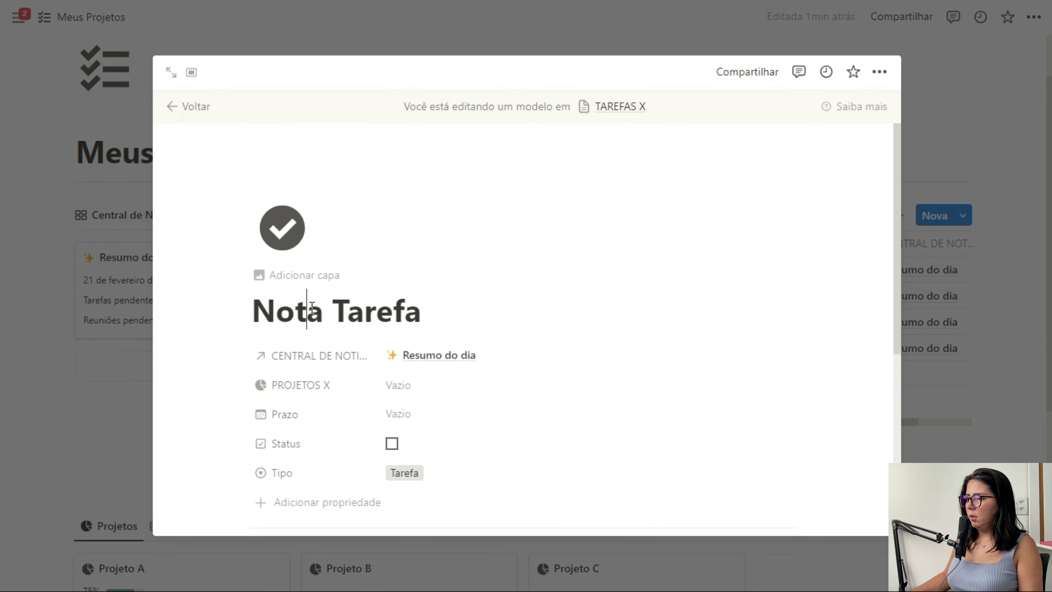
pyautogui.press('BackSpace')
pyautogui.write('v')
pyautogui.click(1027, 366)
# Hide the CENTRAL DE NOTIFICAÇÕES column in the Tarefas table and give Reunião A the dark grey calendar icon
pyautogui.click(908, 257)
pyautogui.click(900, 408)
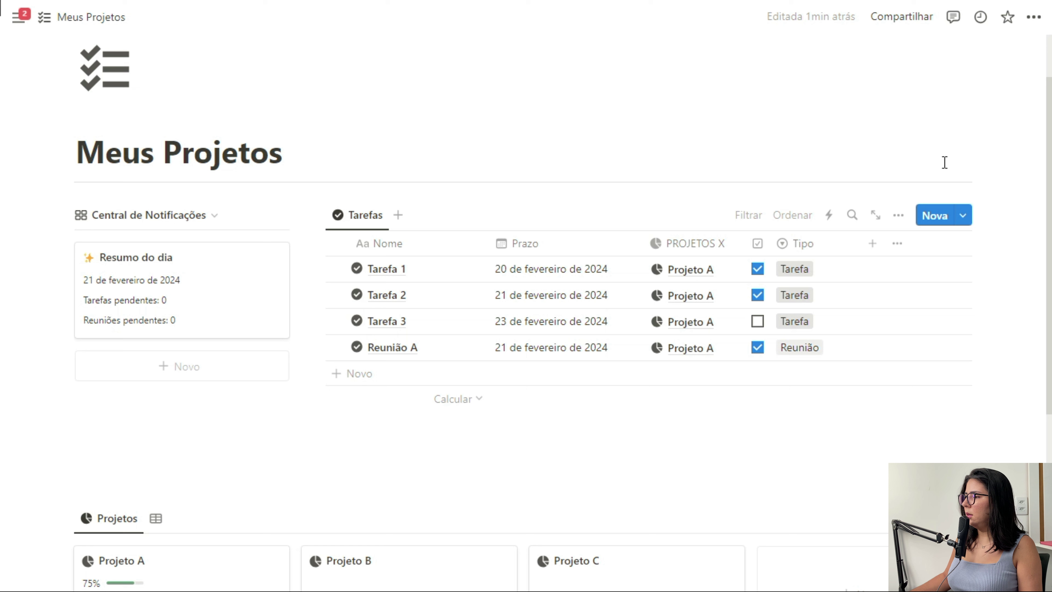
pyautogui.click(357, 349)
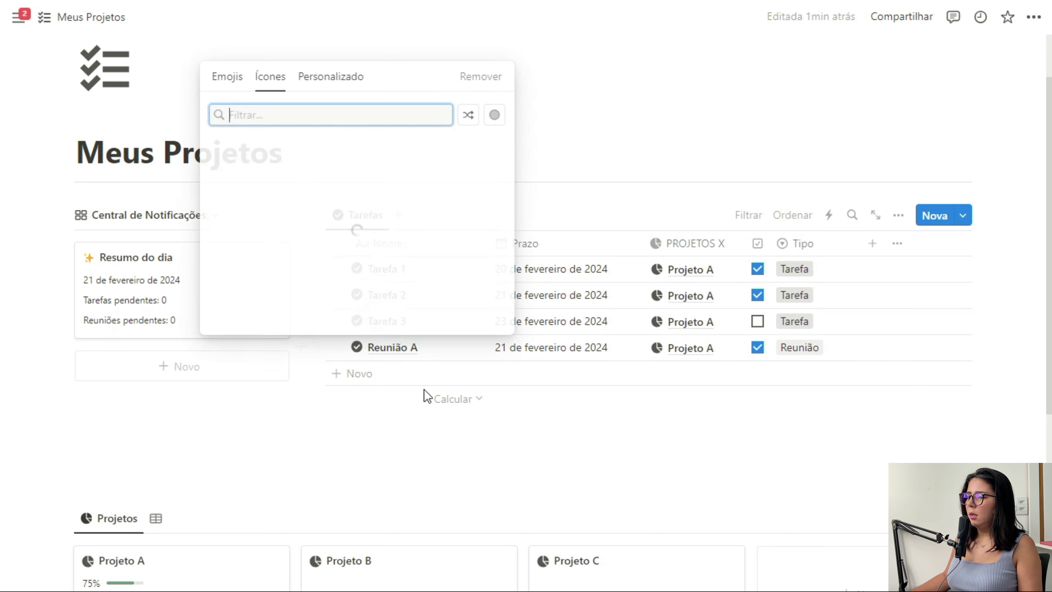
pyautogui.moveTo(224, 178)
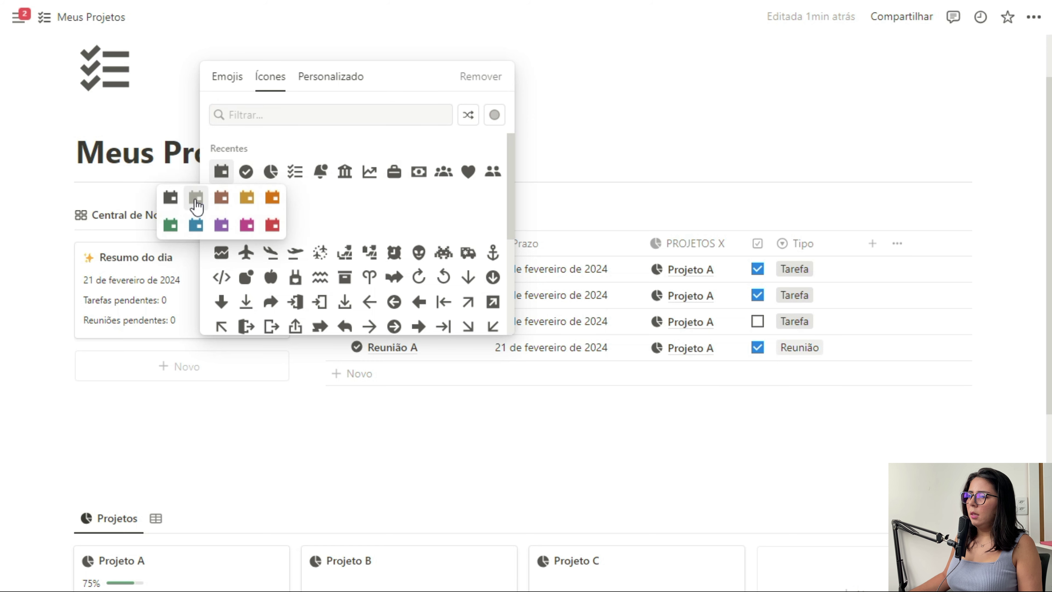
pyautogui.click(176, 200)
# Hide the Tipo column in the Tarefas table and widen the Nome column
pyautogui.click(838, 245)
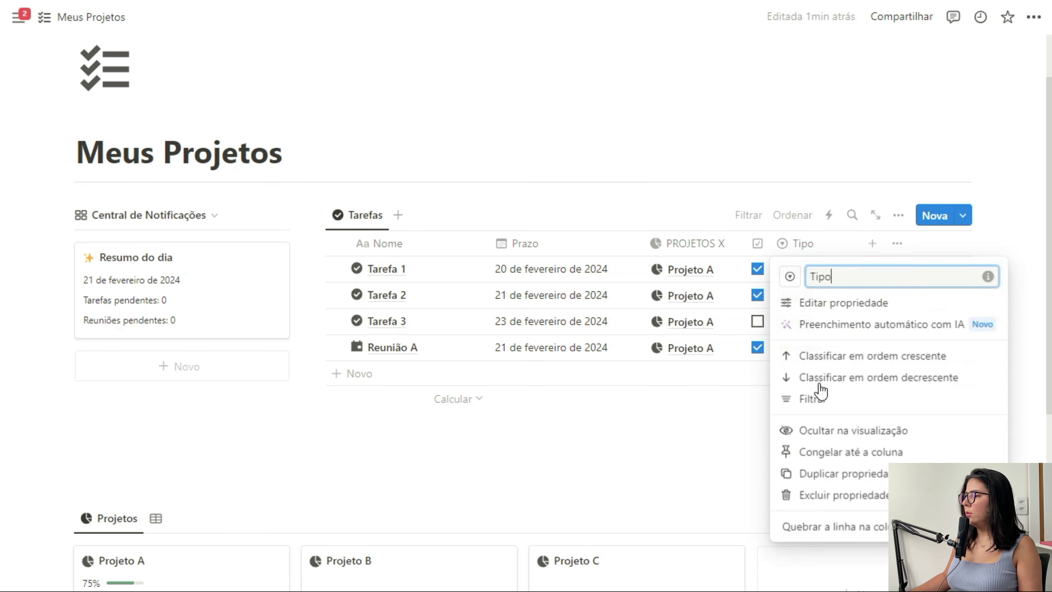
pyautogui.click(820, 431)
pyautogui.moveTo(489, 243); pyautogui.dragTo(547, 243)
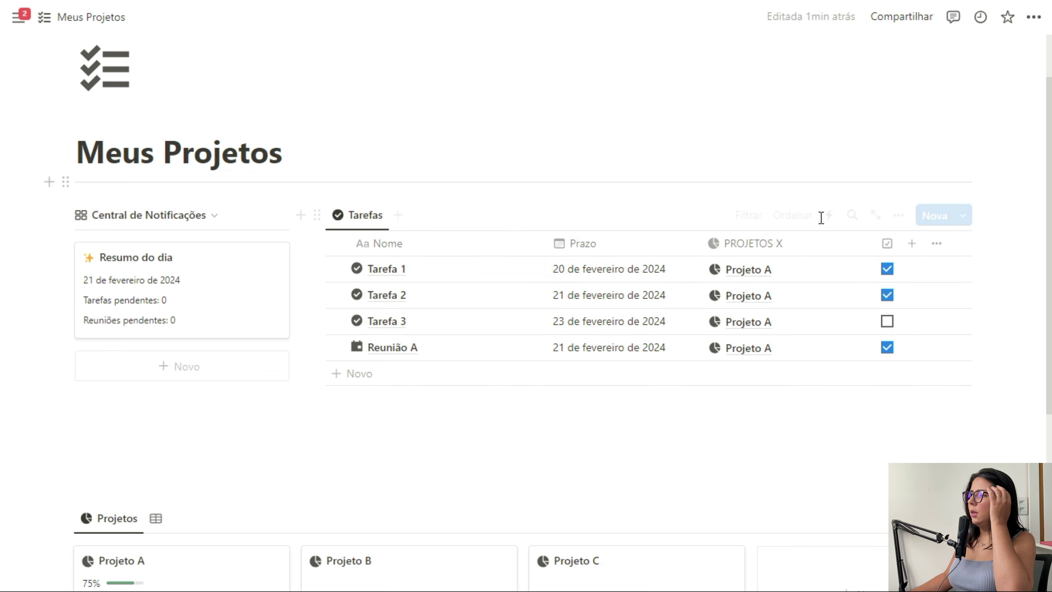
# Filter the Tarefas table by Status so only Desmarcadas items are shown, and collapse the filter bar
pyautogui.click(748, 216)
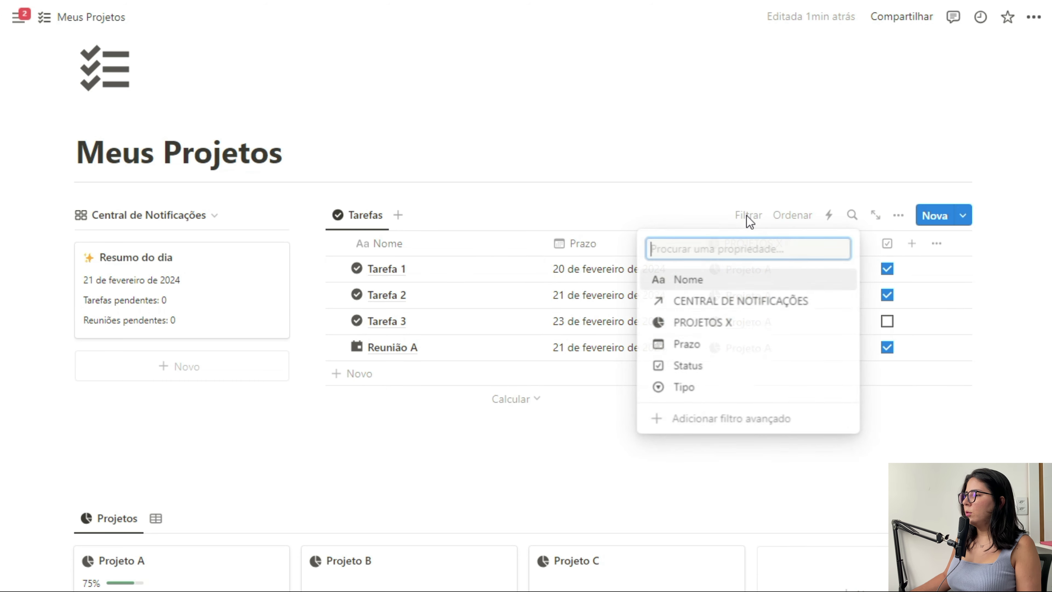
pyautogui.click(698, 367)
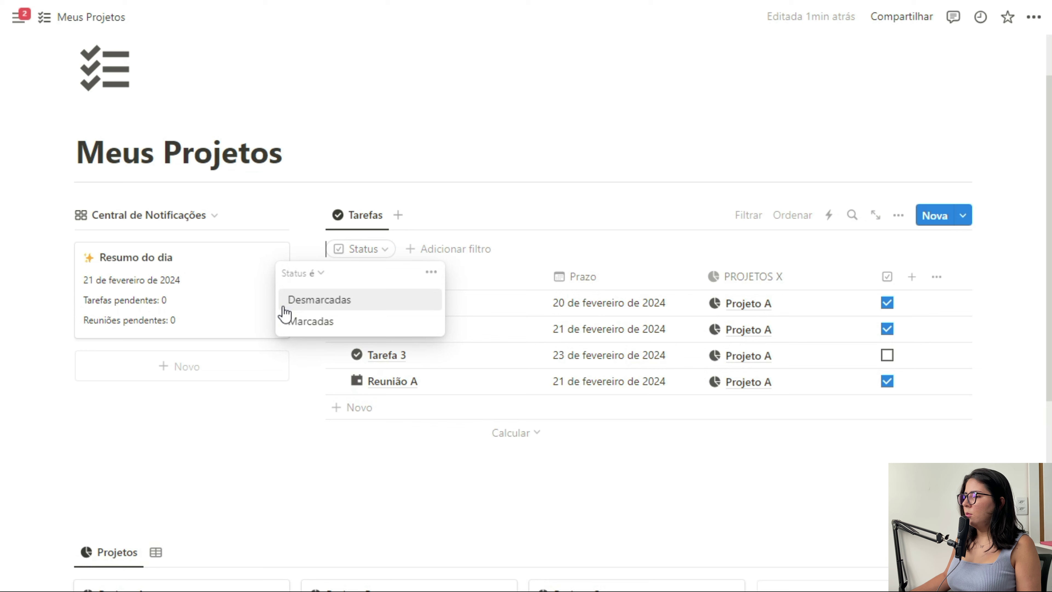
pyautogui.click(309, 309)
pyautogui.click(748, 215)
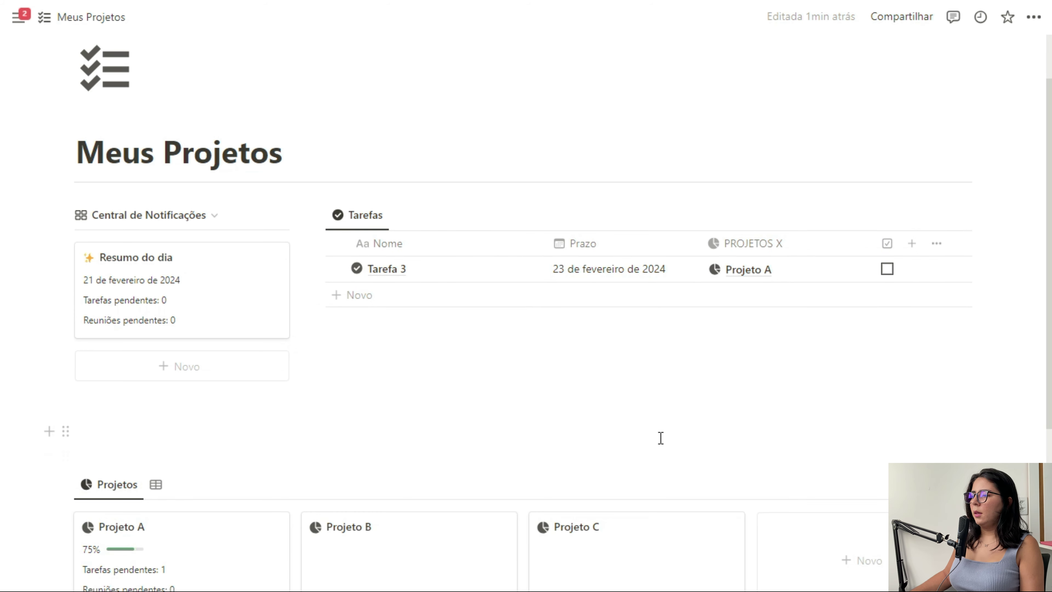
# Set Tarefa 3's Prazo to 21 de fevereiro de 2024
pyautogui.click(608, 268)
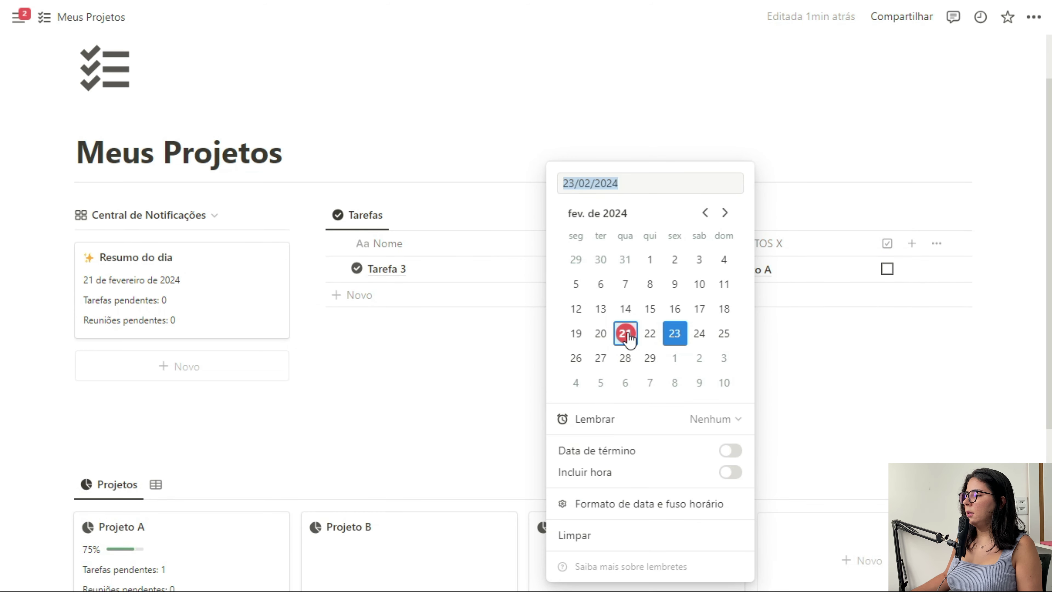
pyautogui.press('Escape')
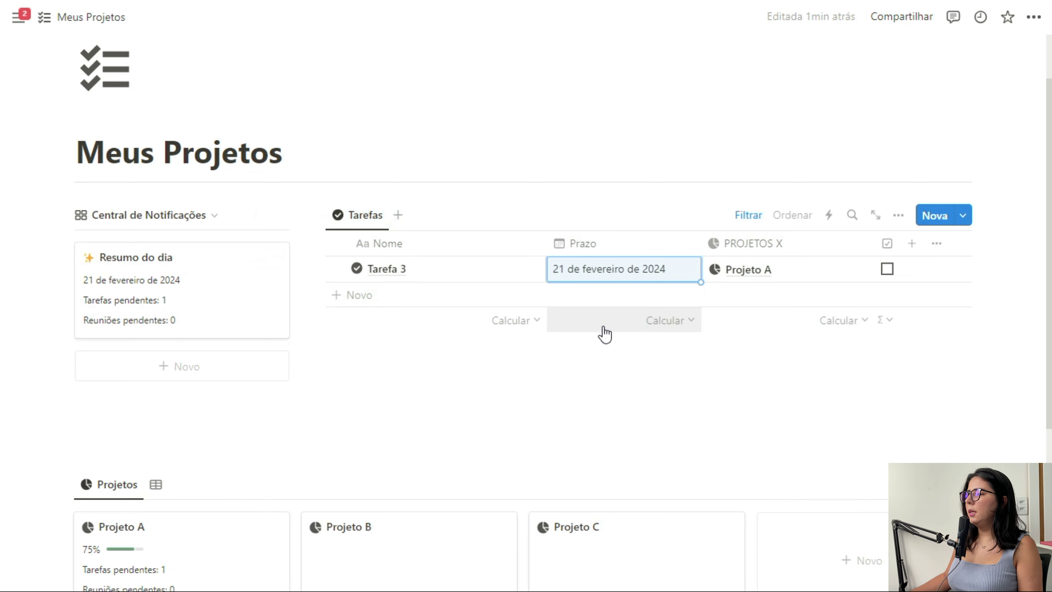
pyautogui.click(962, 215)
pyautogui.click(704, 277)
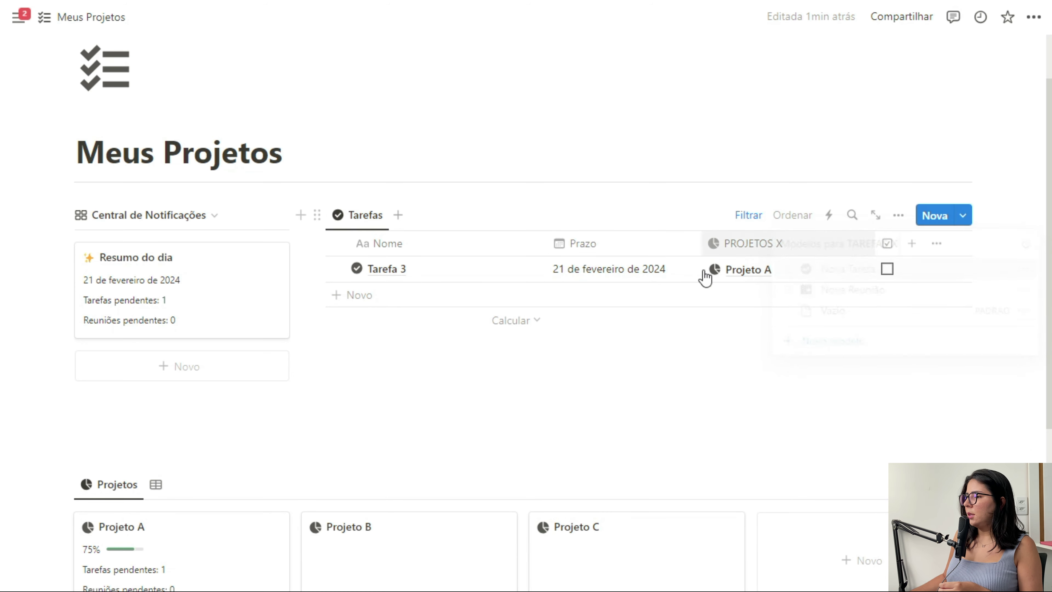
# Insert a button block below the Tarefas table, name it "Tarefa" and give it the circled plus icon
pyautogui.press('Return')
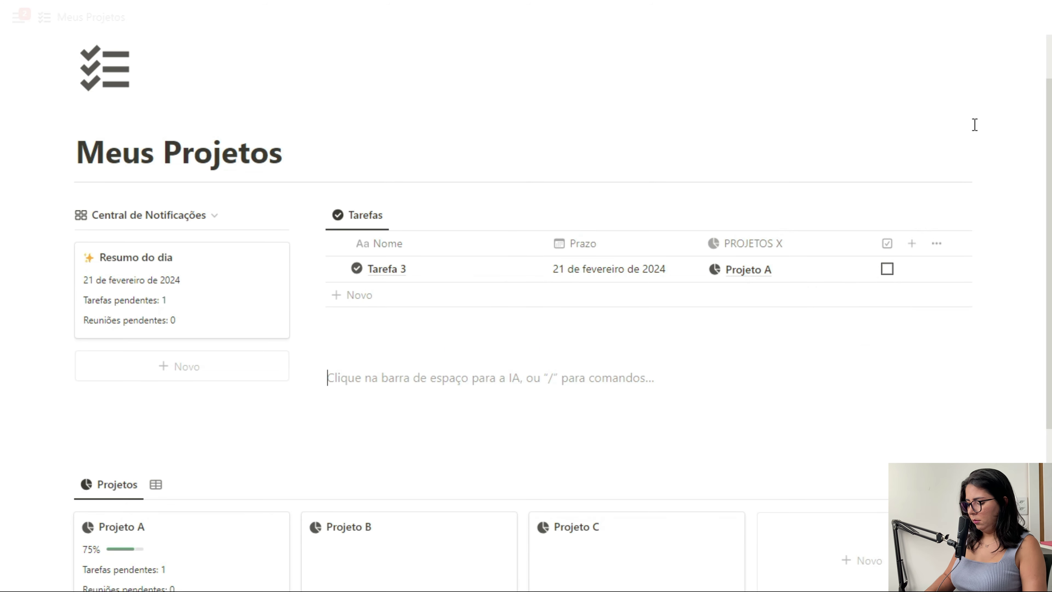
pyautogui.write('/bot')
pyautogui.click(429, 342)
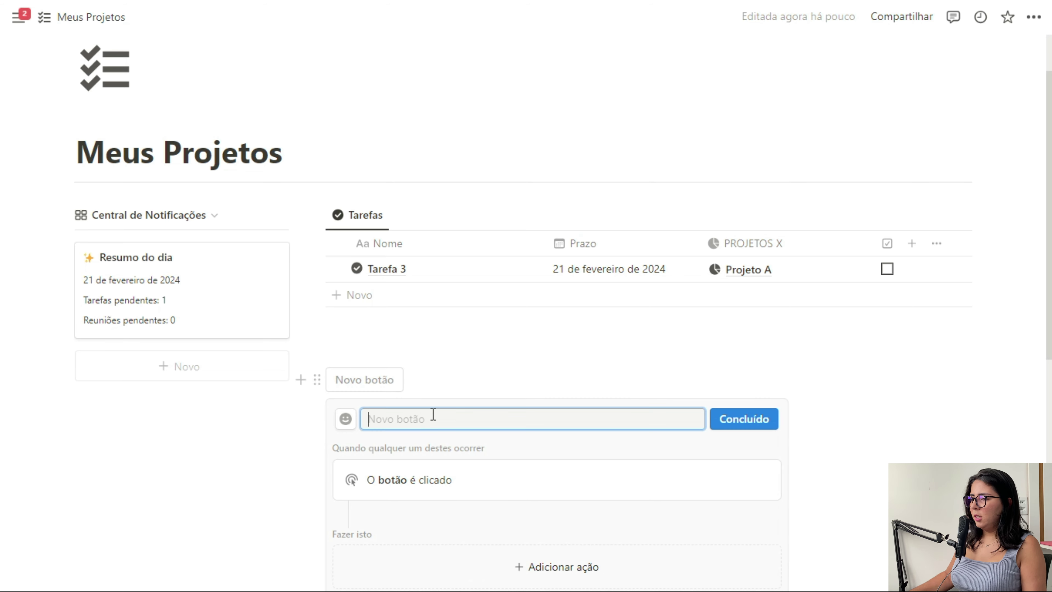
pyautogui.write('Tarefa')
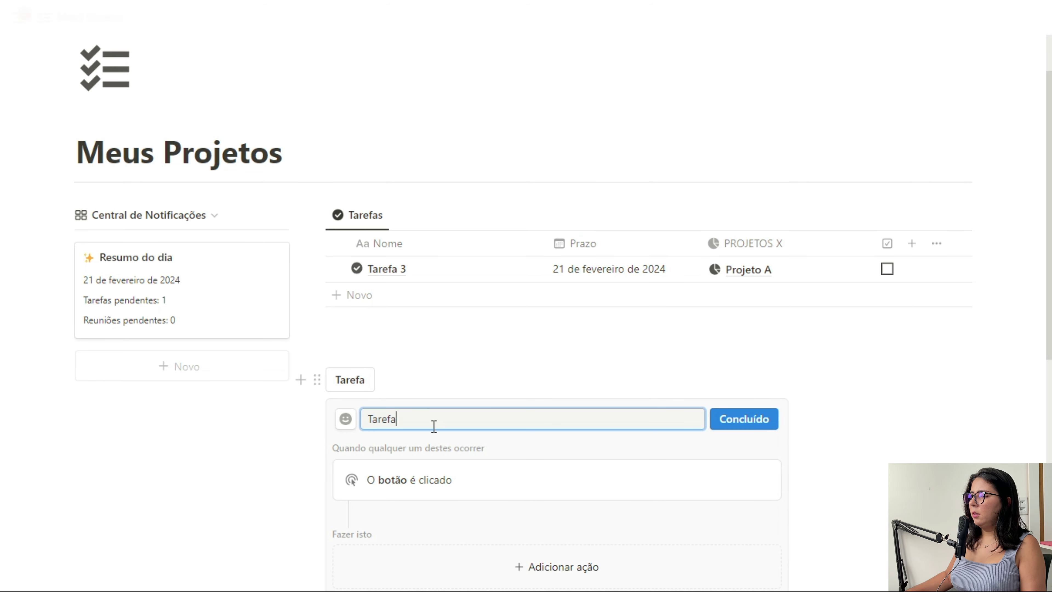
pyautogui.click(346, 419)
pyautogui.write('new')
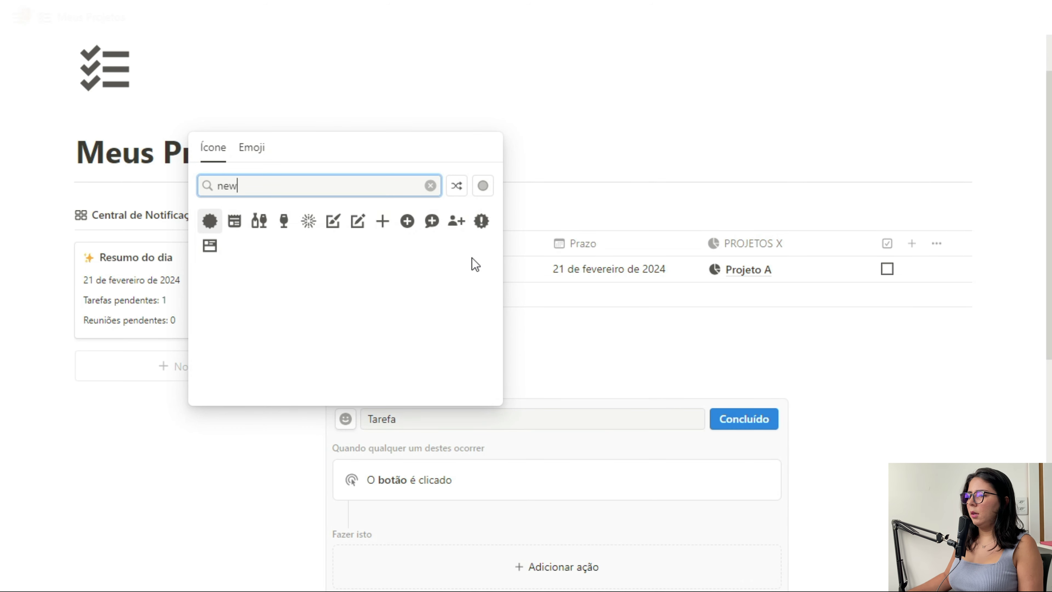
pyautogui.moveTo(407, 221)
pyautogui.click(354, 245)
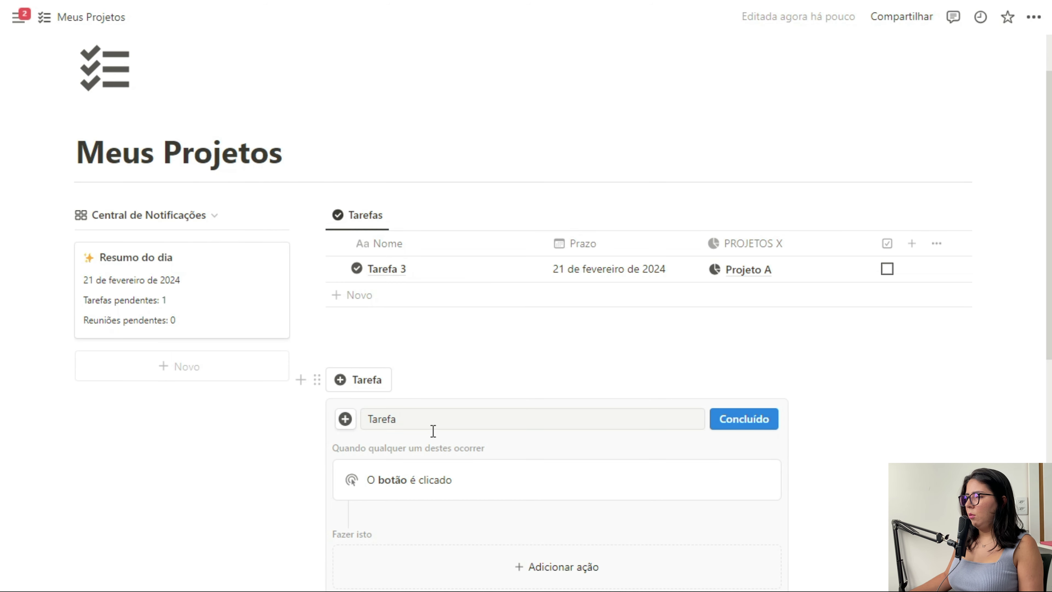
# Give the Tarefa button an action that adds a page to TAREFAS X using the Nova Tarefa template
pyautogui.scroll(-2, 433, 430)
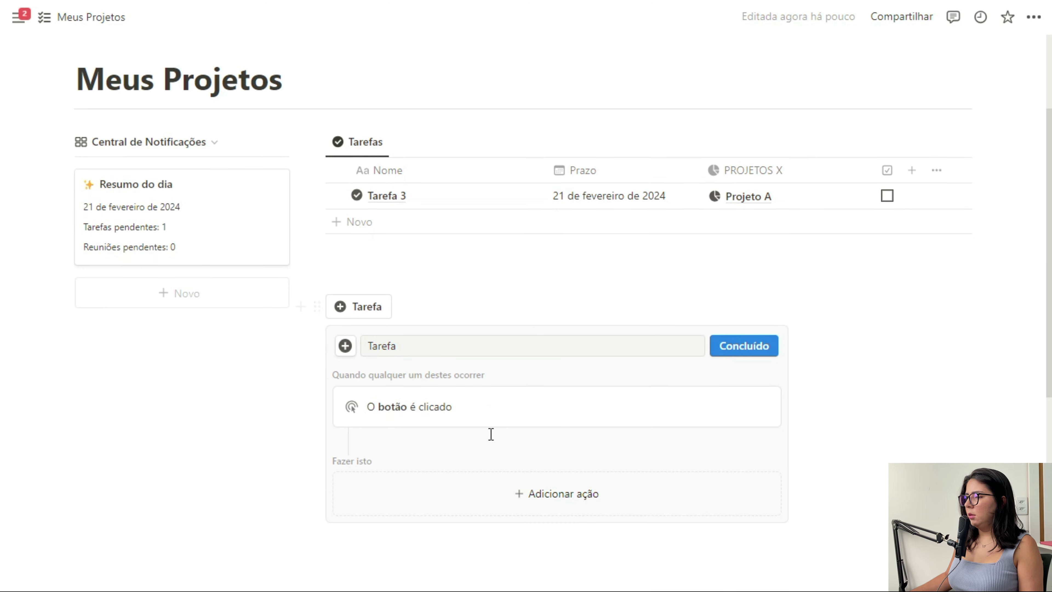
pyautogui.click(550, 491)
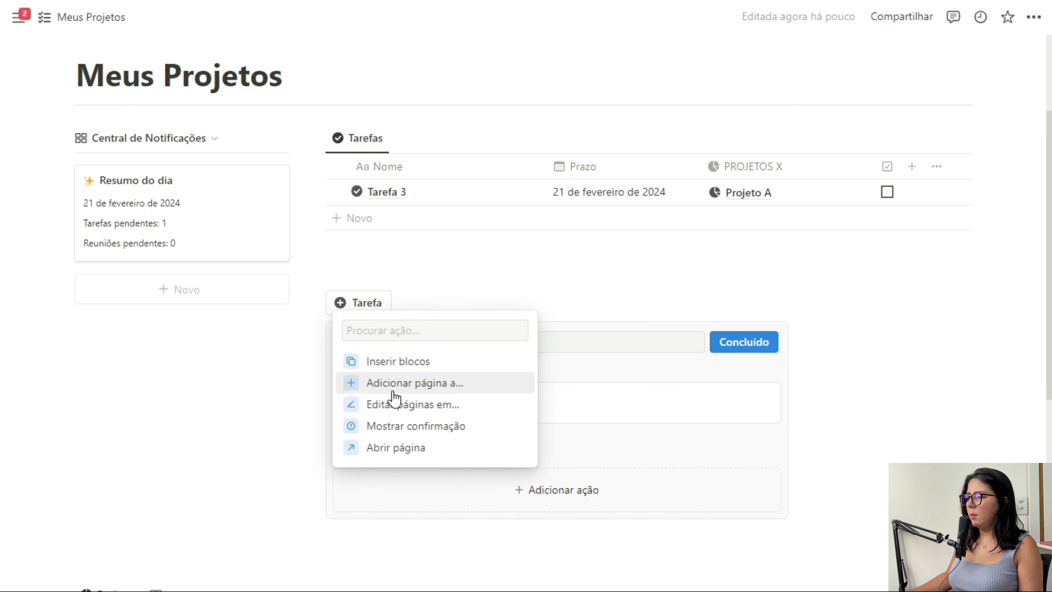
pyautogui.click(410, 387)
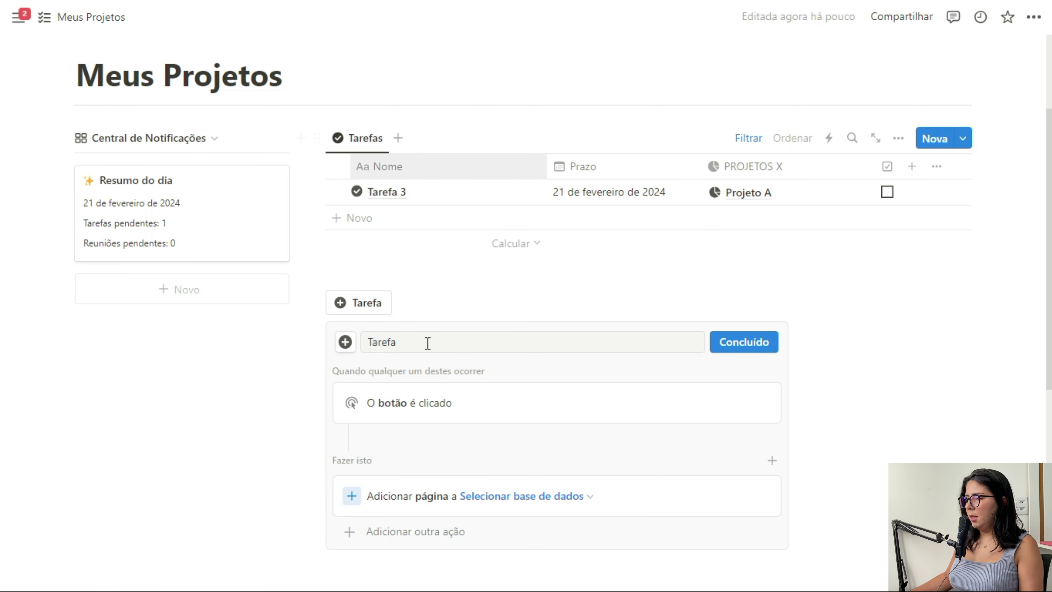
pyautogui.click(534, 498)
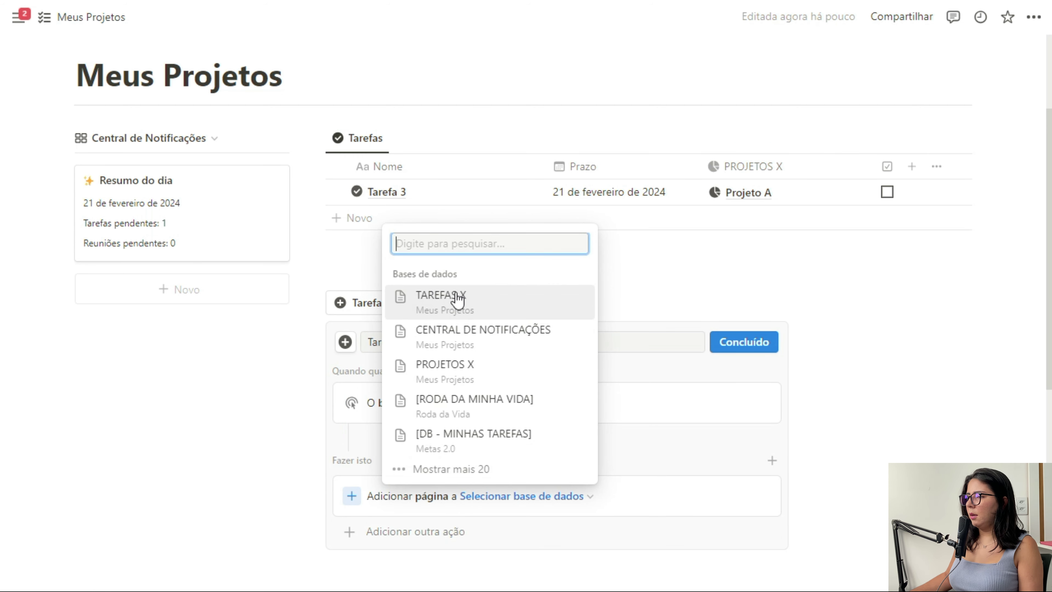
pyautogui.click(434, 298)
pyautogui.scroll(-2, 567, 415)
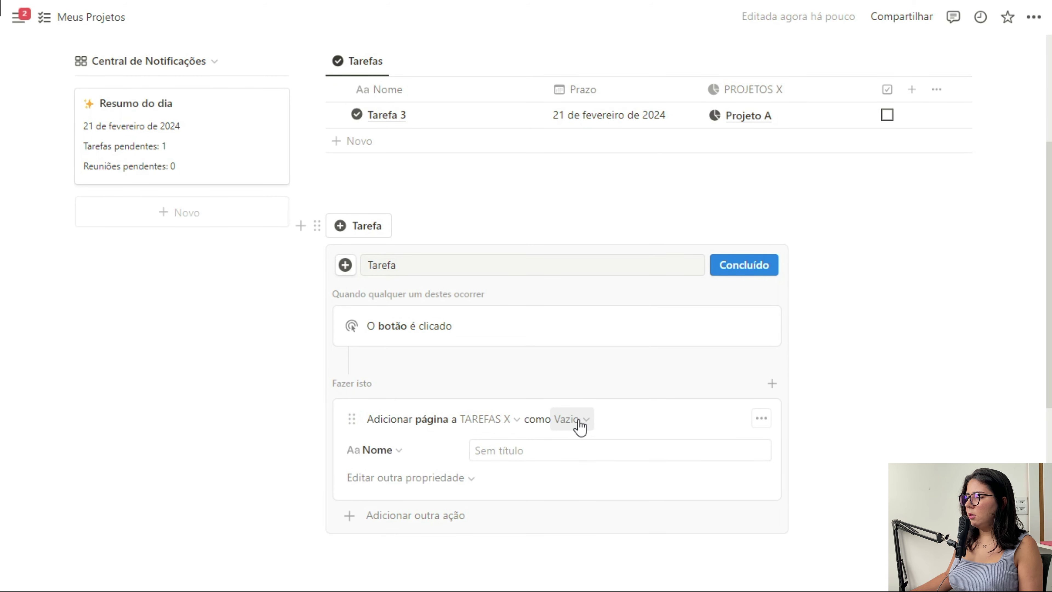
pyautogui.click(580, 427)
pyautogui.click(465, 472)
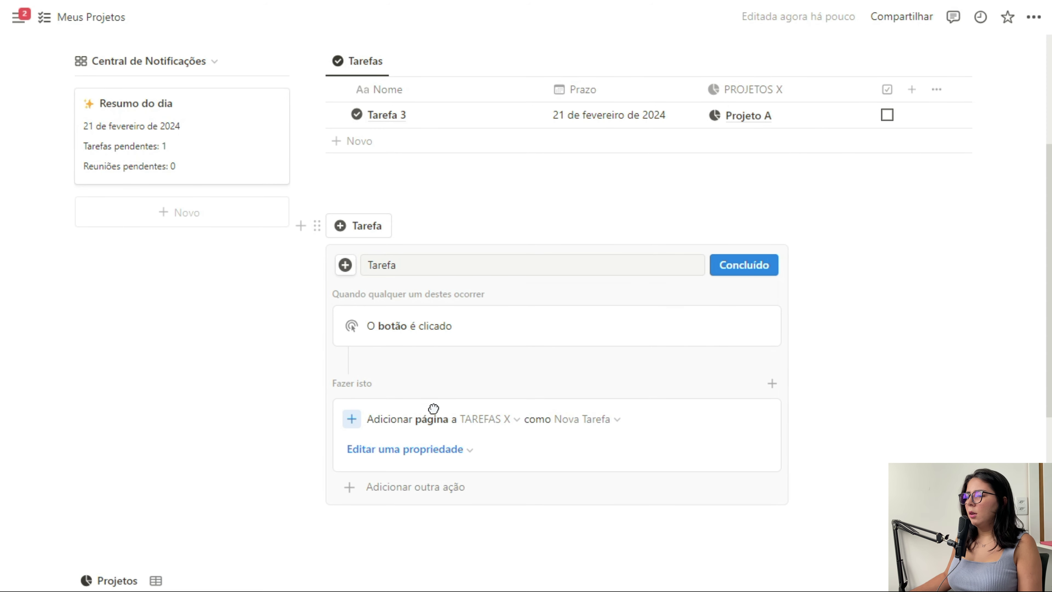
# Add a second action that opens the created page in Modo centralizado, and finish the Tarefa button
pyautogui.click(415, 499)
pyautogui.click(408, 457)
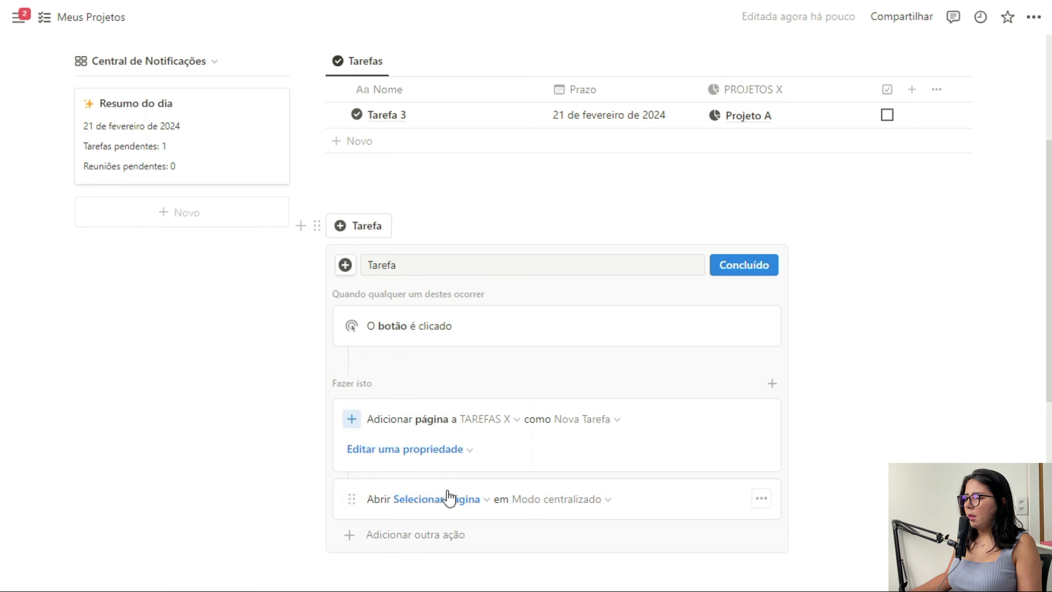
pyautogui.click(416, 495)
pyautogui.click(346, 298)
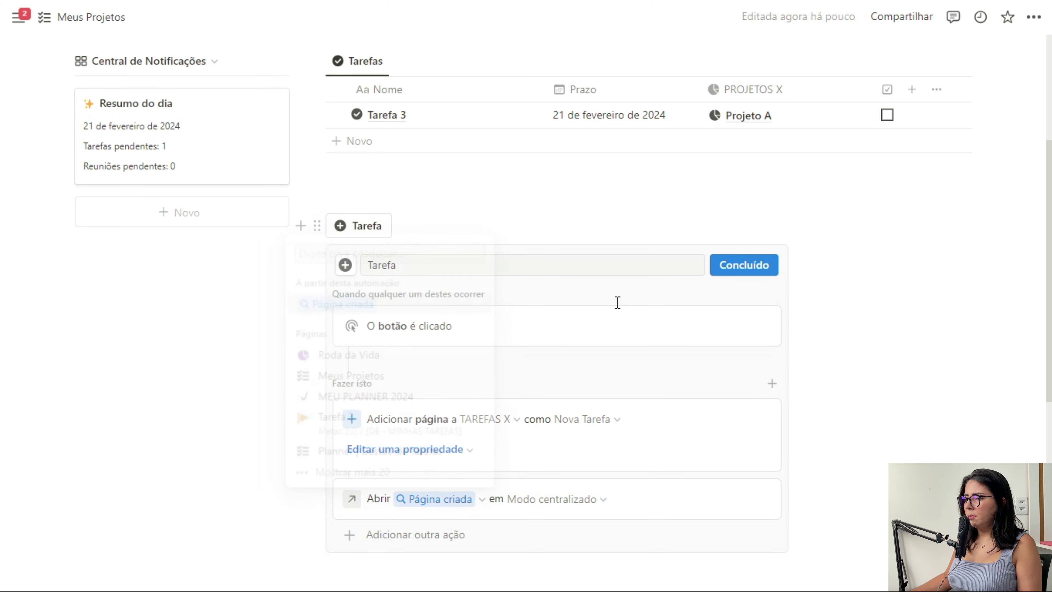
pyautogui.click(729, 268)
# Duplicate the Tarefa button and rename the copy "Reunião"
pyautogui.click(316, 223)
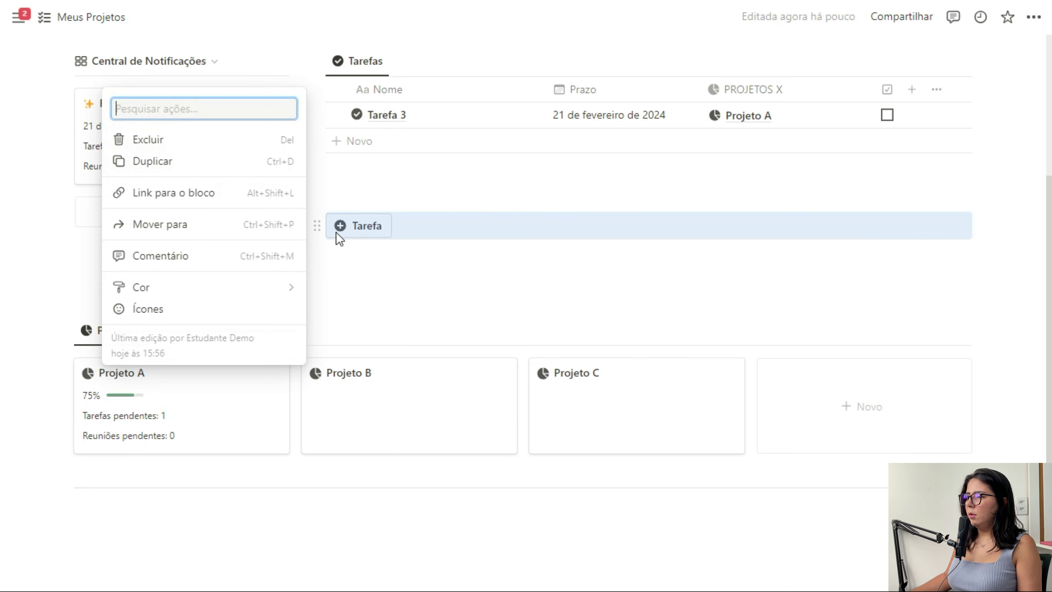
pyautogui.click(206, 160)
pyautogui.click(403, 256)
pyautogui.doubleClick(381, 294)
pyautogui.write('Reunião')
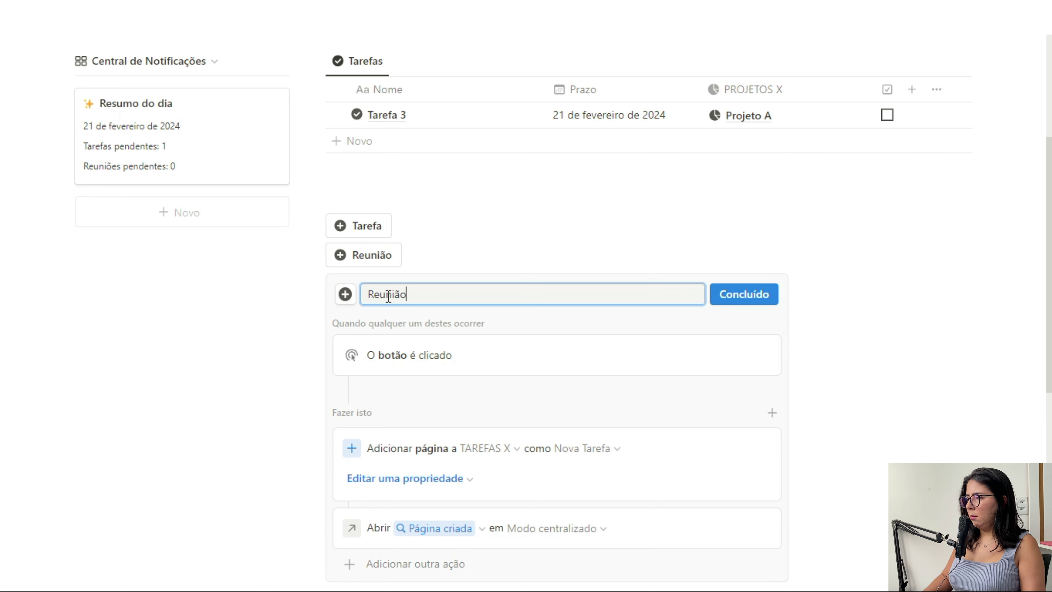
# Change the Reunião button's page template to Nova Reunião and save the button
pyautogui.click(585, 448)
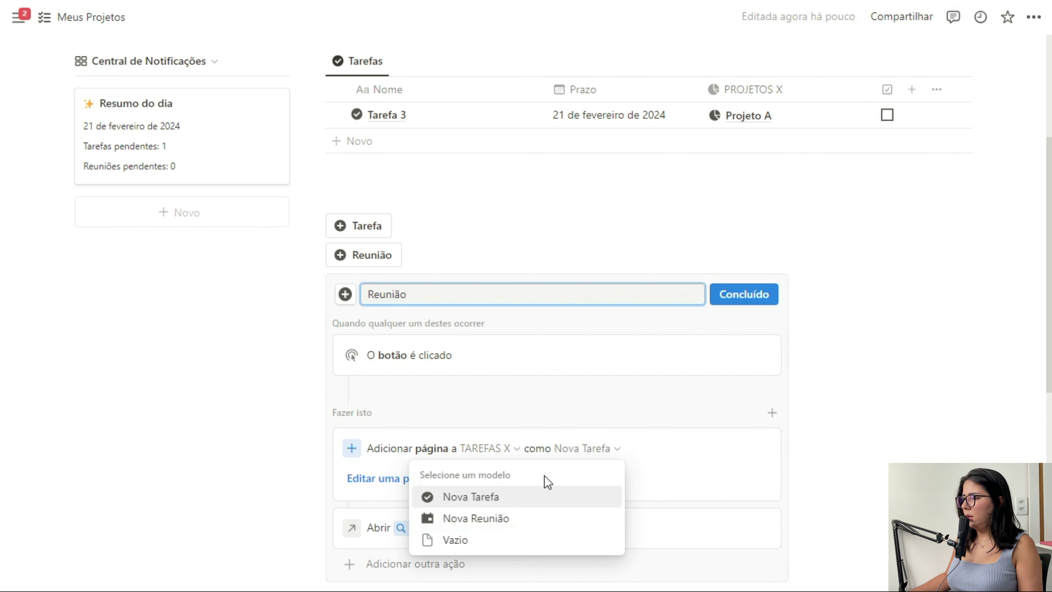
pyautogui.click(504, 519)
pyautogui.click(752, 295)
# Insert a two-column layout below the Tarefas table and place the Tarefa and Reunião buttons side by side in it
pyautogui.scroll(2, 610, 182)
pyautogui.write('/')
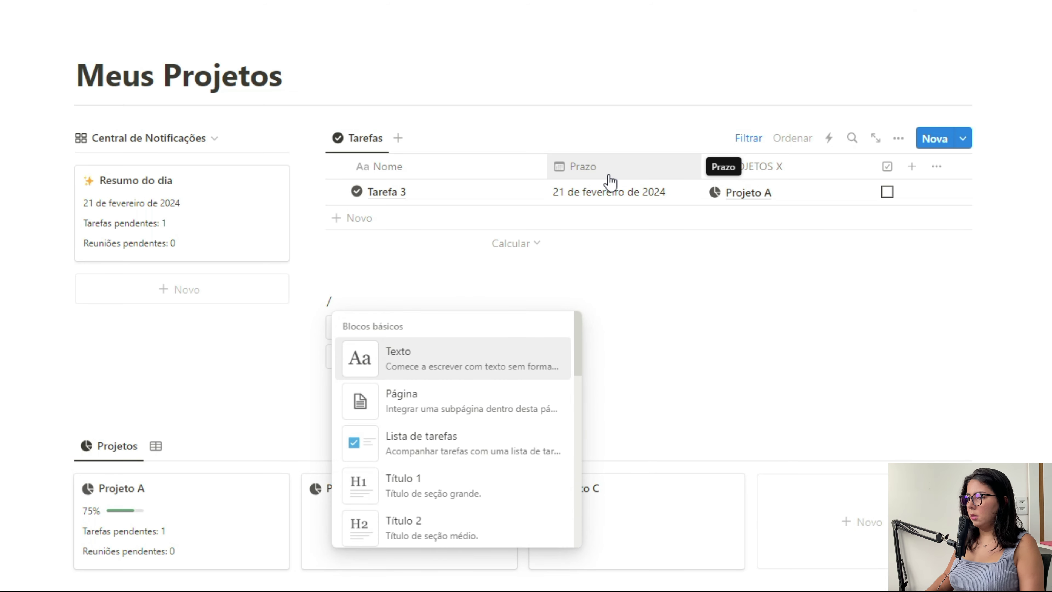
pyautogui.write('2c')
pyautogui.press('Return')
pyautogui.moveTo(317, 365); pyautogui.dragTo(681, 306)
# Remove the surplus blank lines around the Tarefa and Reunião buttons
pyautogui.click(464, 373)
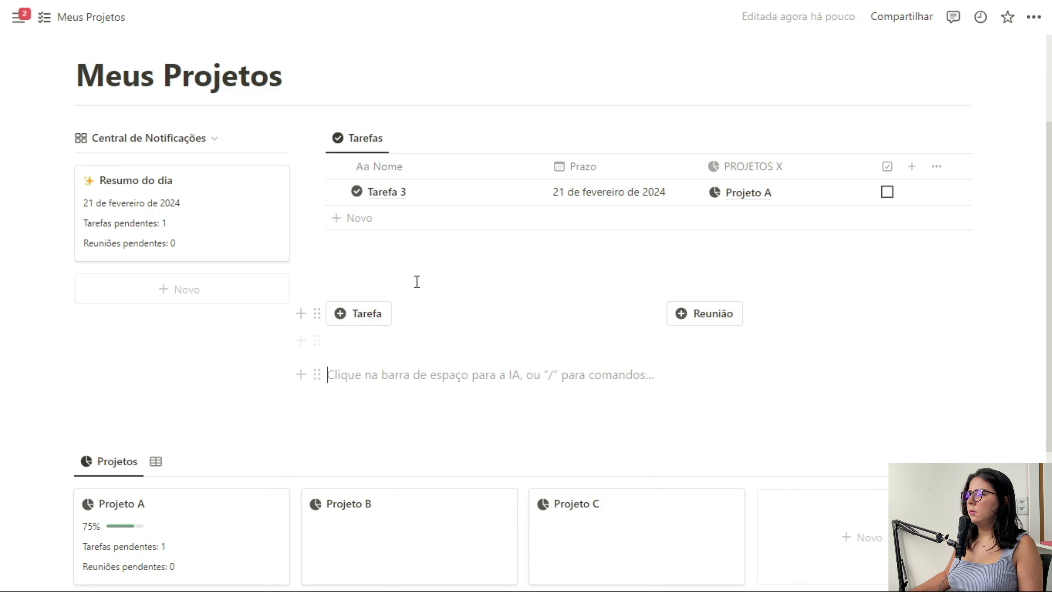
pyautogui.press('BackSpace')
pyautogui.press('BackSpace')
pyautogui.press('BackSpace')
# Insert a divider above the Projetos gallery and delete the blank line left under the buttons
pyautogui.click(376, 405)
pyautogui.press('BackSpace')
pyautogui.write('---')
pyautogui.click(330, 362)
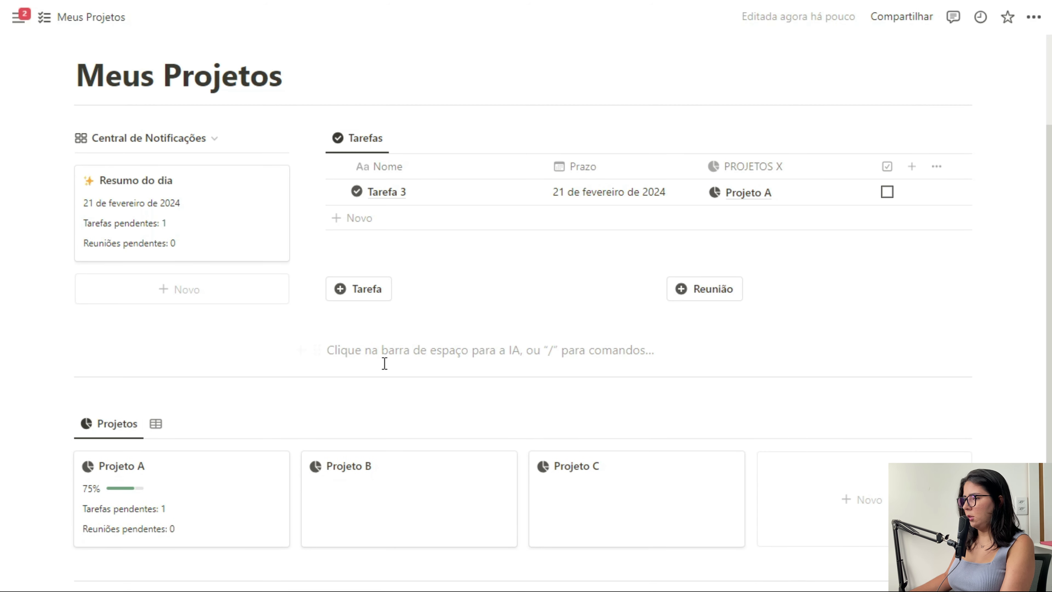
pyautogui.press('BackSpace')
pyautogui.press('BackSpace')
# Create a task with the Tarefa button, and in it move the CENTRAL DE NOTIFICAÇÕES property last and set it to Sempre ocultar
pyautogui.scroll(2, 955, 160)
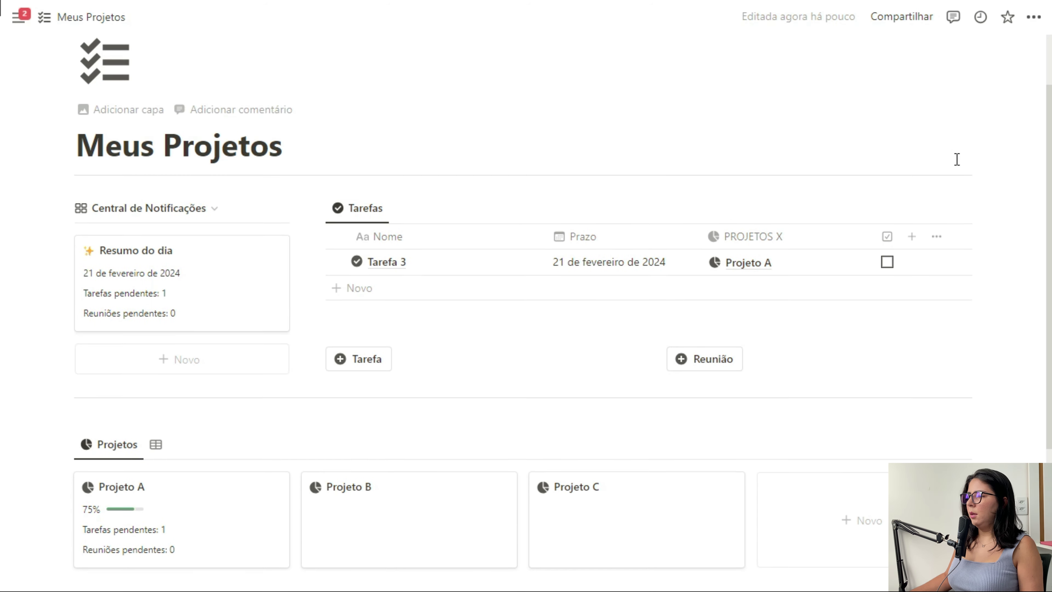
pyautogui.click(358, 360)
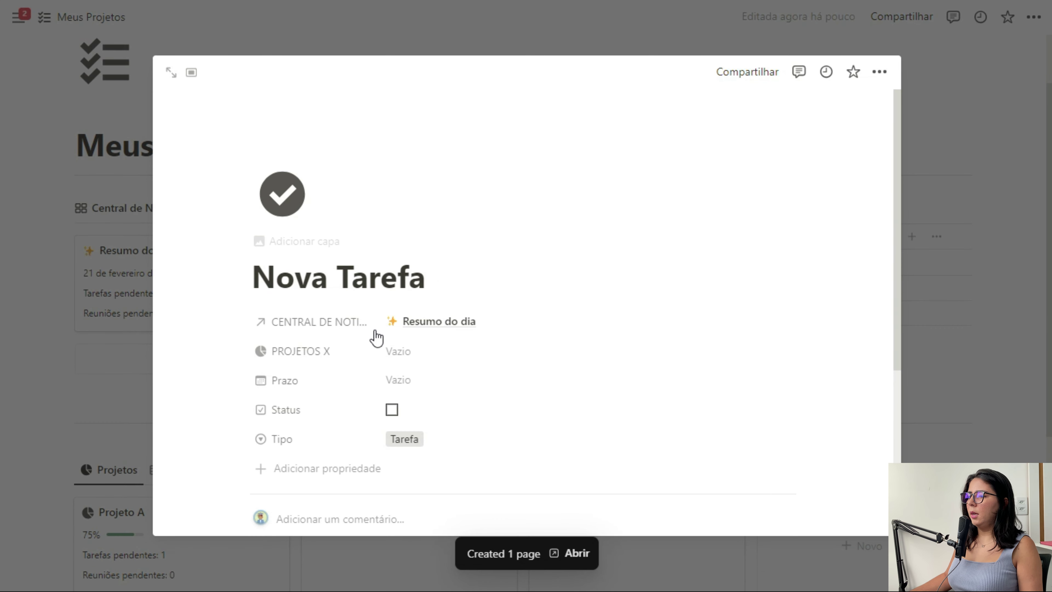
pyautogui.moveTo(242, 328); pyautogui.dragTo(251, 449)
pyautogui.click(240, 439)
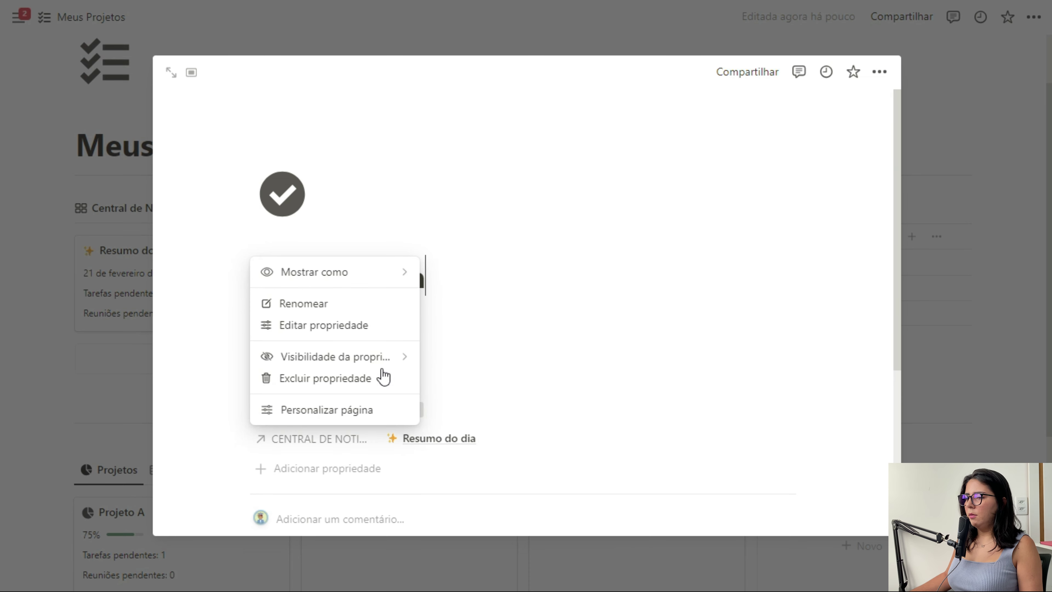
pyautogui.moveTo(385, 352)
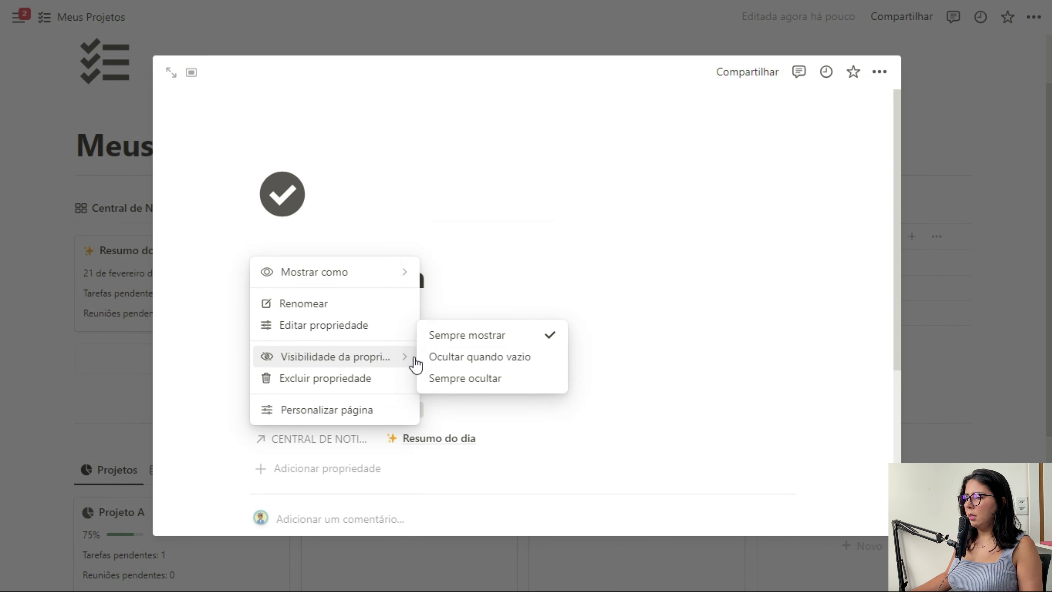
pyautogui.click(484, 381)
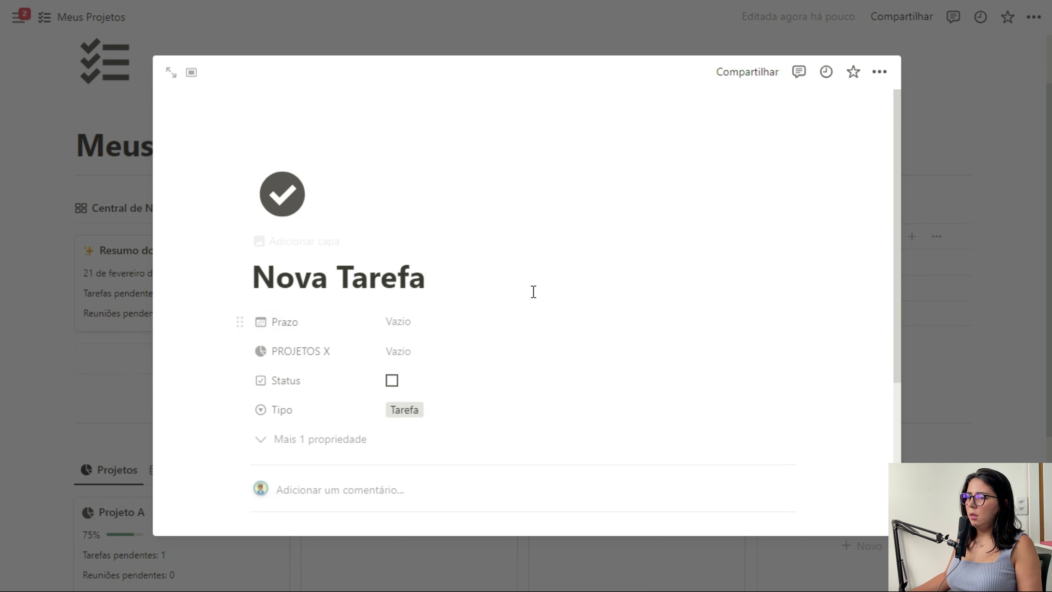
# Set the new task's Prazo to 21 de fevereiro de 2024 and close its page
pyautogui.click(443, 325)
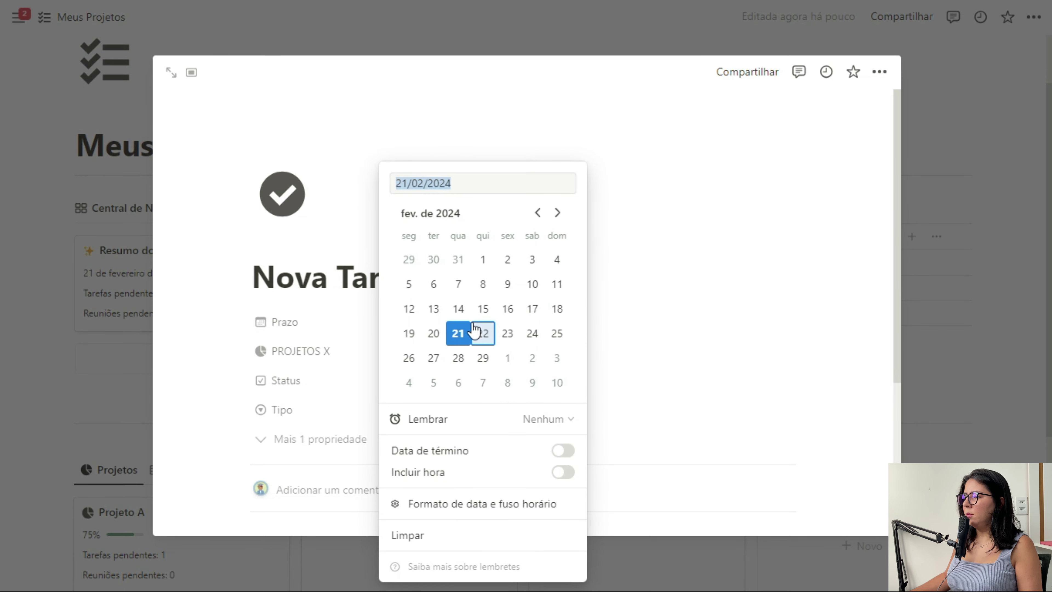
pyautogui.click(1024, 298)
pyautogui.click(1019, 306)
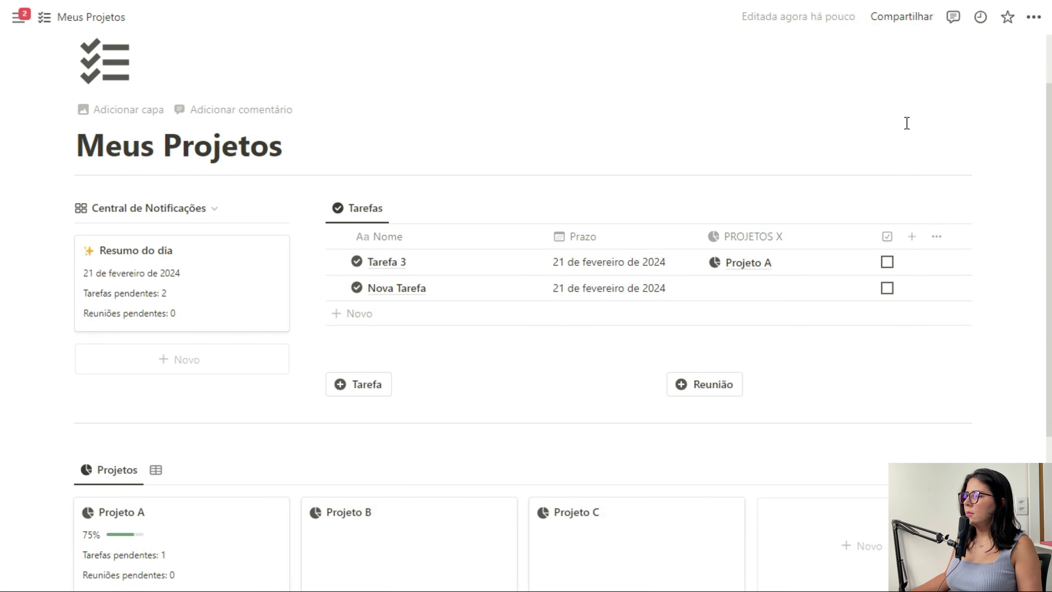
# Link Nova Tarefa to Projeto B in the PROJETOS X column and check the project cards
pyautogui.click(754, 292)
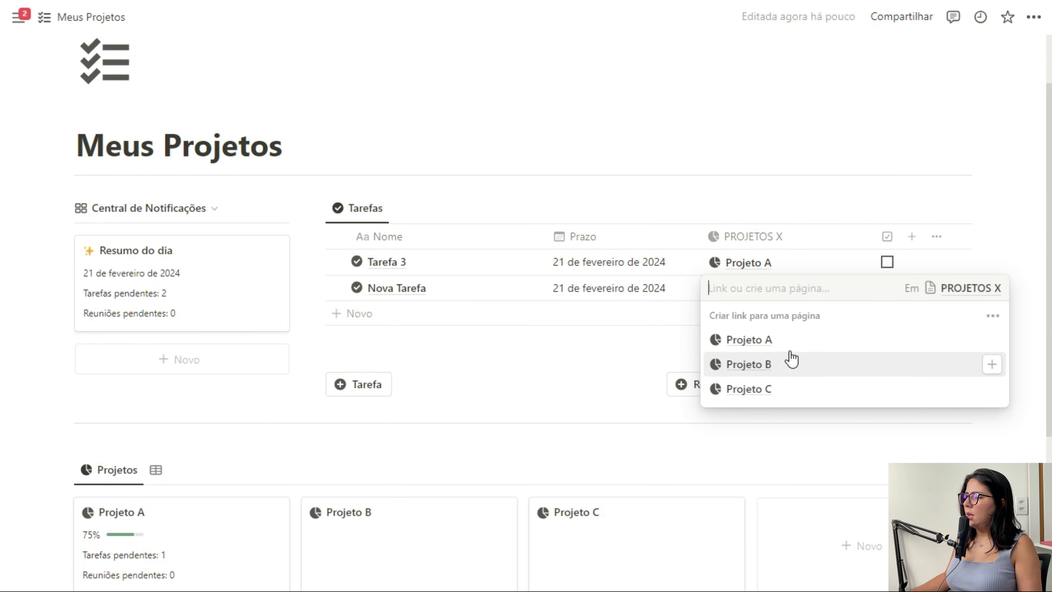
pyautogui.click(799, 371)
pyautogui.press('Escape')
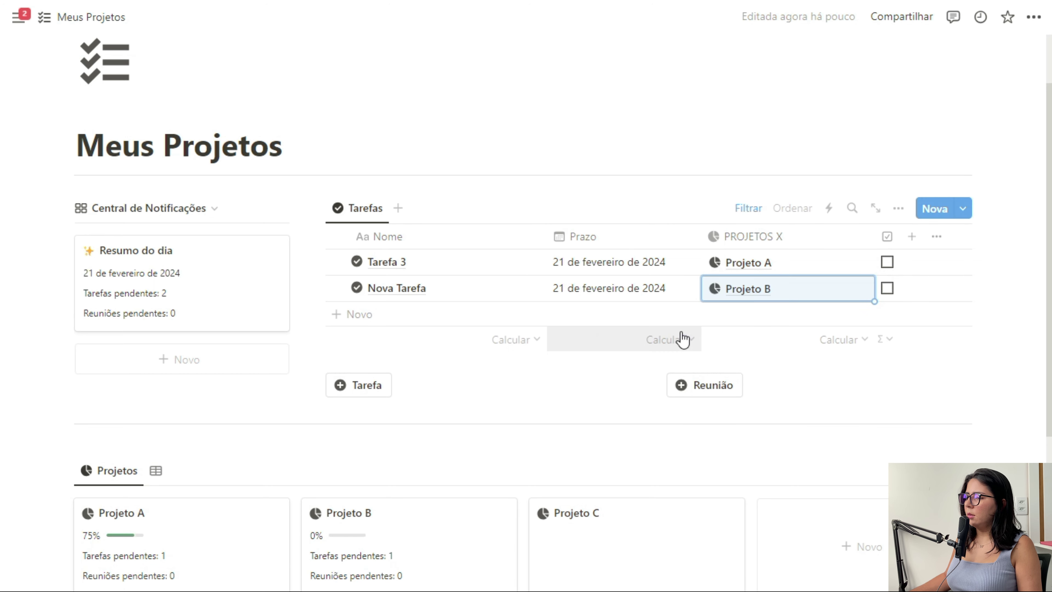
pyautogui.scroll(-2, 381, 478)
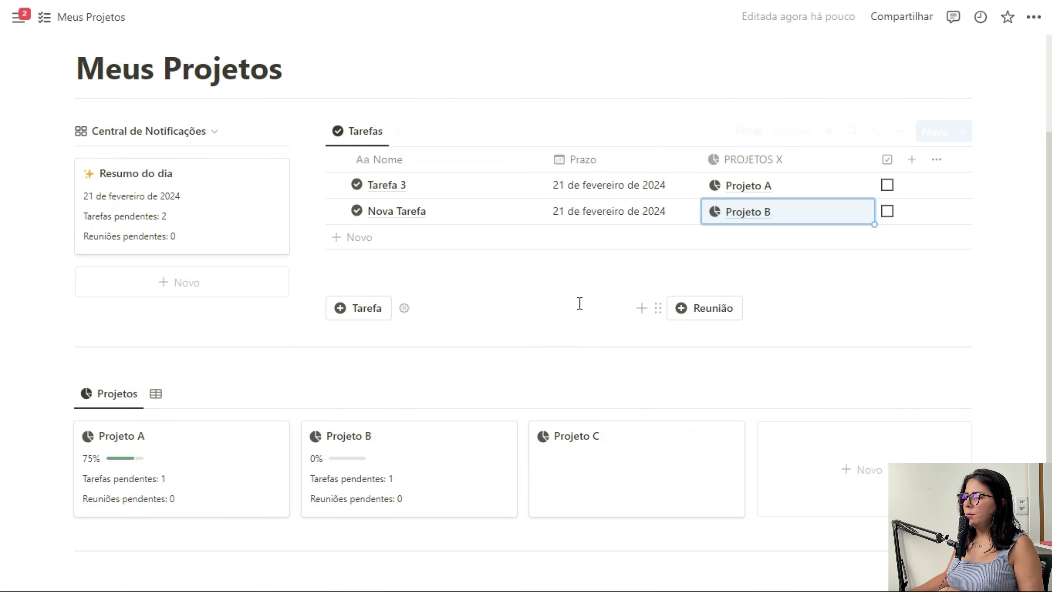
pyautogui.scroll(2, 476, 420)
pyautogui.scroll(4, 478, 423)
pyautogui.click(1029, 329)
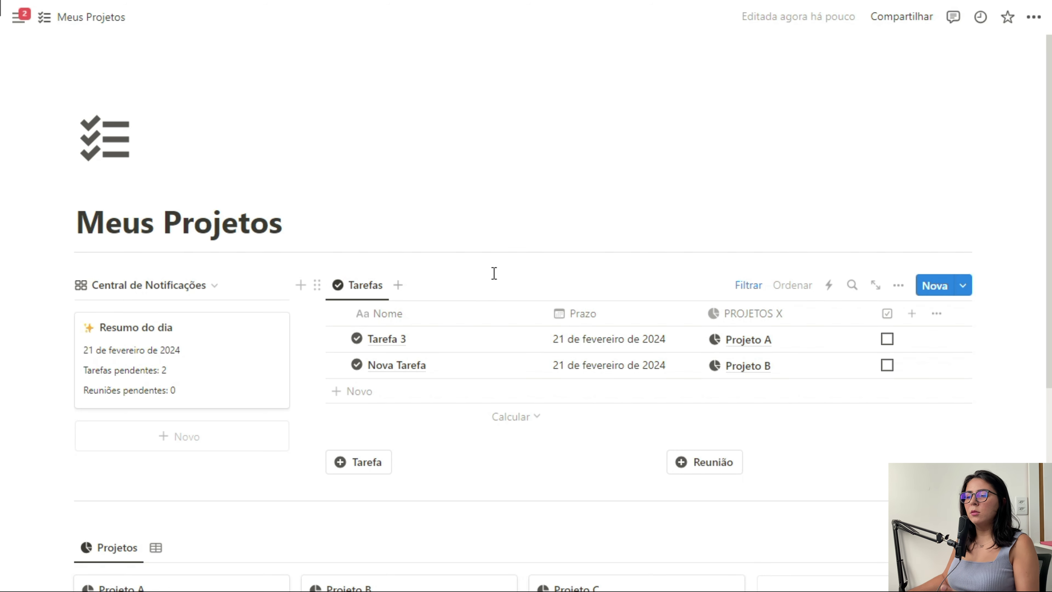
pyautogui.scroll(-2, 498, 275)
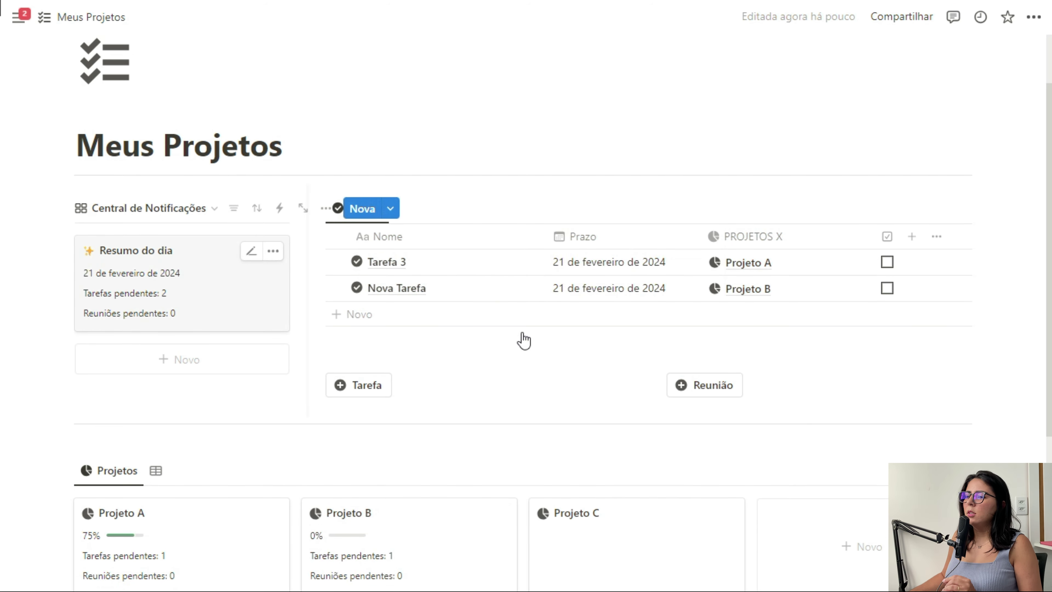
# Go to the 2024 page and examine its Central de Notificações card and the Reuniões view below it
pyautogui.hotkey('alt', 'Left')
pyautogui.scroll(-5, 1023, 261)
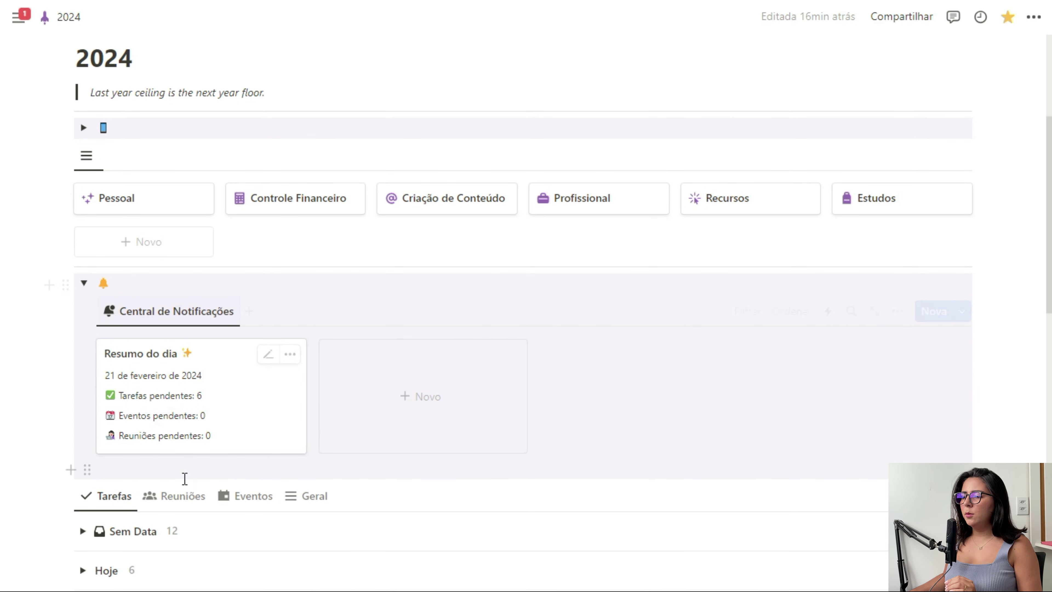
pyautogui.scroll(-2, 204, 456)
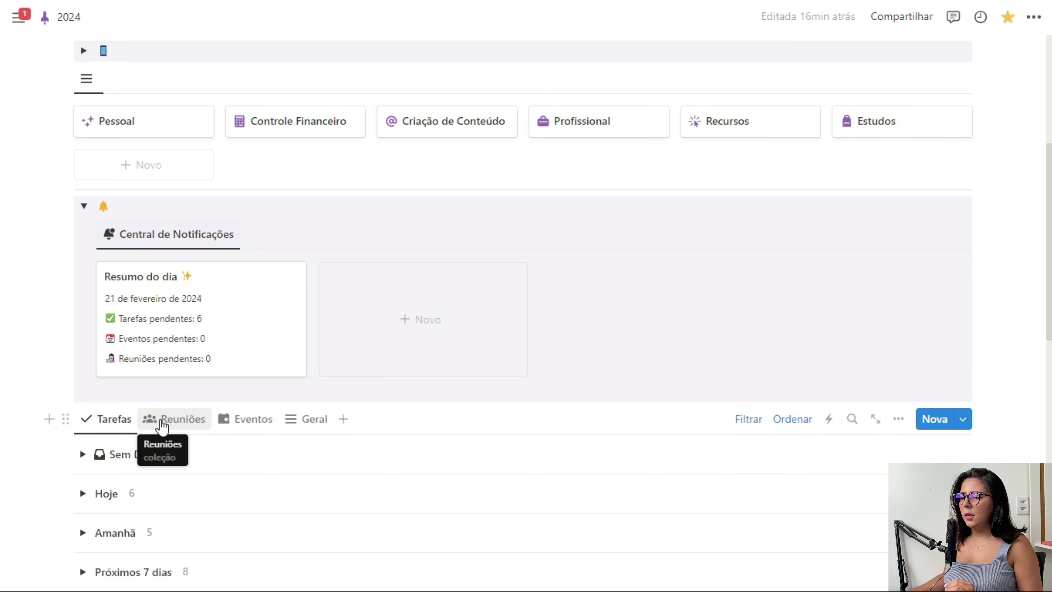
pyautogui.click(161, 421)
pyautogui.scroll(-2, 507, 344)
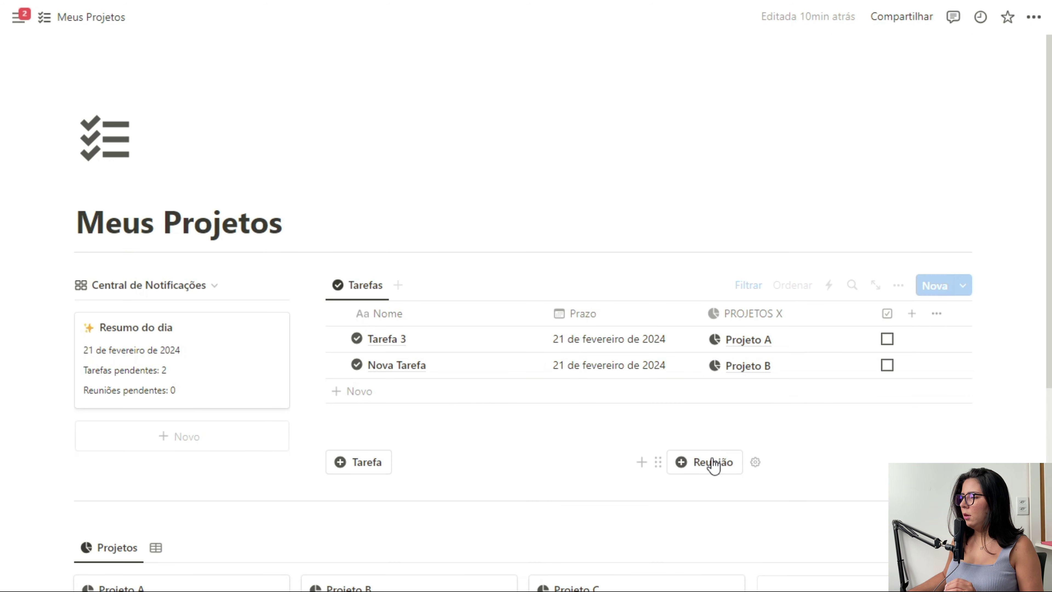
# Create a meeting with the Reunião button, set its Prazo to 21 de fevereiro de 2024 at 18:00, and close its page
pyautogui.click(704, 466)
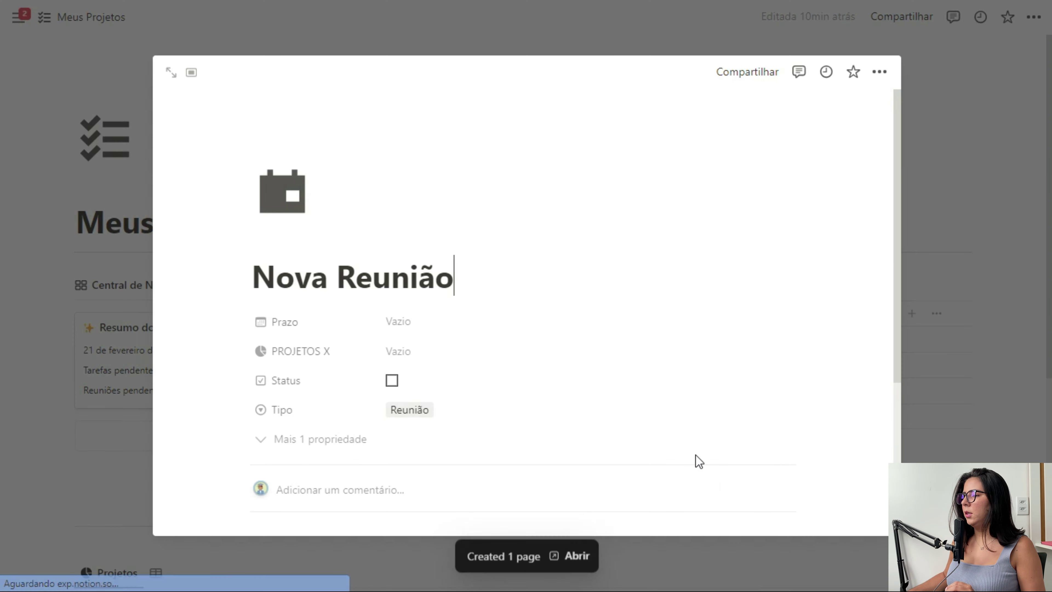
pyautogui.click(424, 328)
pyautogui.click(457, 338)
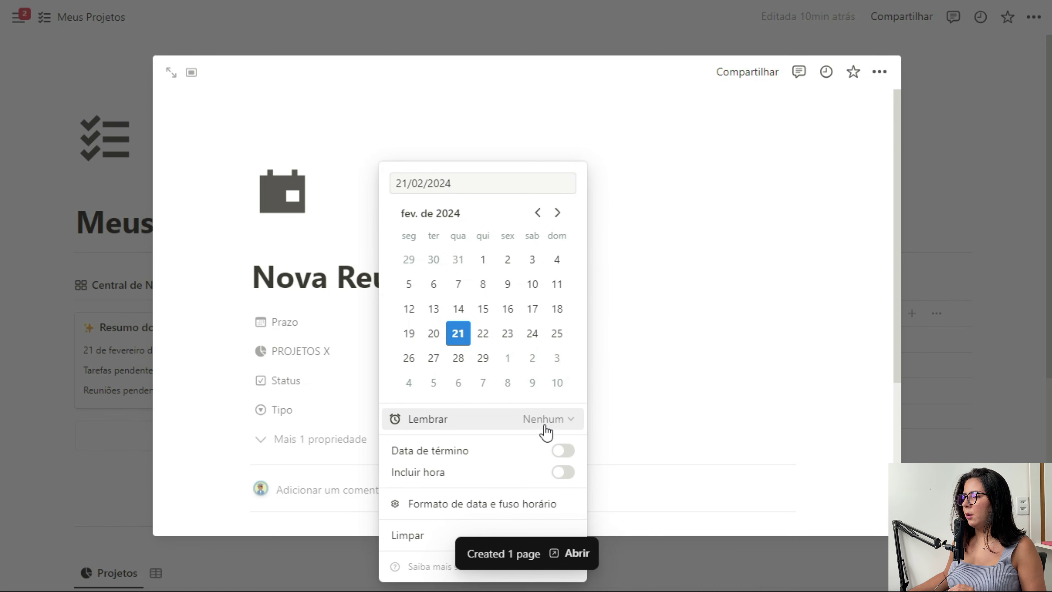
pyautogui.click(564, 472)
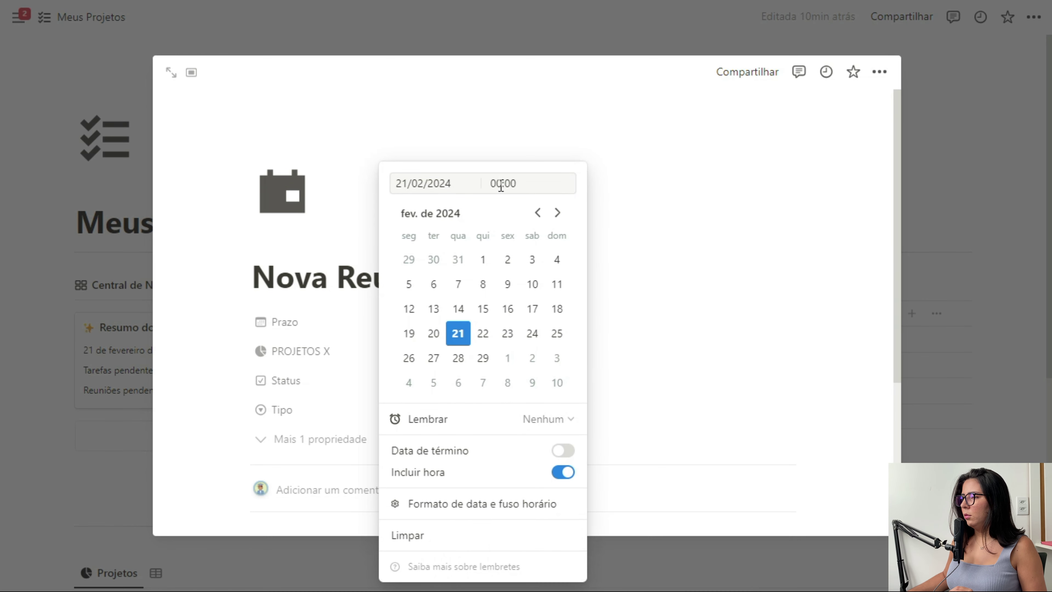
pyautogui.write('18')
pyautogui.click(632, 251)
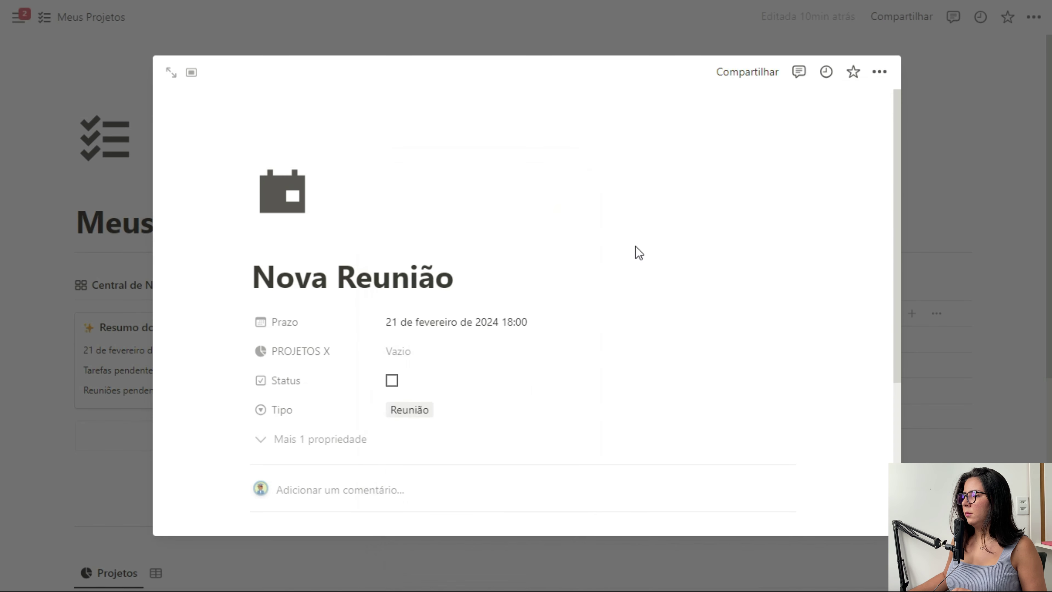
pyautogui.click(948, 336)
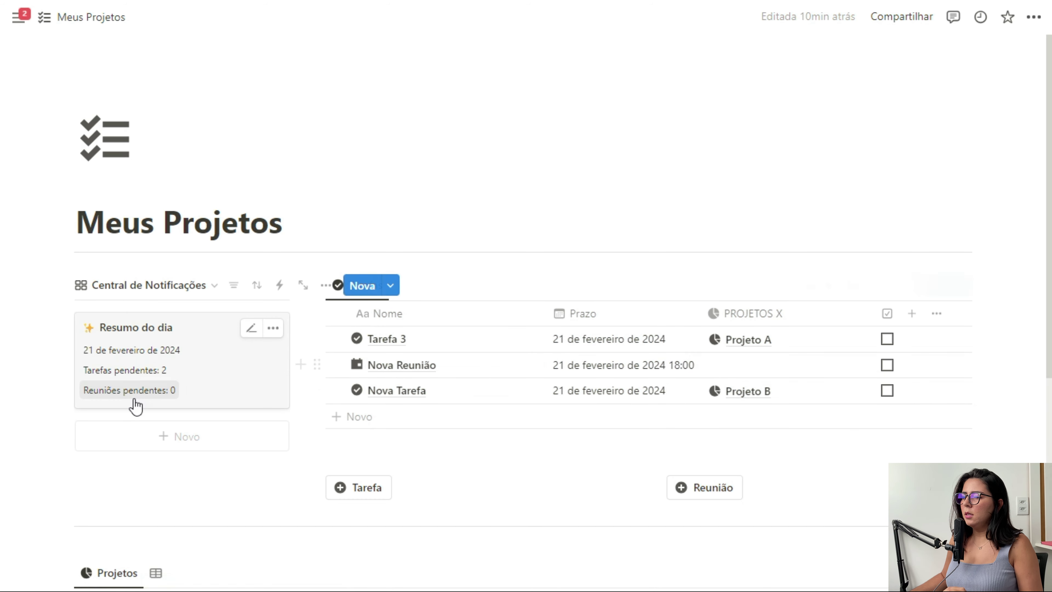
# In the Resumo do dia card's Reuniões pendentes formula, apply date() to both Prazo and Data in the comparison and save it
pyautogui.click(174, 397)
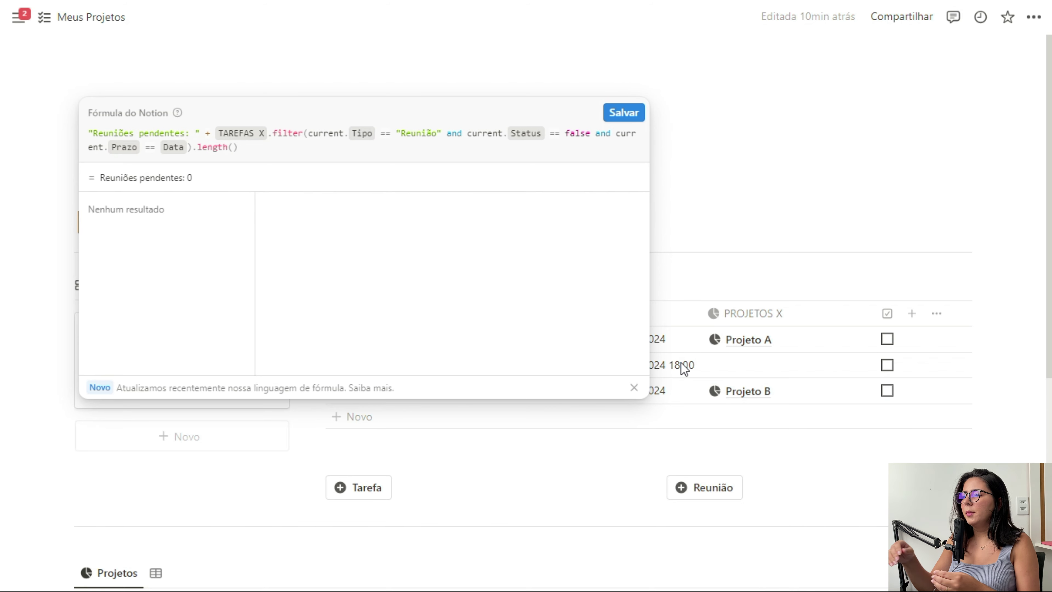
pyautogui.click(142, 148)
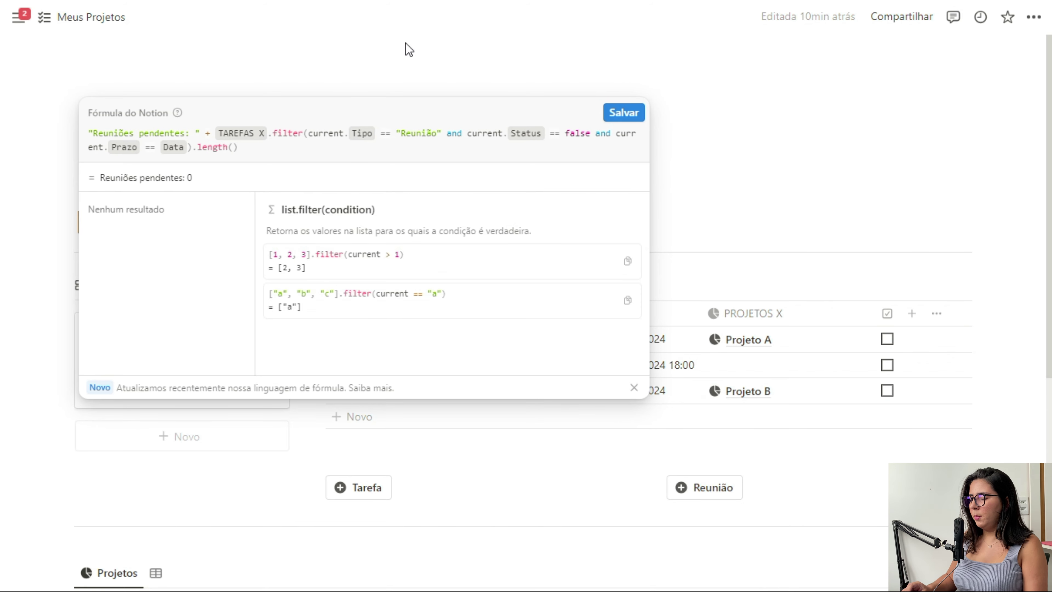
pyautogui.write('.')
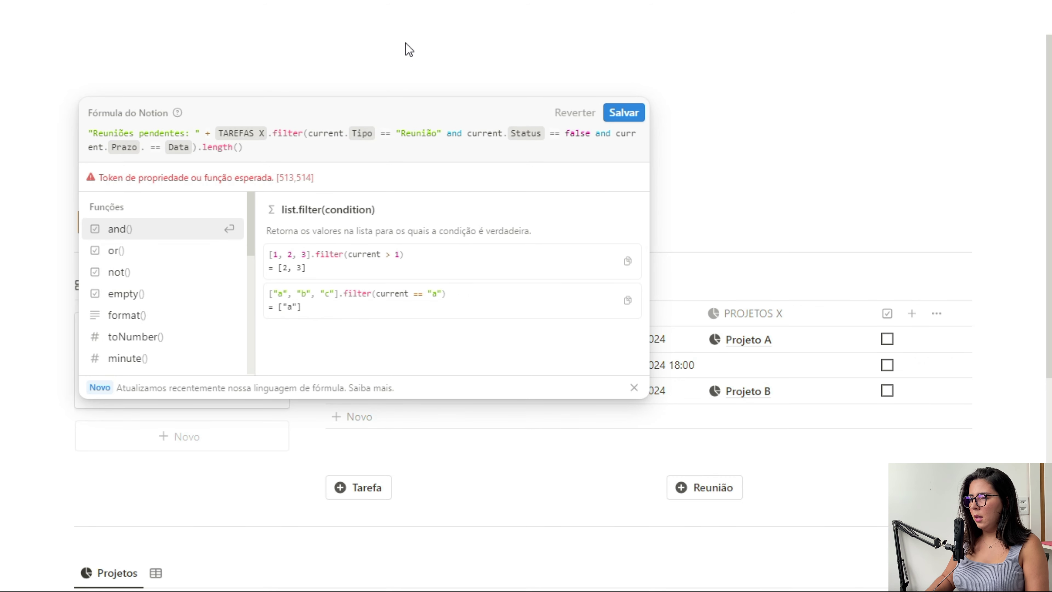
pyautogui.write('da')
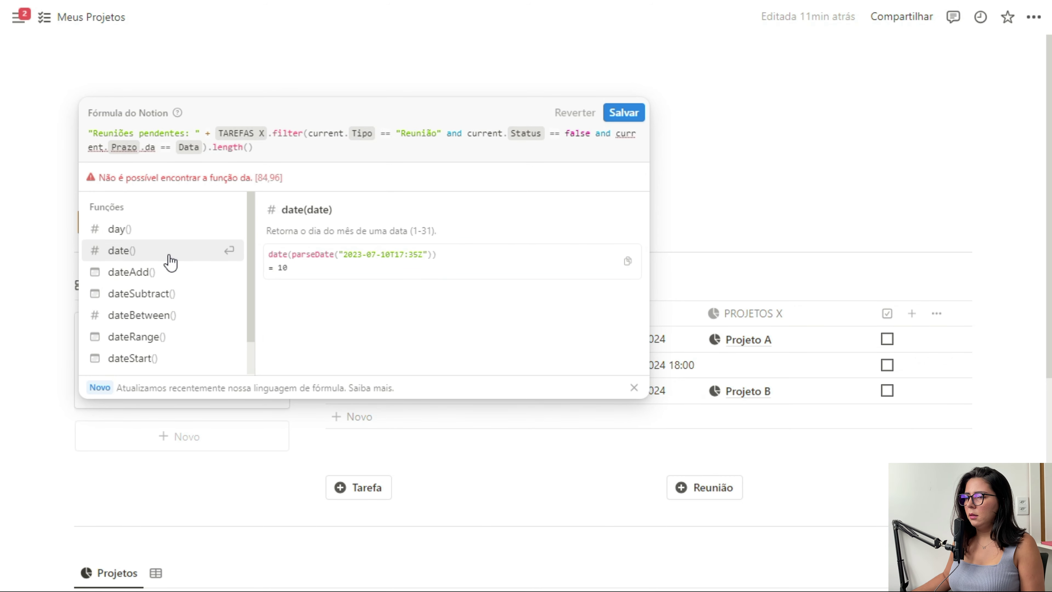
pyautogui.click(138, 255)
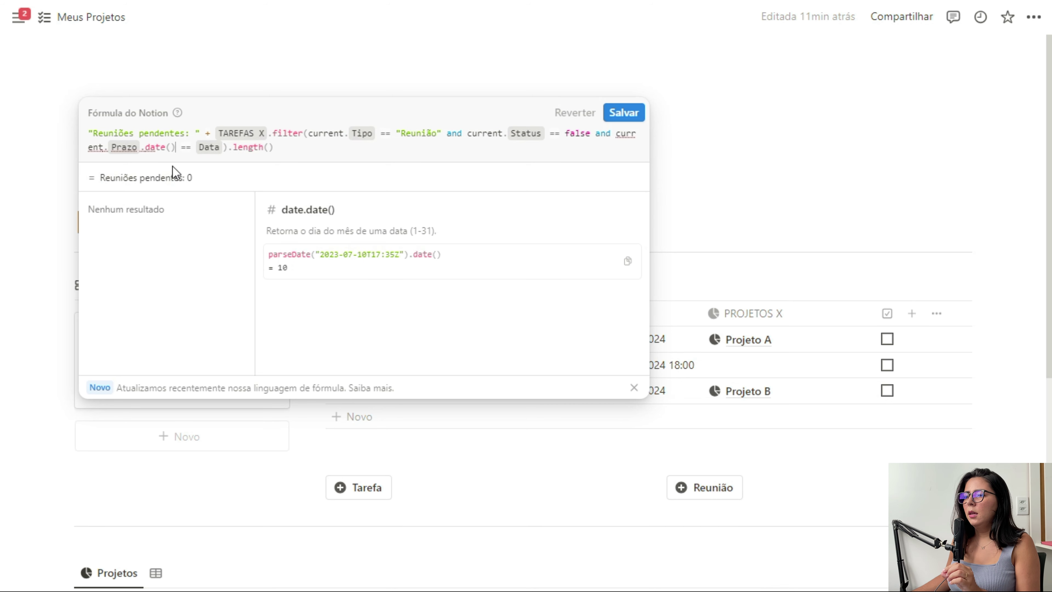
pyautogui.click(224, 147)
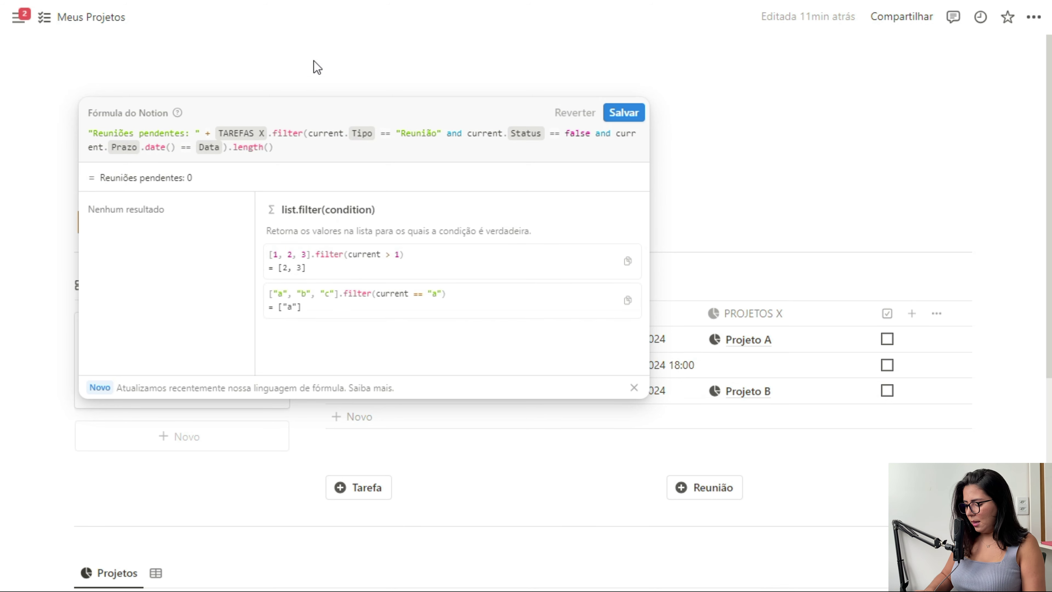
pyautogui.write('.date(')
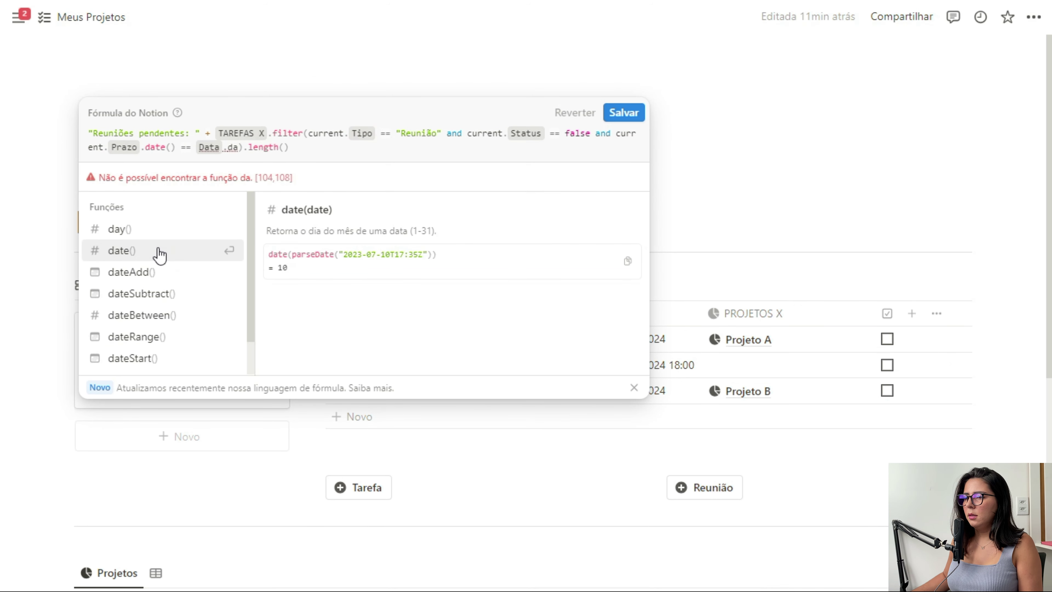
pyautogui.click(160, 255)
pyautogui.click(623, 112)
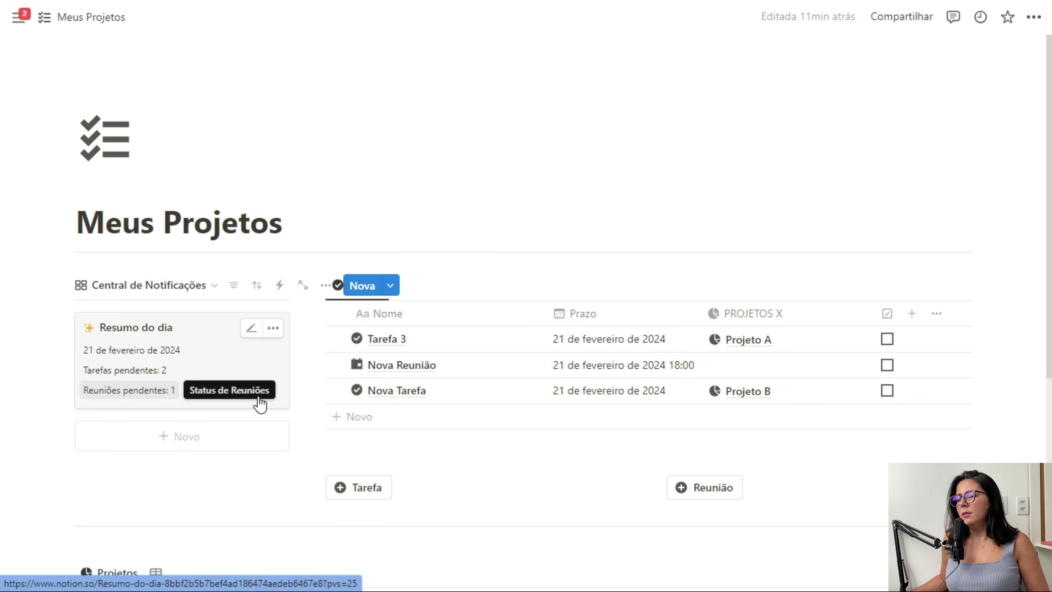
# Mark Nova Reunião as completed in the Tarefas table
pyautogui.click(887, 365)
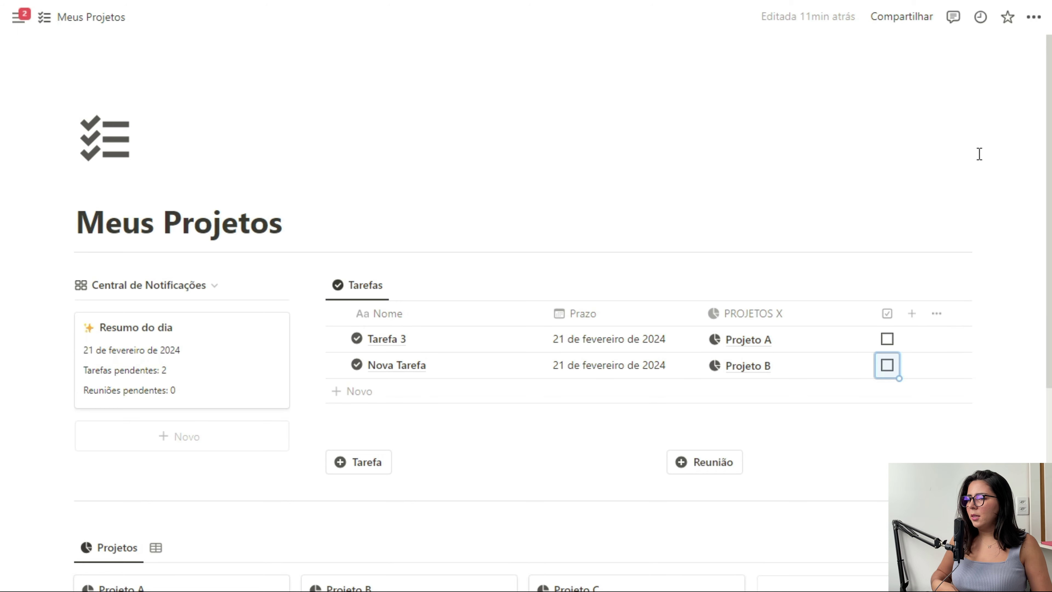